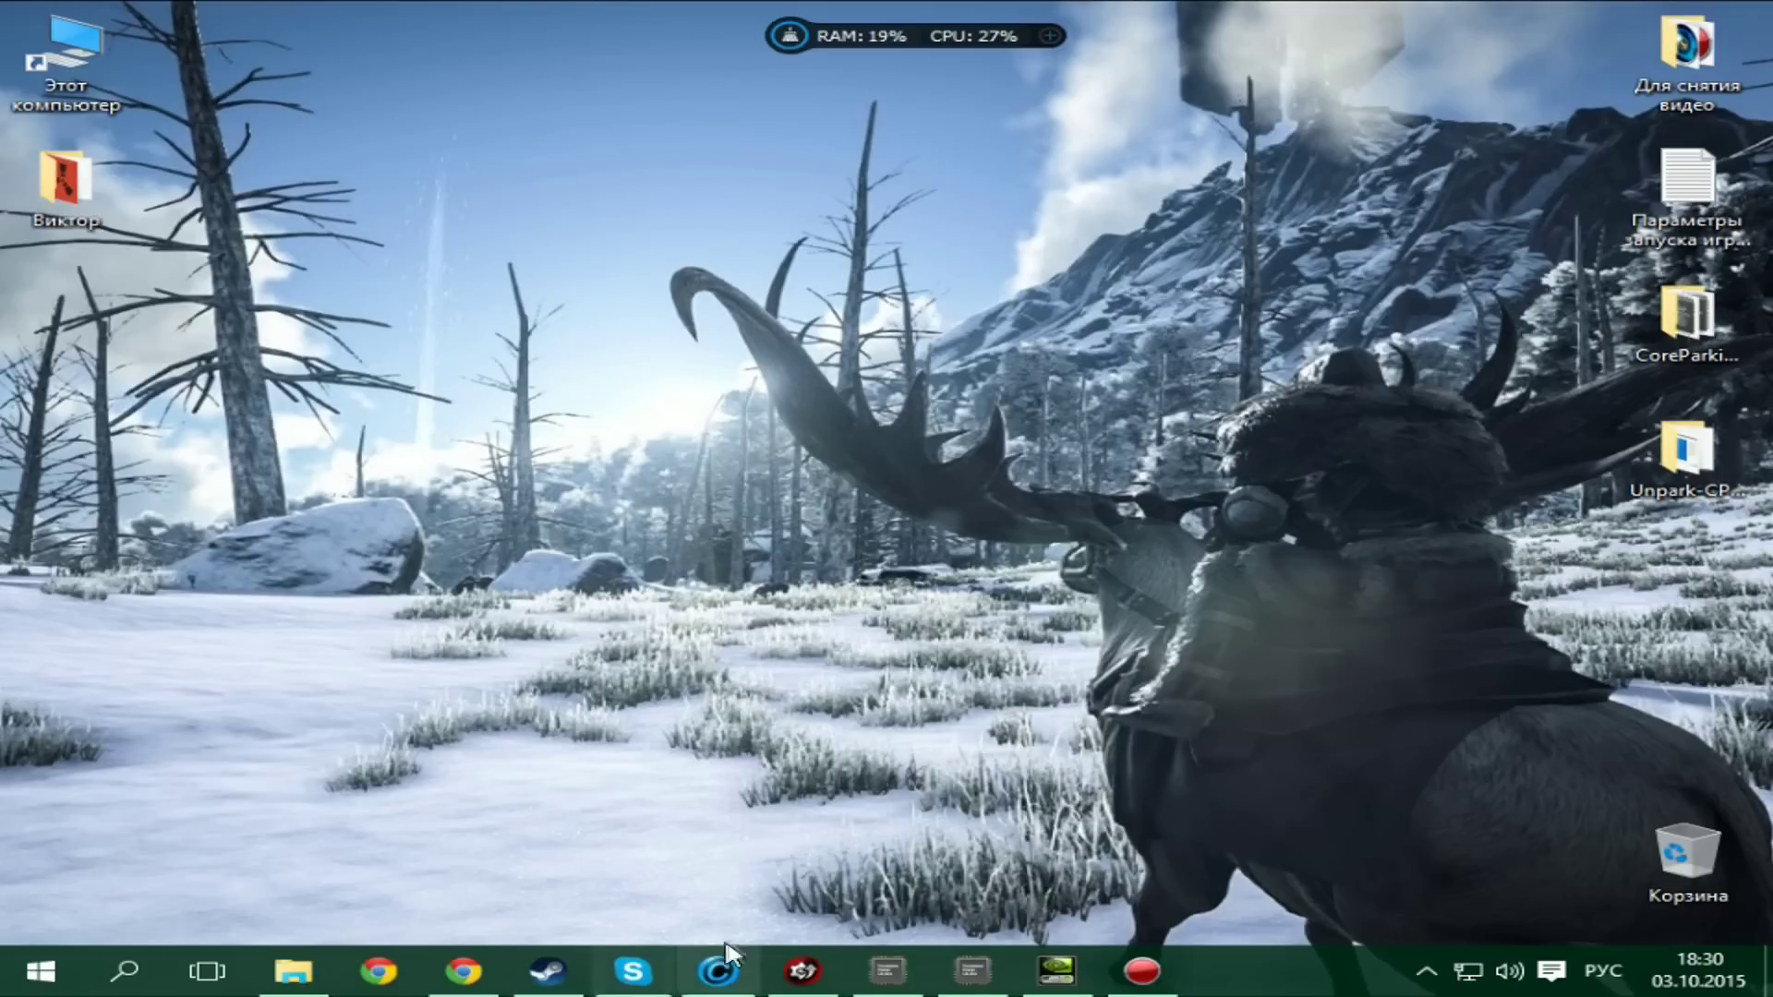
Step: Open Advanced SystemCare and view the user interface language in its settings, closing the settings window when done
{"action": "left_click", "coordinate": [717, 971]}
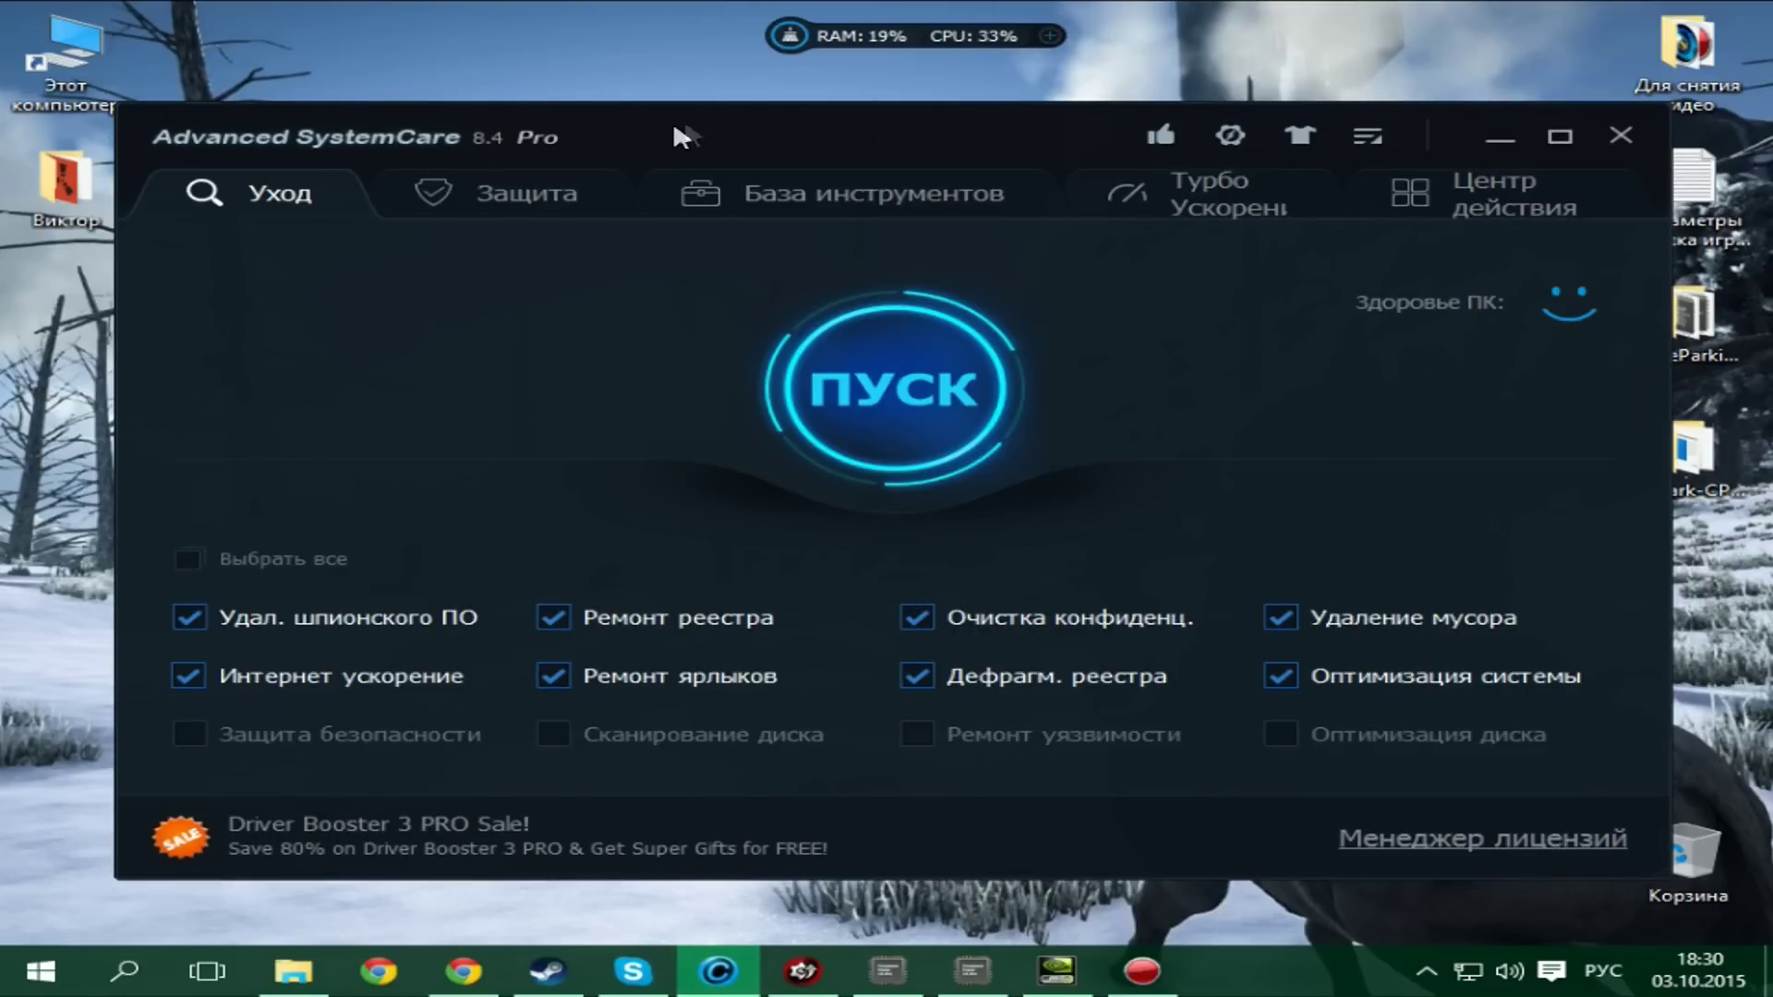
{"action": "left_click", "coordinate": [1366, 133]}
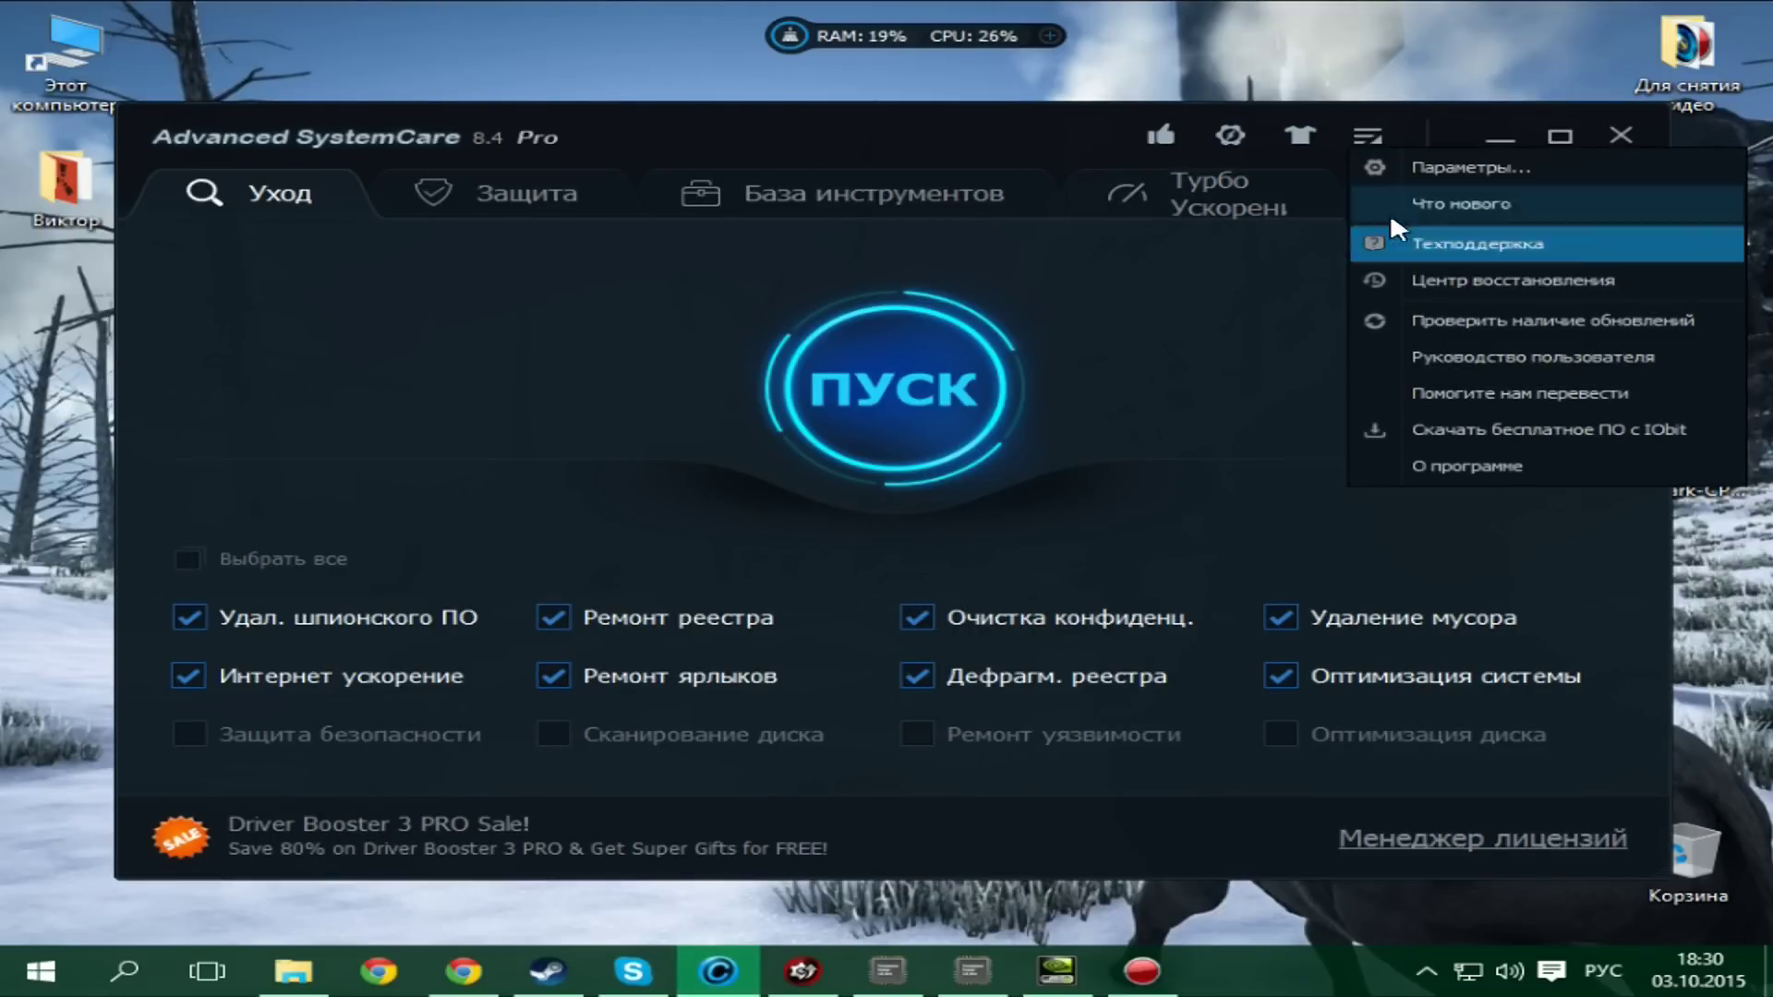
{"action": "left_click", "coordinate": [1388, 170]}
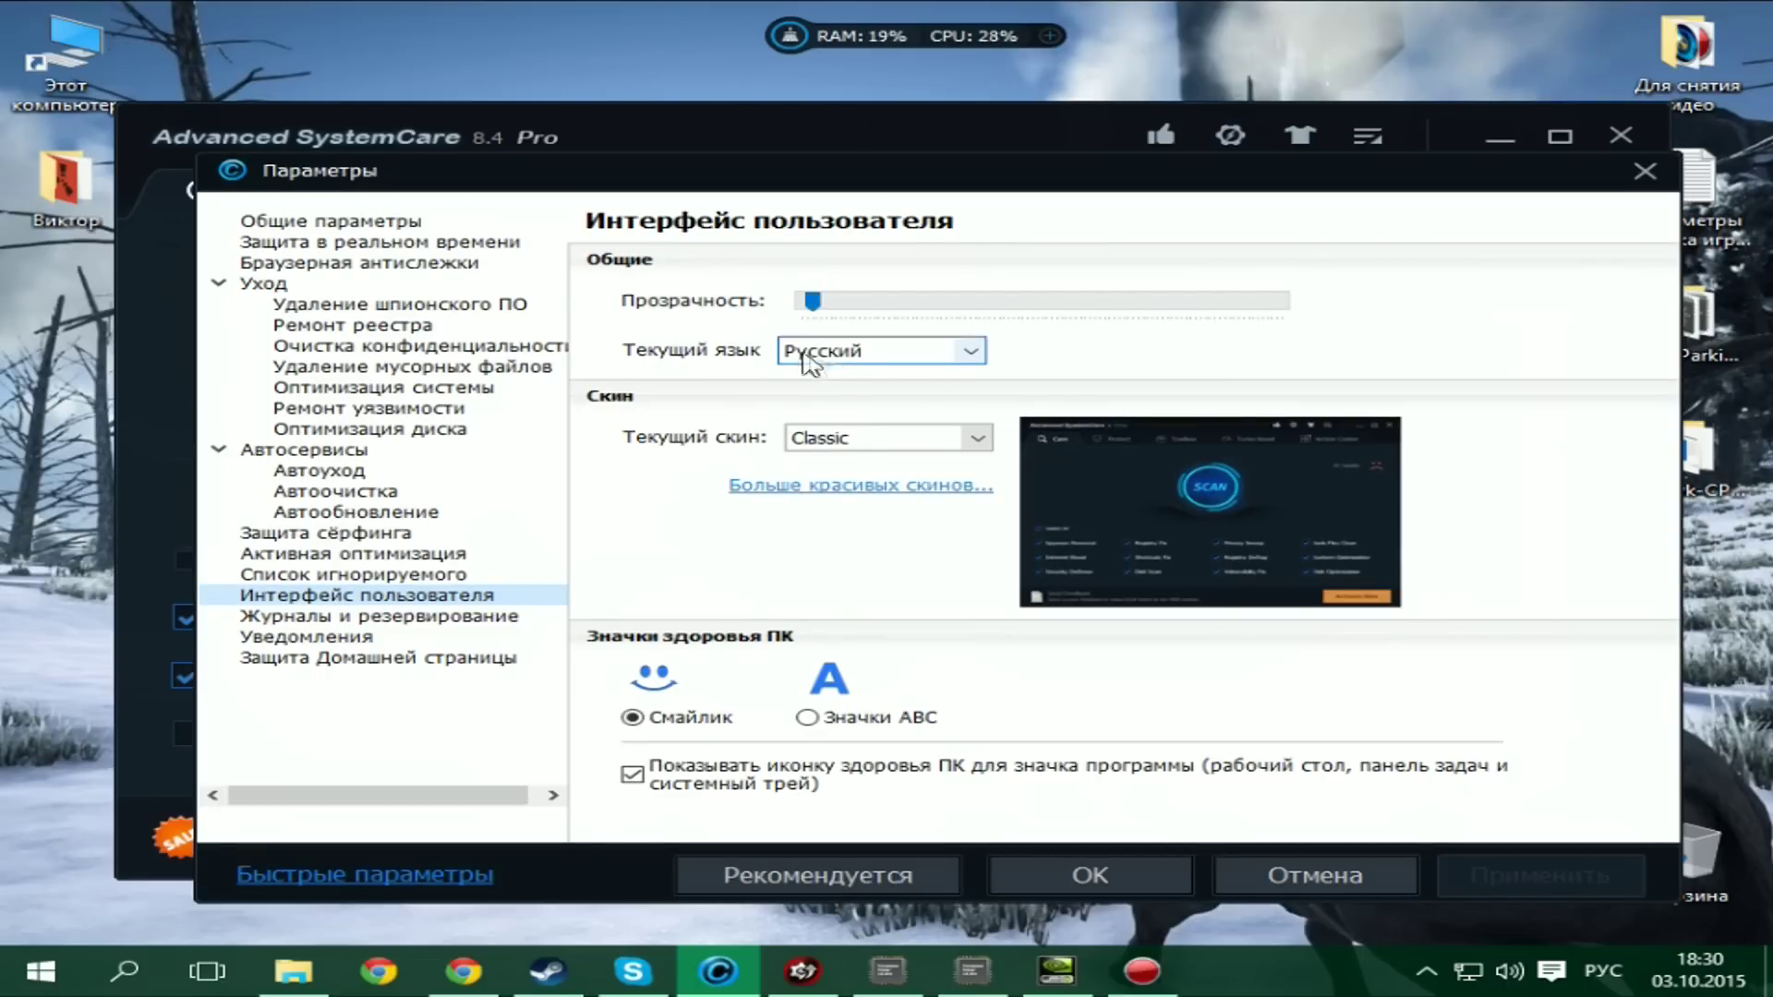
{"action": "left_click", "coordinate": [1643, 176]}
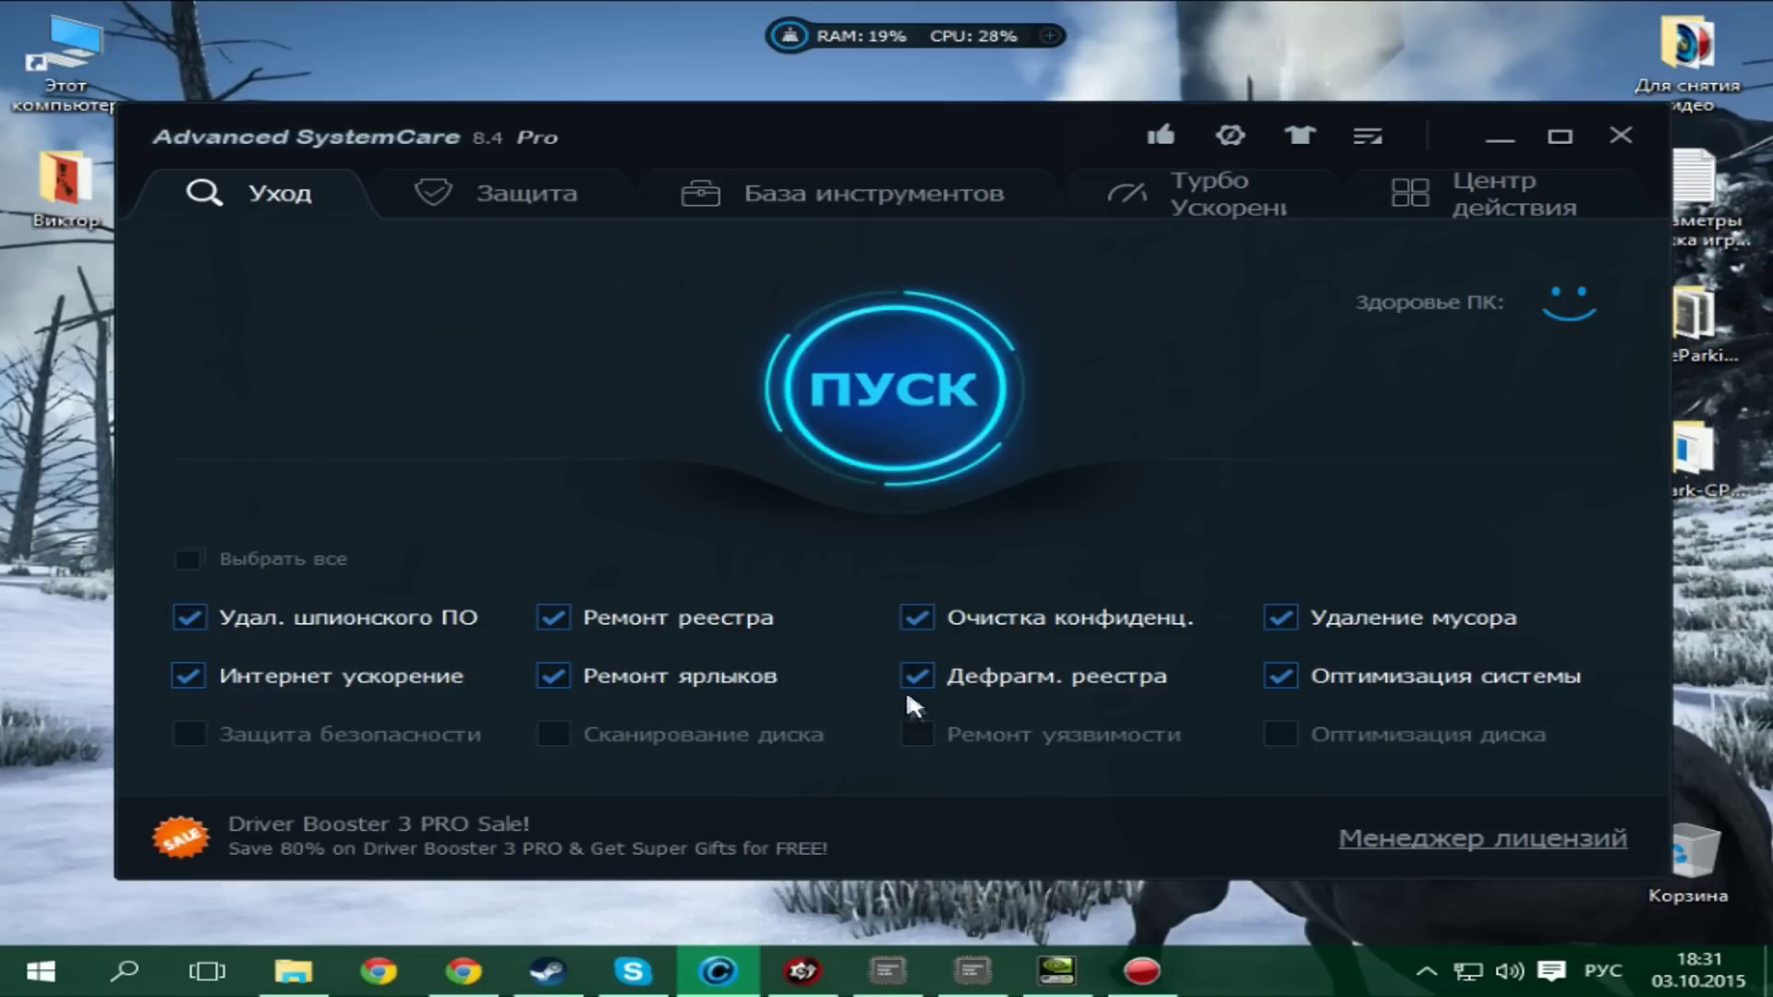
{"action": "left_click_drag", "start_coordinate": [979, 120], "coordinate": [955, 122]}
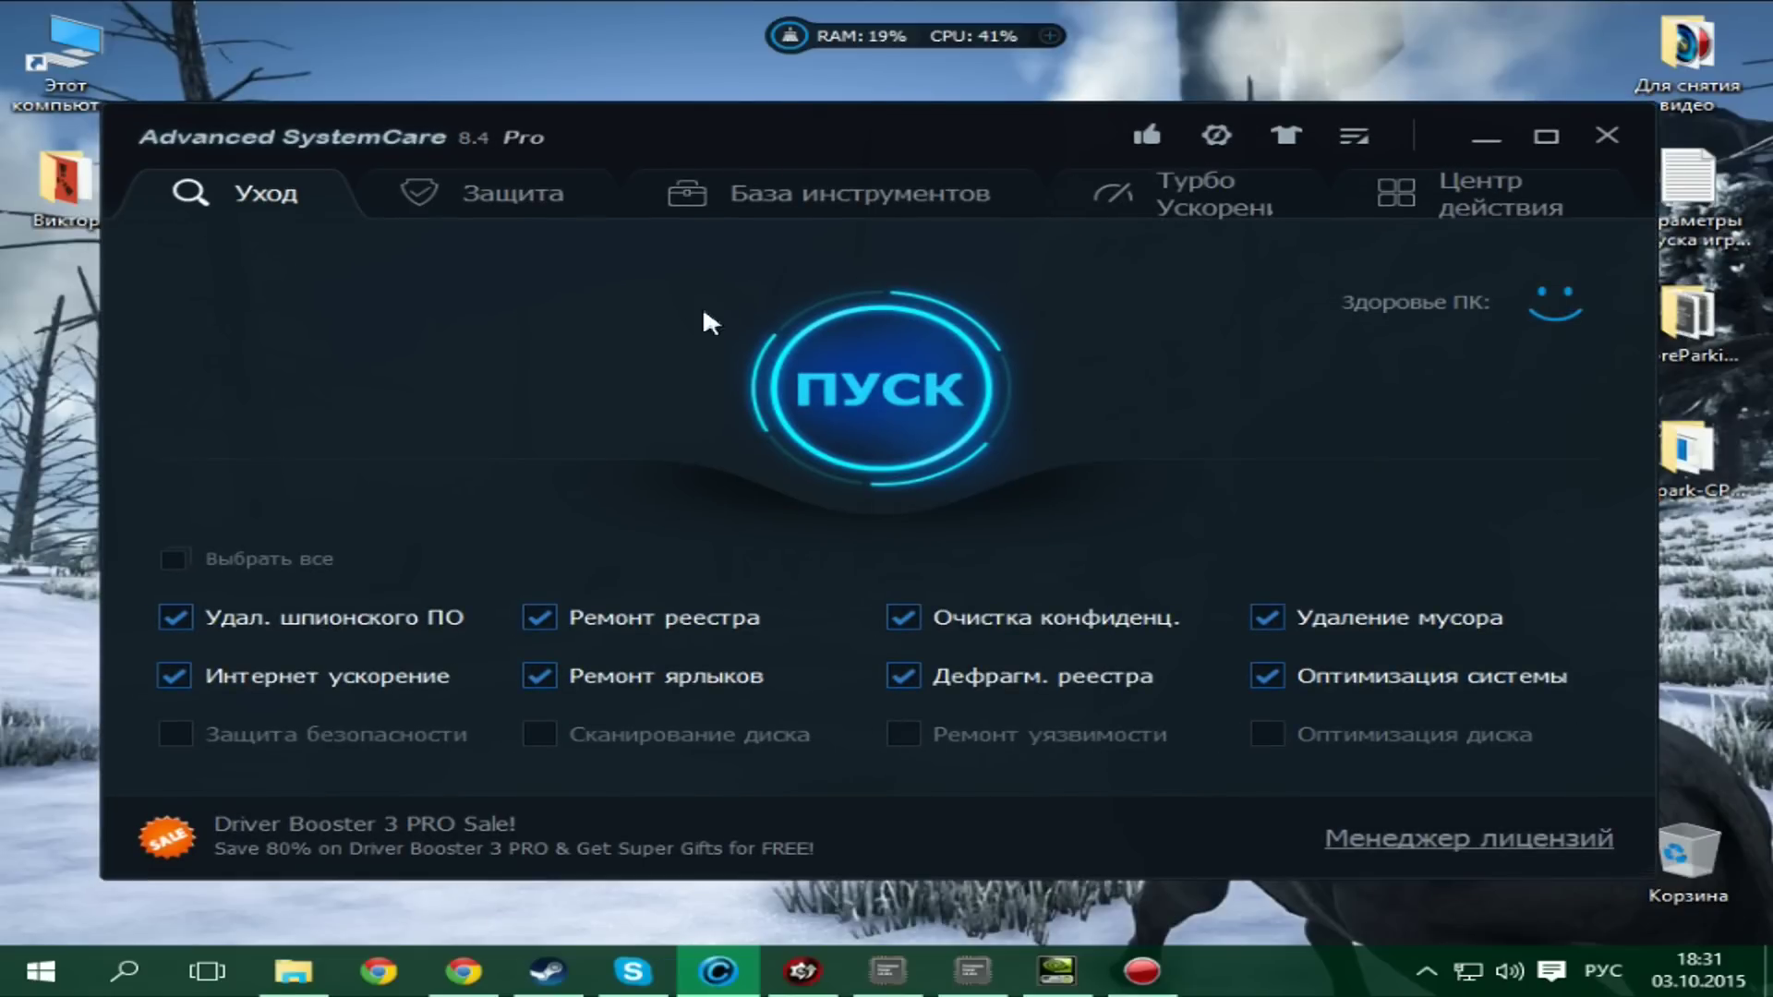
Step: Go through the Turbo Boost configuration using game mode, the preselected services and apps, and the Advanced SystemCare power plan
{"action": "left_click", "coordinate": [1160, 198]}
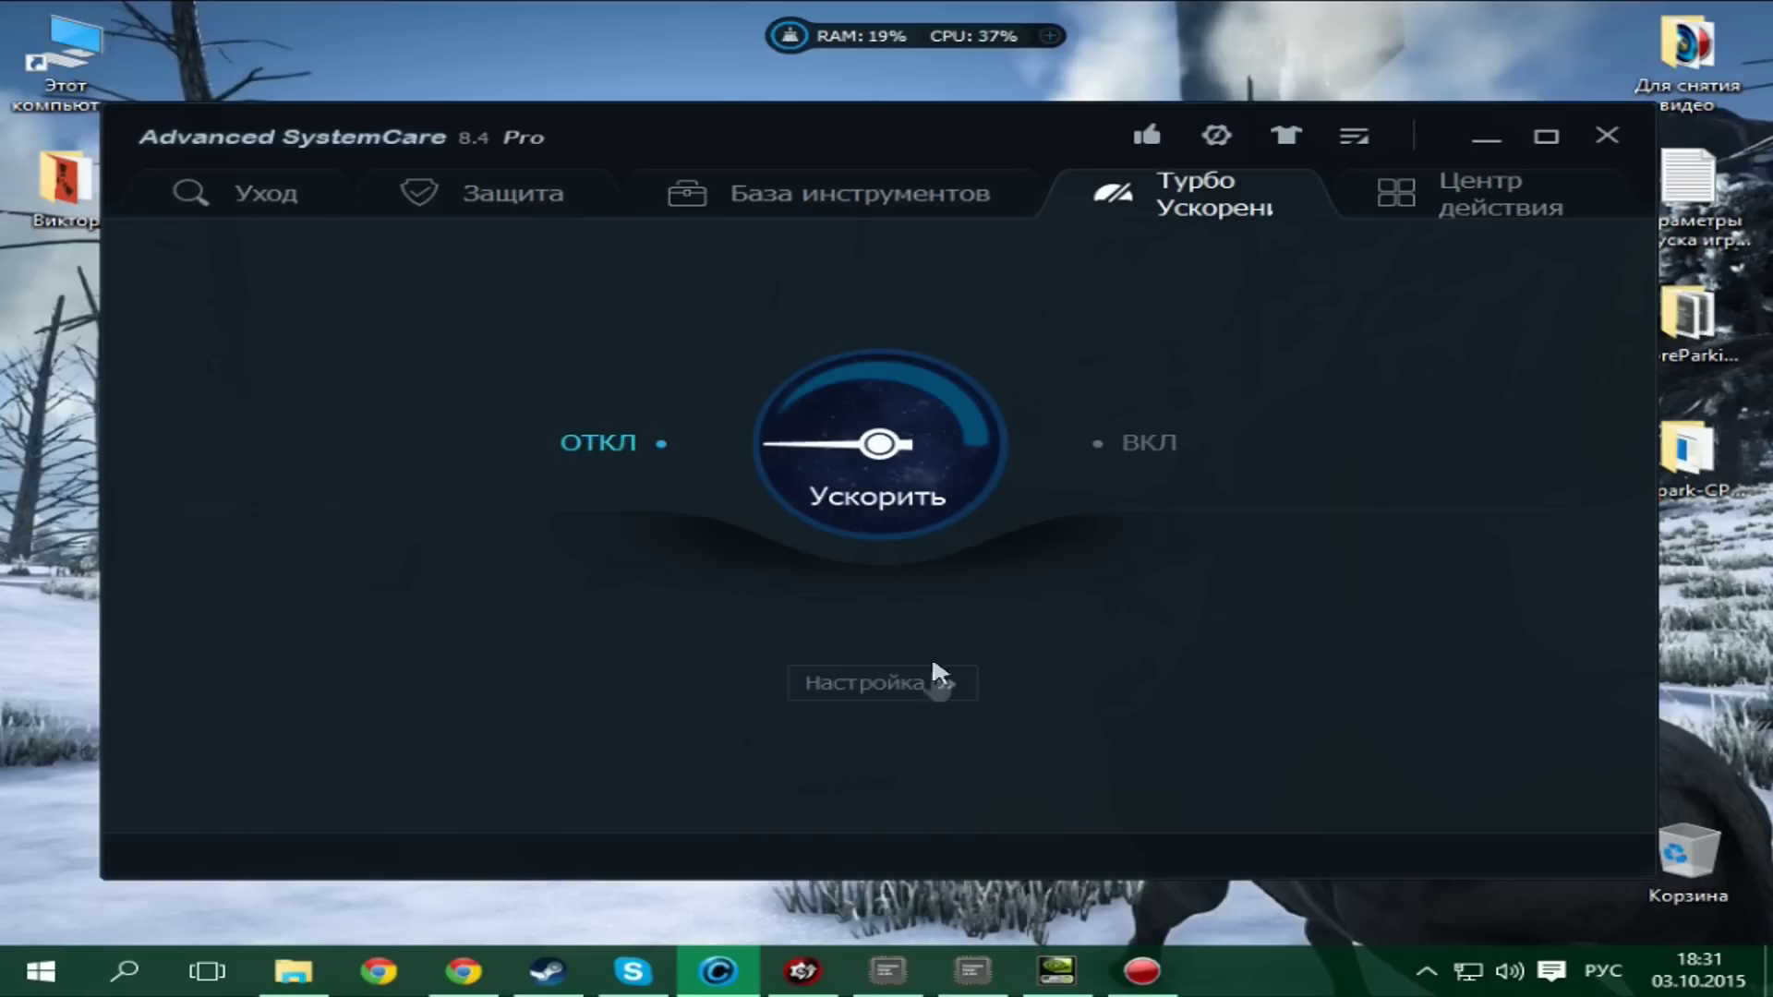
{"action": "left_click", "coordinate": [842, 681]}
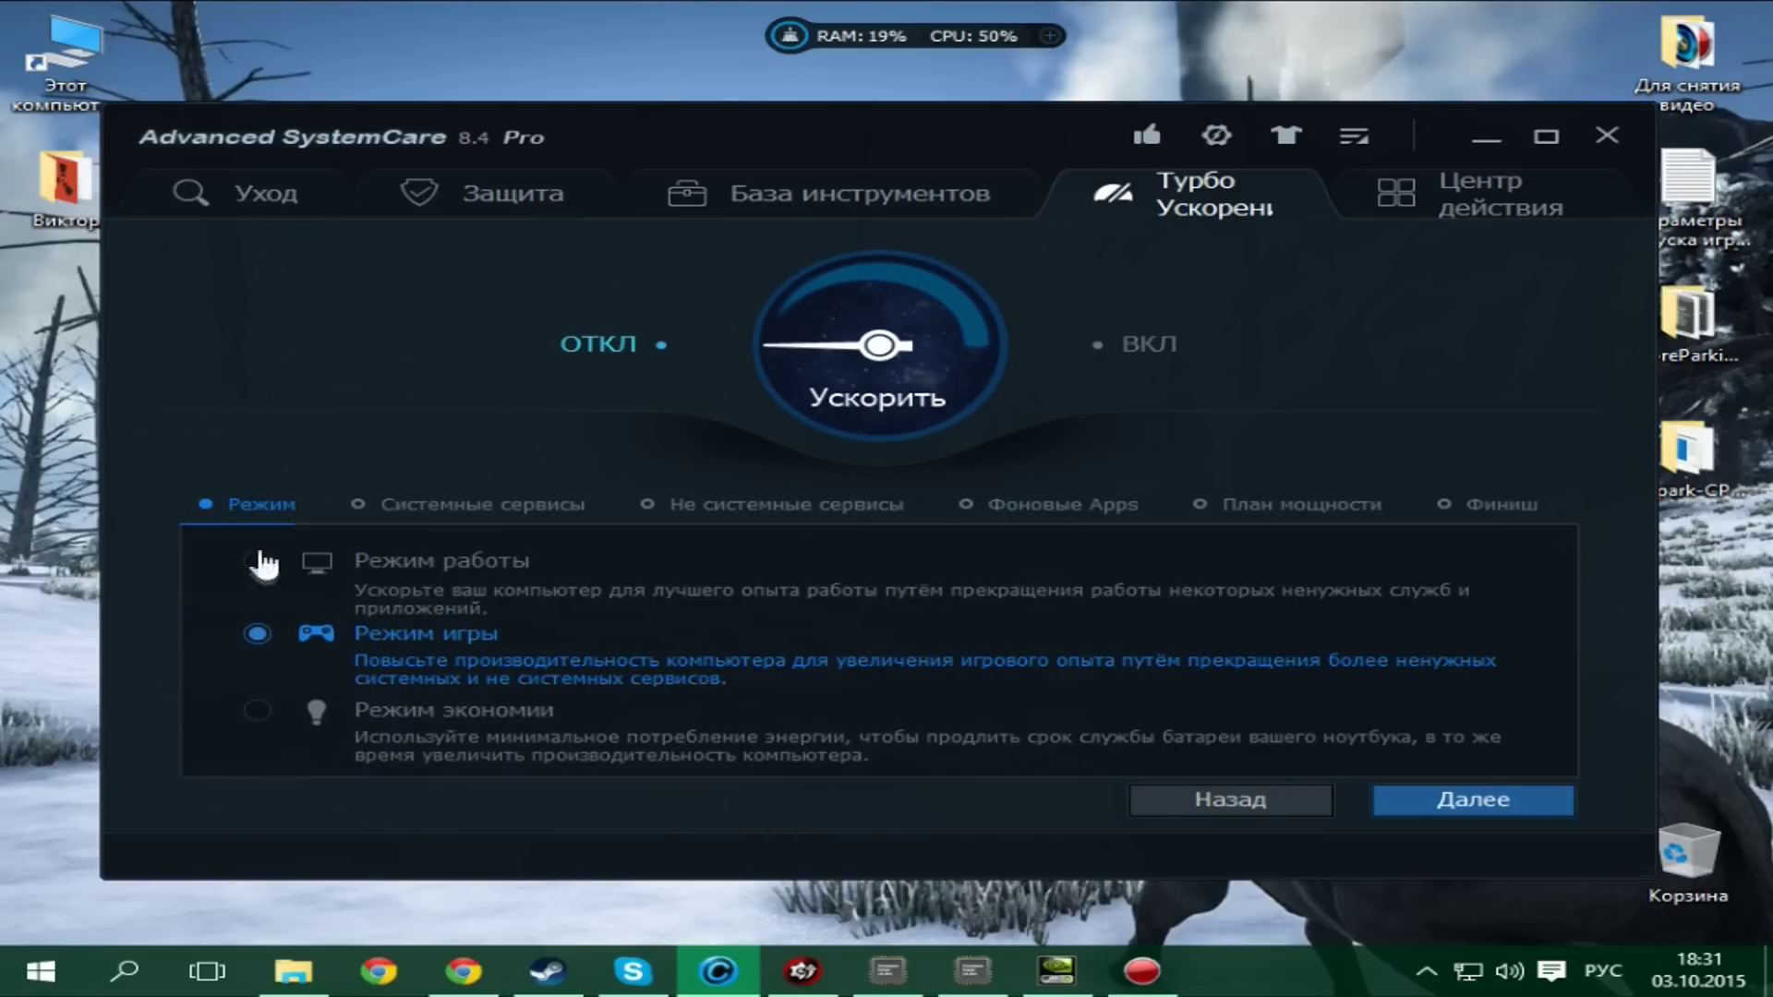
{"action": "left_click", "coordinate": [1440, 800]}
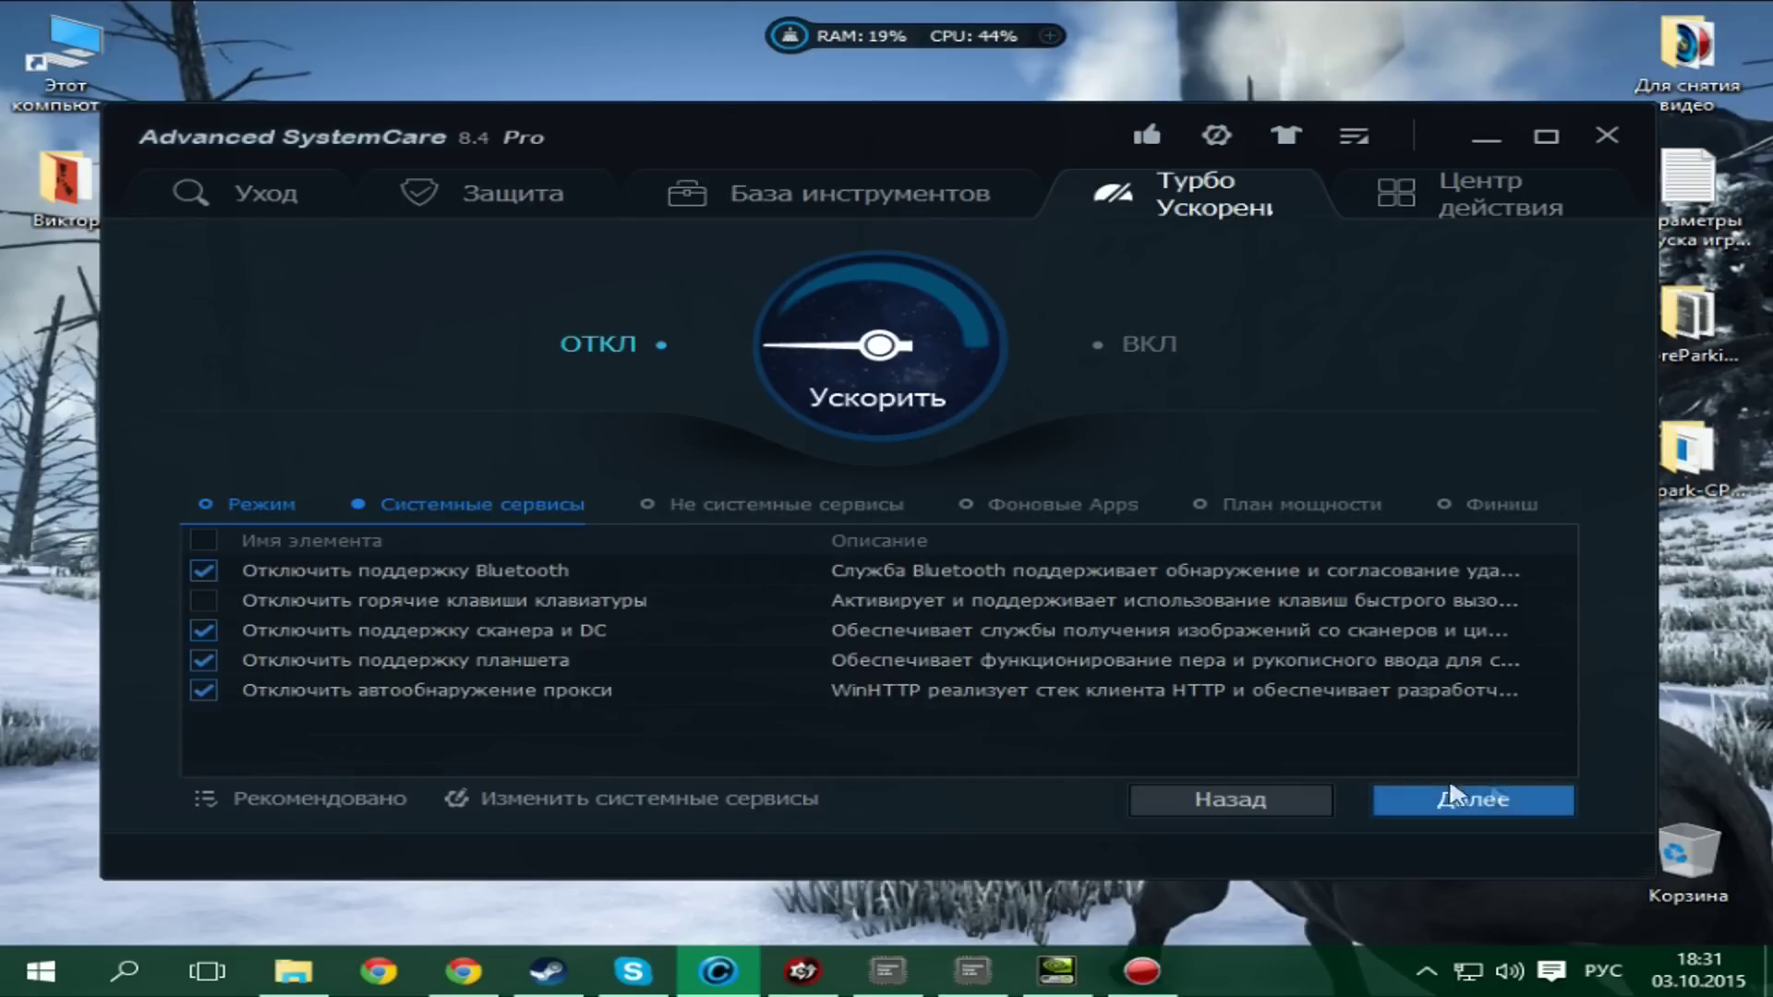
{"action": "left_click", "coordinate": [1504, 806]}
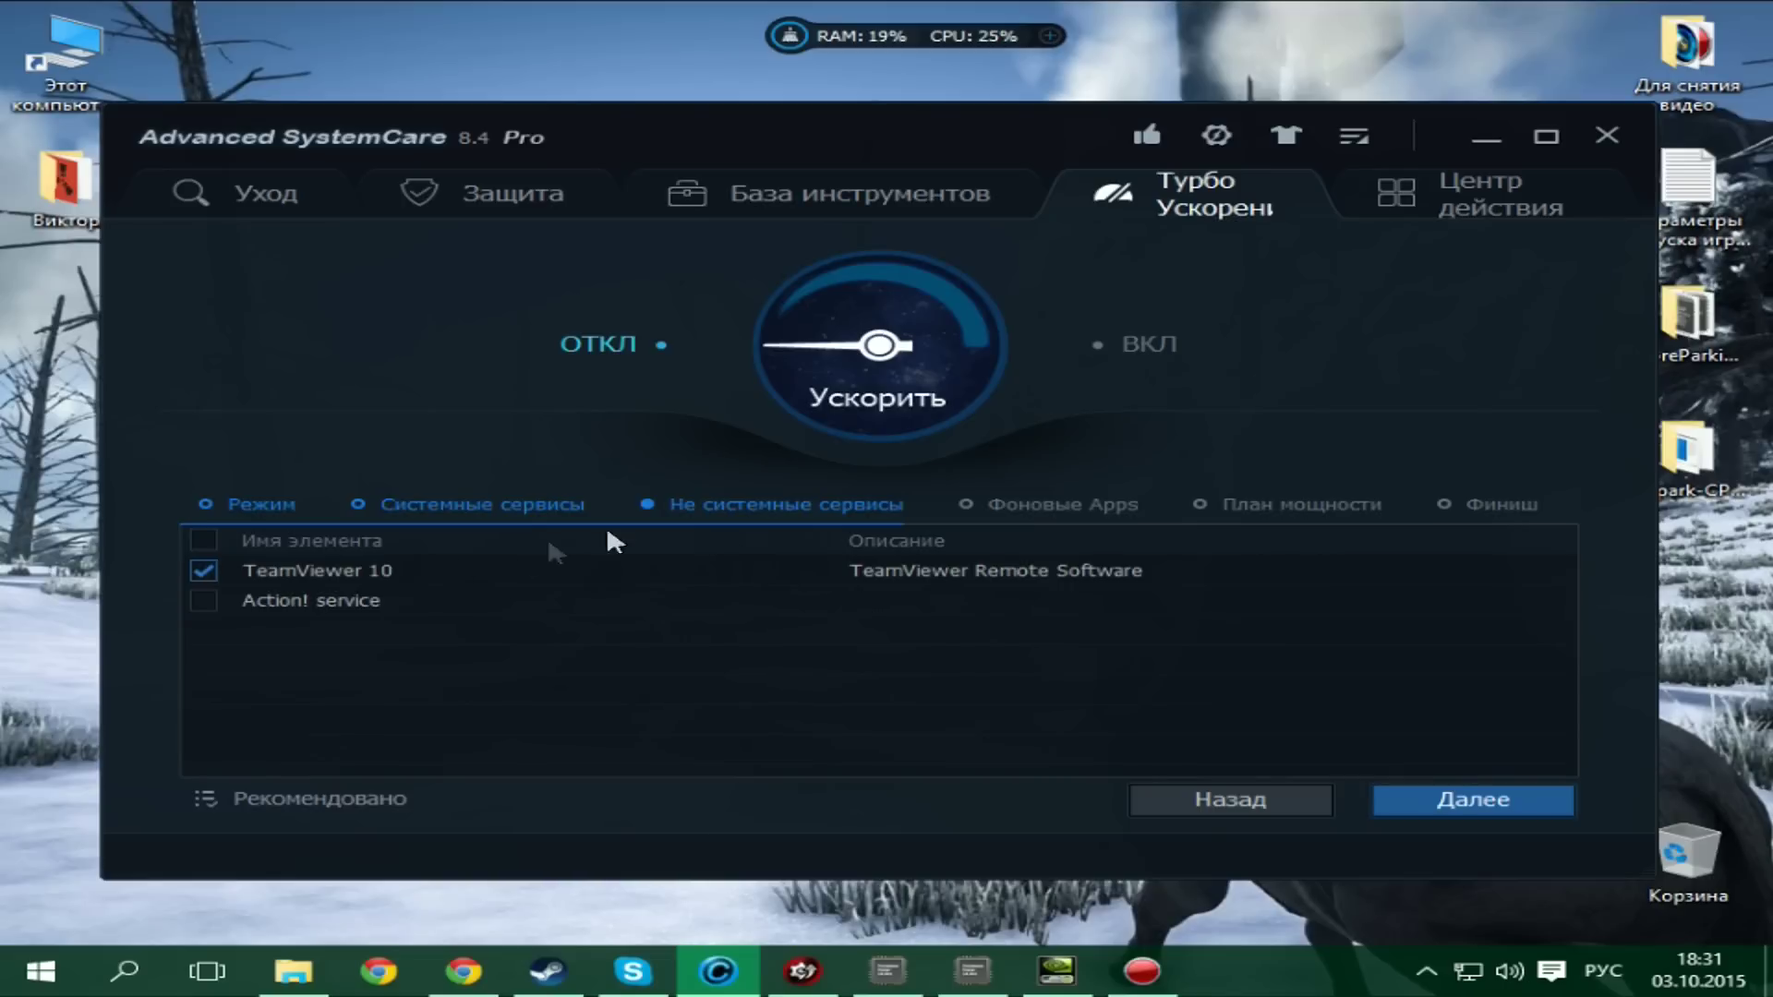
{"action": "left_click", "coordinate": [1468, 805]}
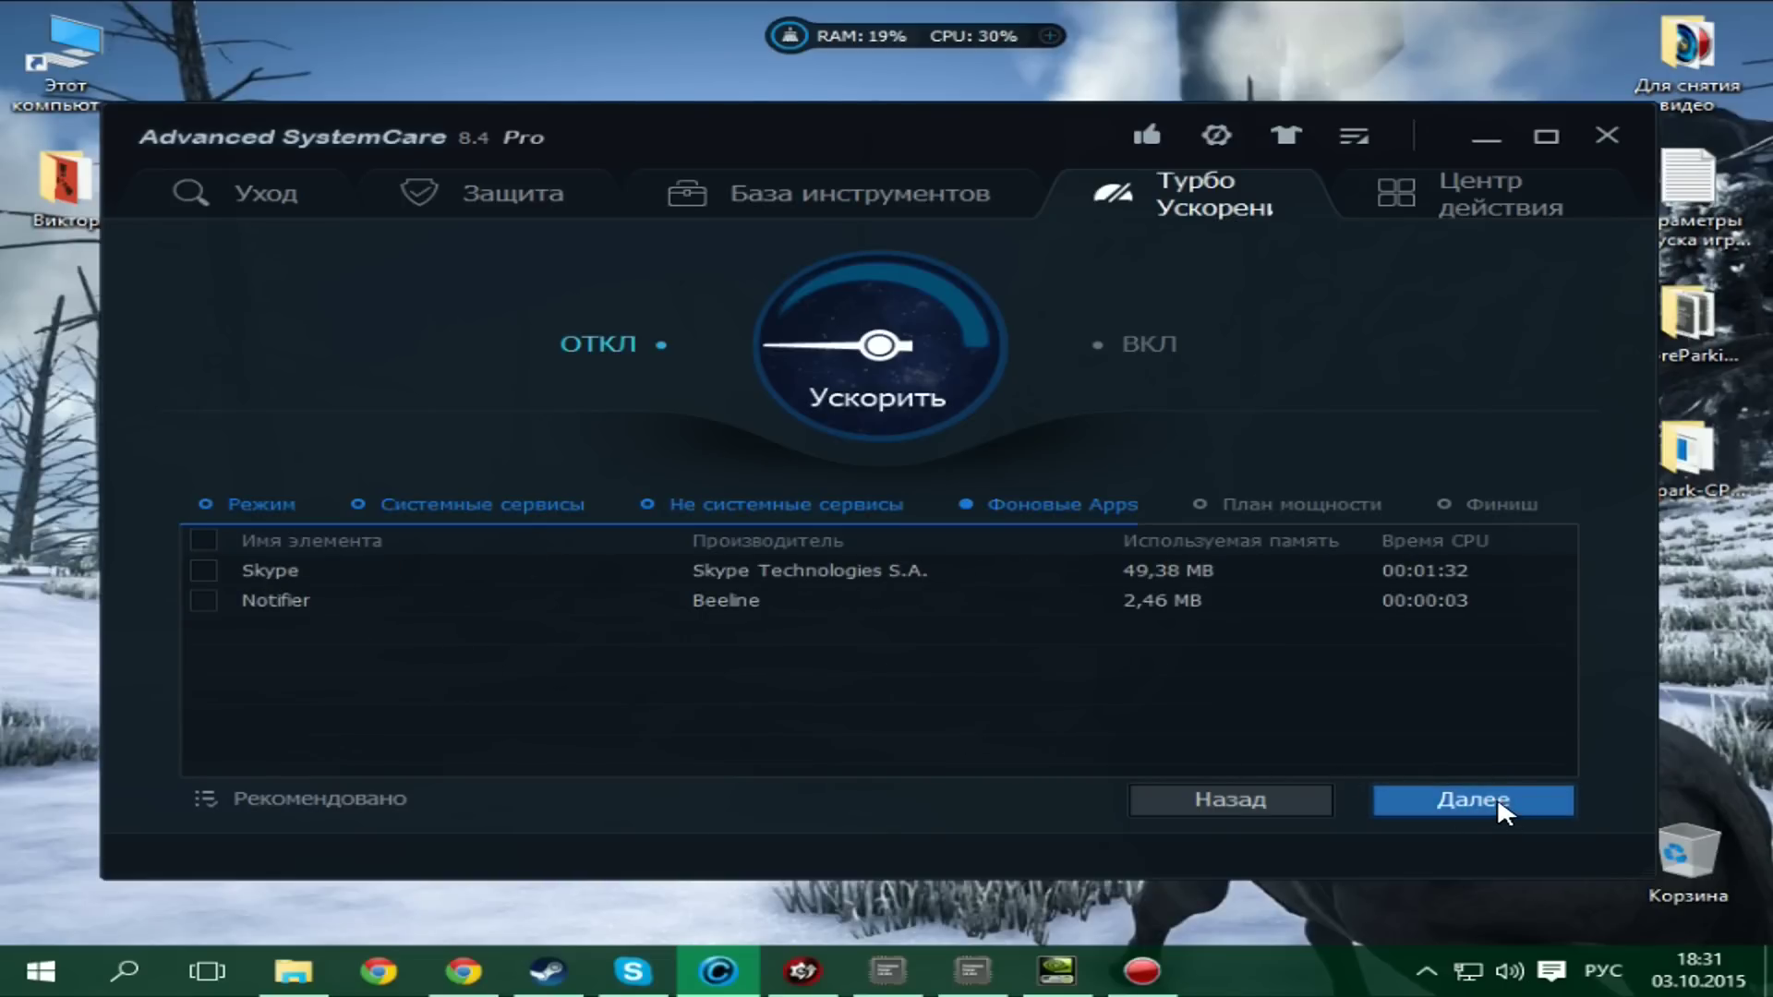
{"action": "left_click", "coordinate": [1477, 807]}
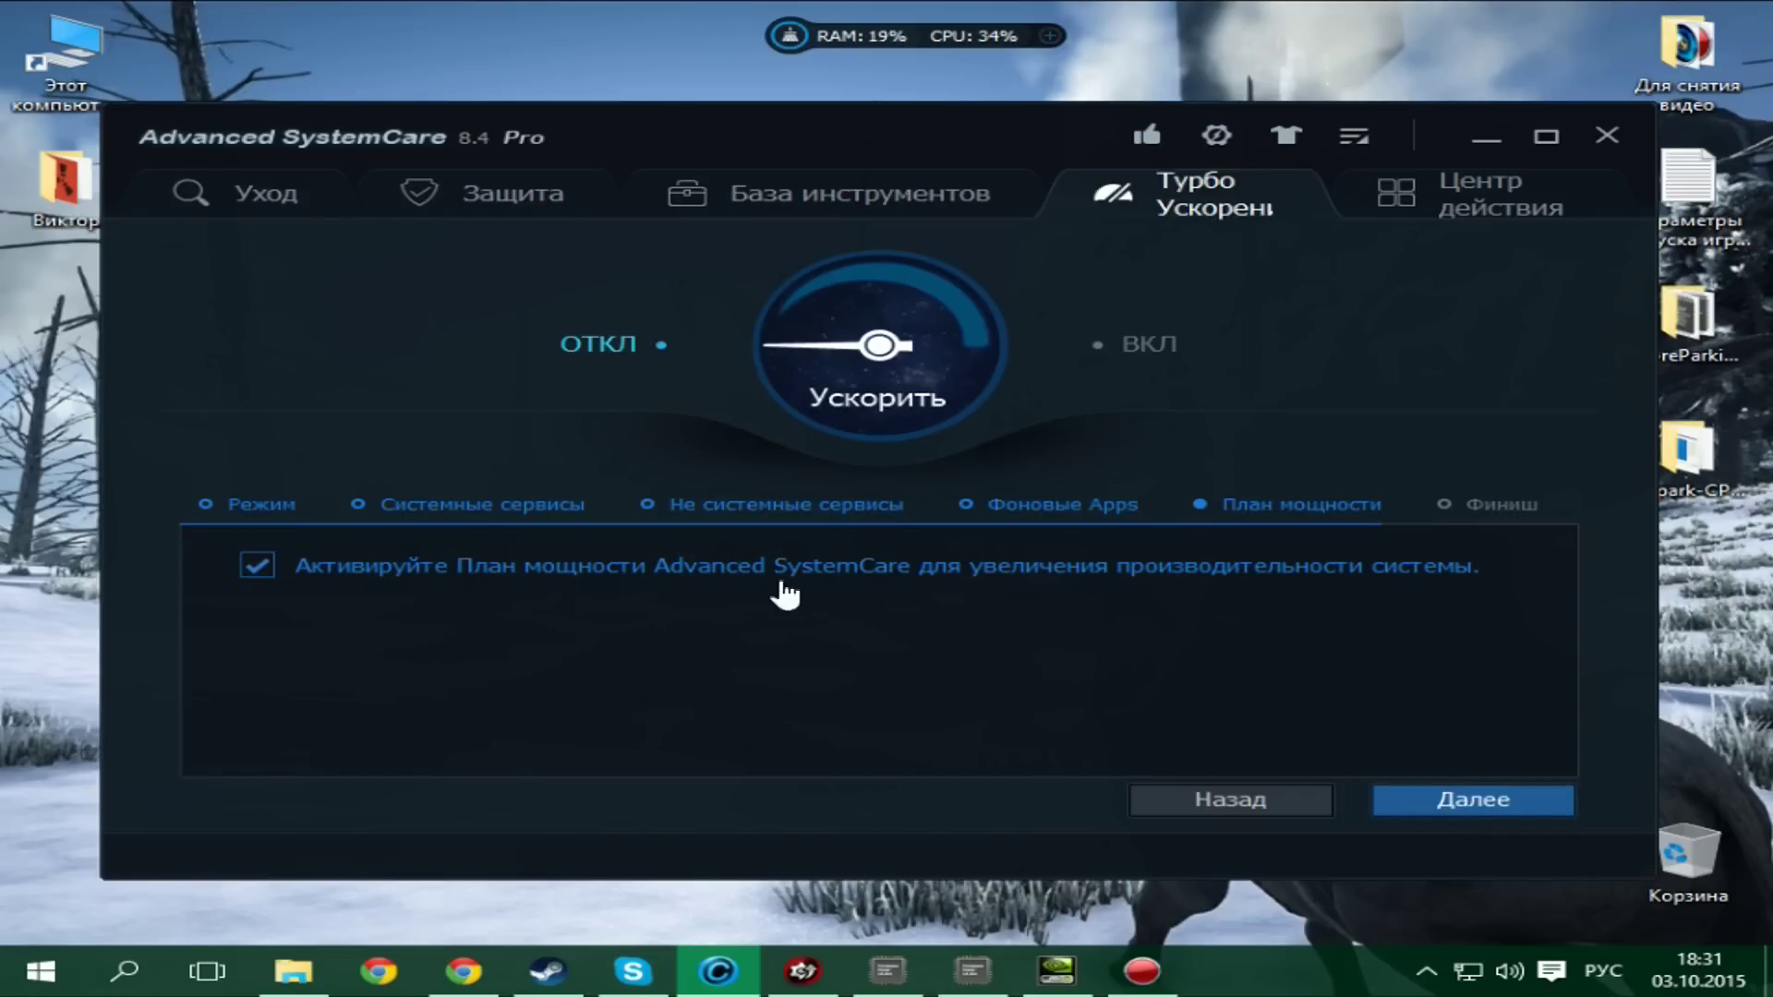
{"action": "left_click", "coordinate": [1471, 807]}
Step: Start the Turbo Boost acceleration and close Advanced SystemCare, refreshing the desktop
{"action": "left_click", "coordinate": [877, 364]}
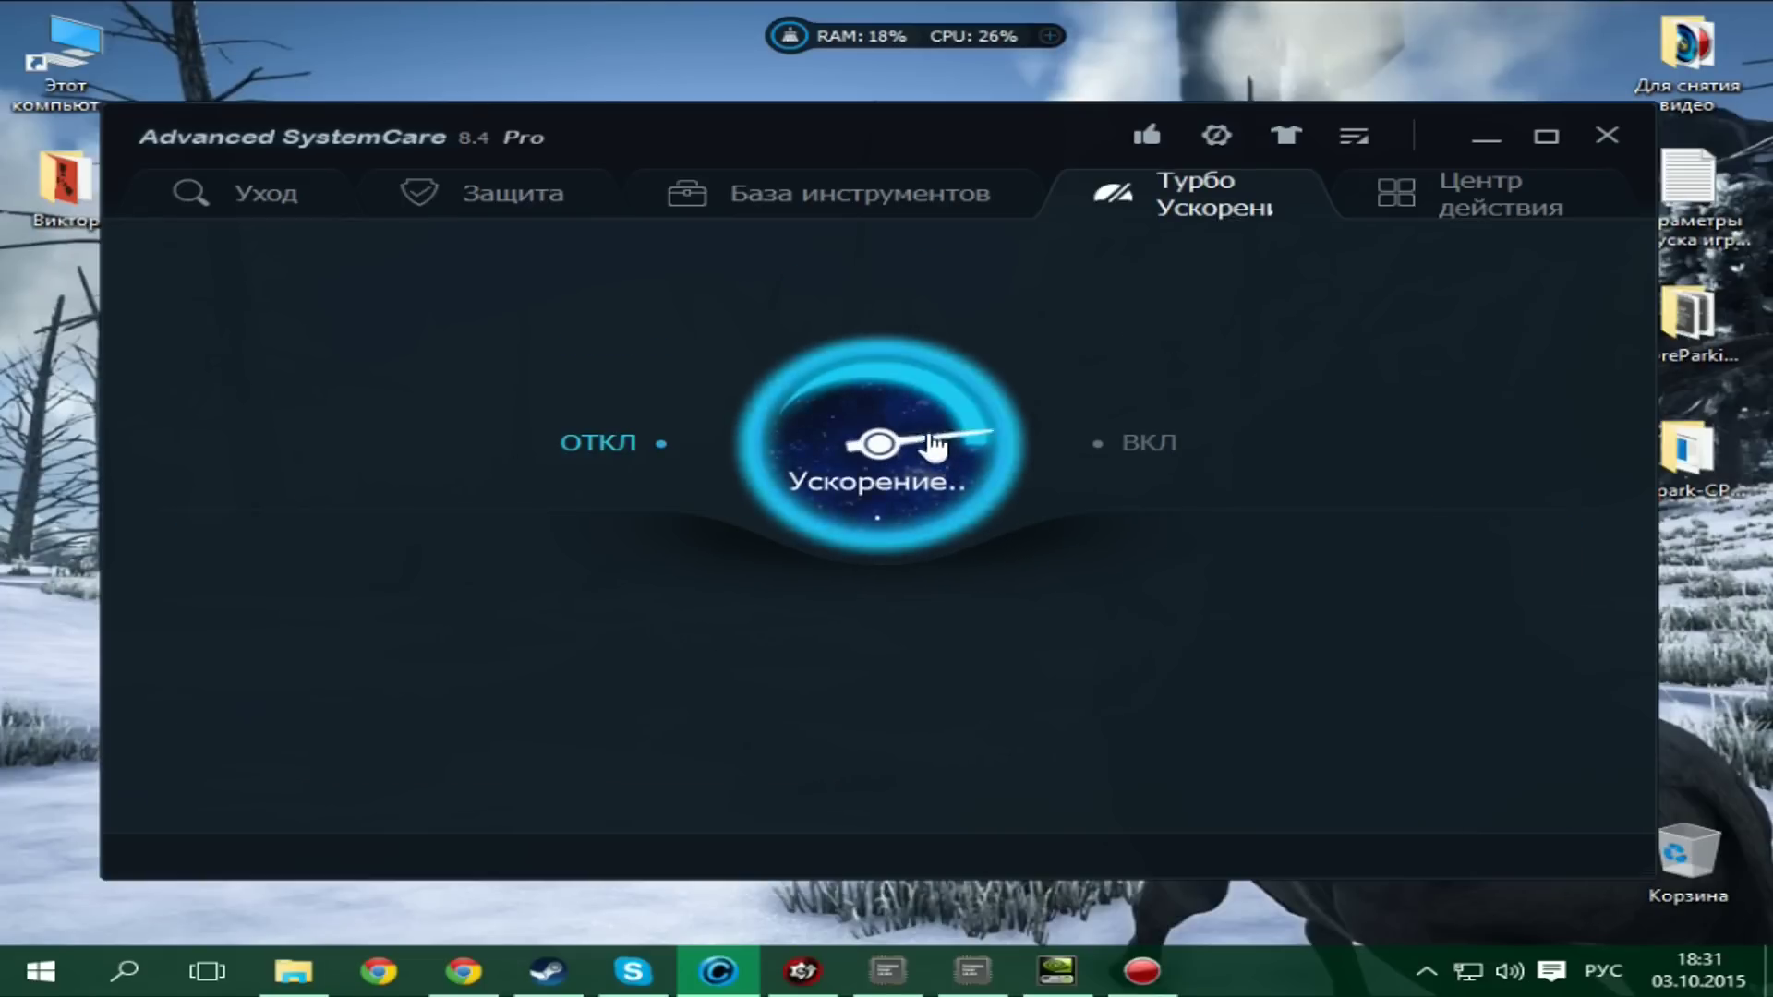
{"action": "left_click", "coordinate": [1607, 136]}
{"action": "right_click", "coordinate": [829, 220]}
{"action": "left_click", "coordinate": [879, 305]}
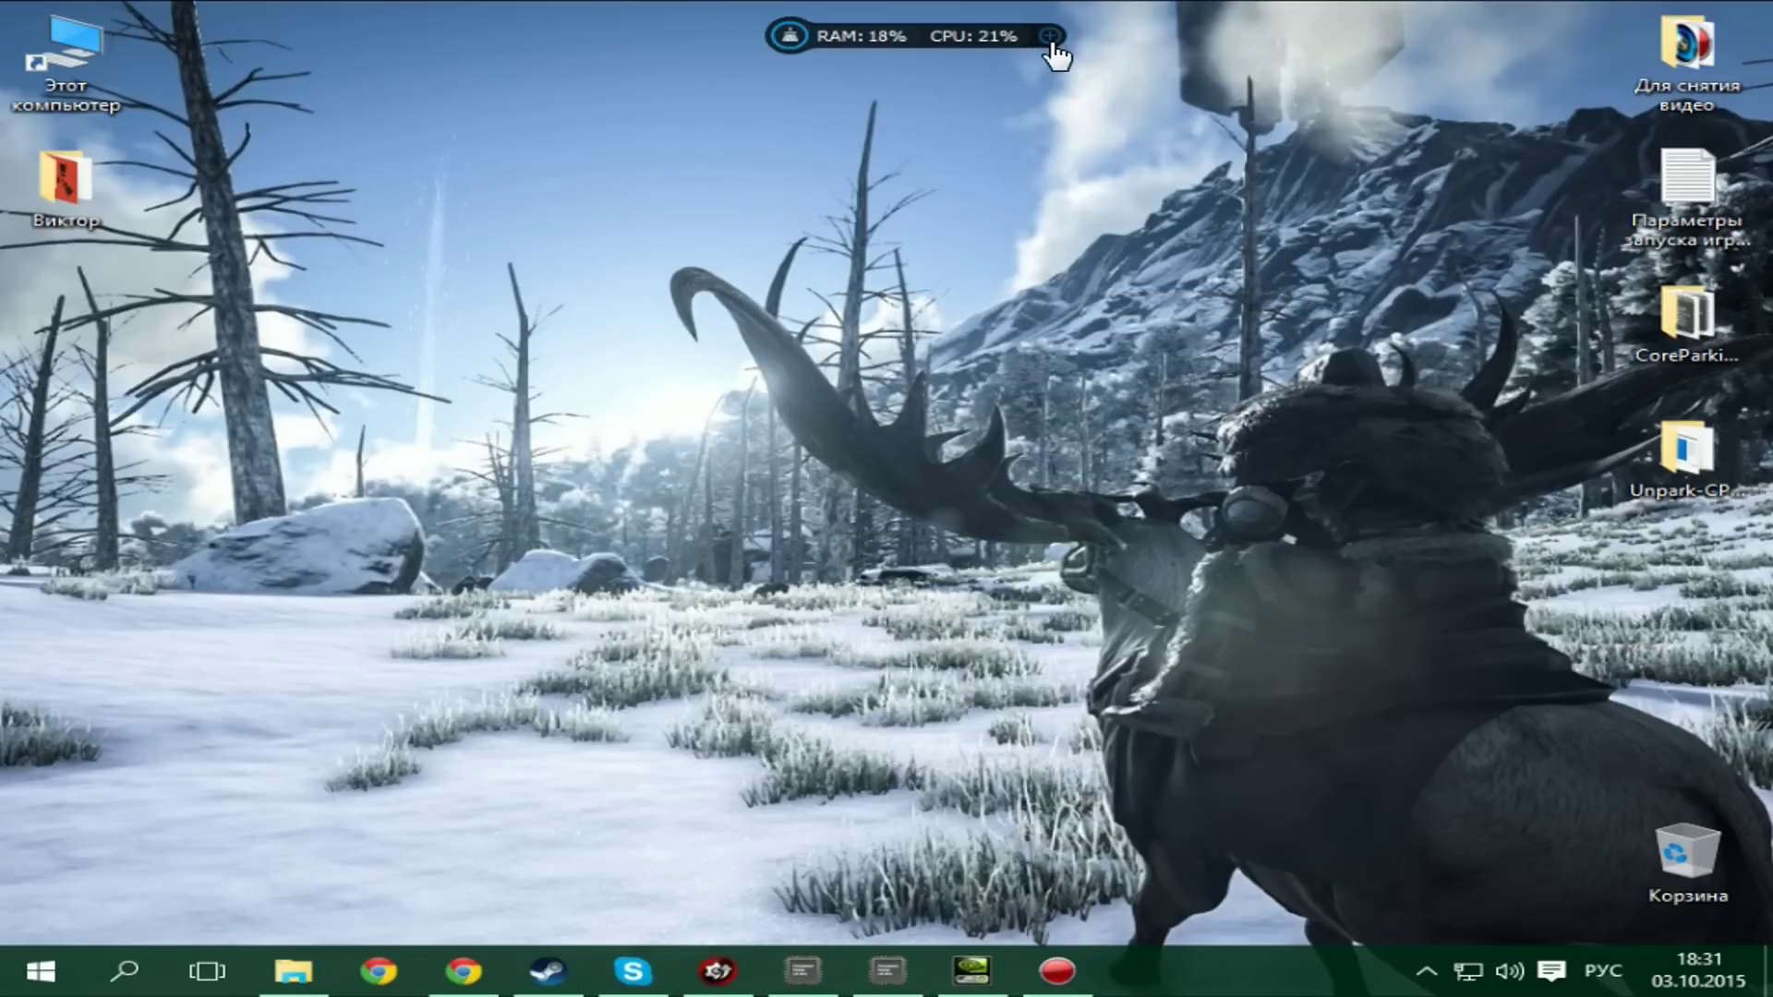
Step: Expand the desktop performance monitor to view RAM, CPU, disk and network usage, and collapse it again
{"action": "left_click", "coordinate": [1049, 36]}
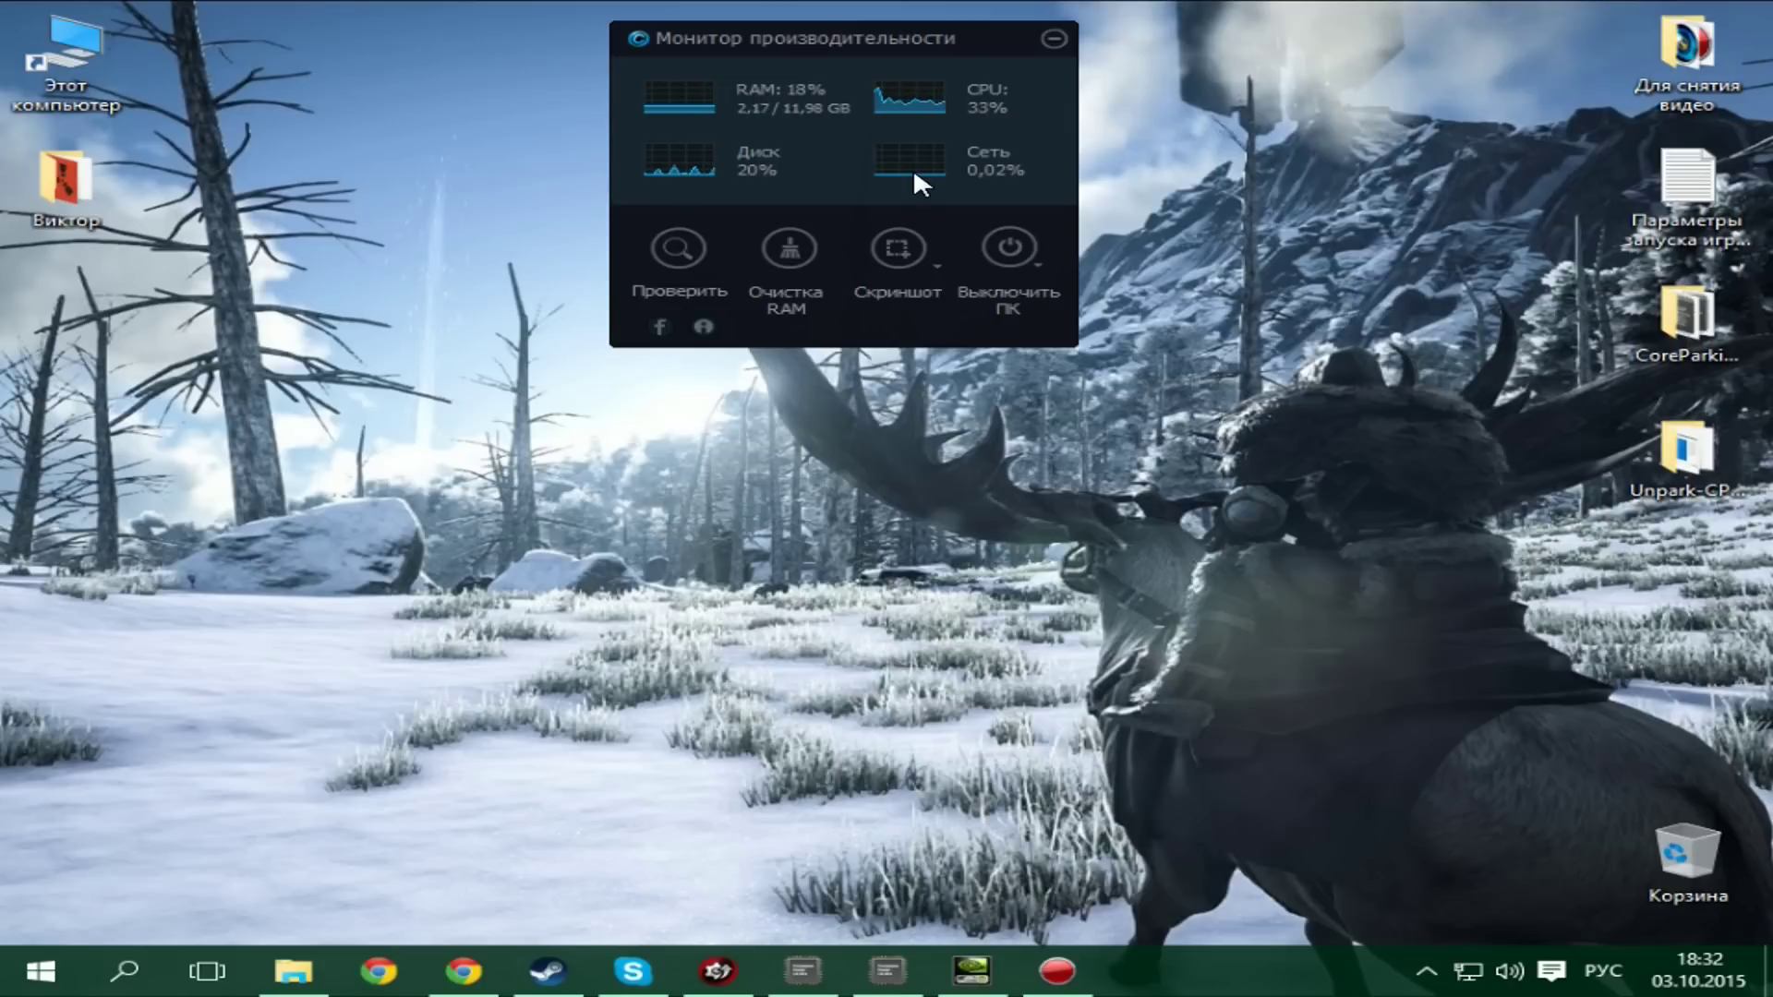
{"action": "left_click", "coordinate": [1055, 40]}
{"action": "right_click", "coordinate": [1249, 107]}
{"action": "left_click", "coordinate": [1325, 190]}
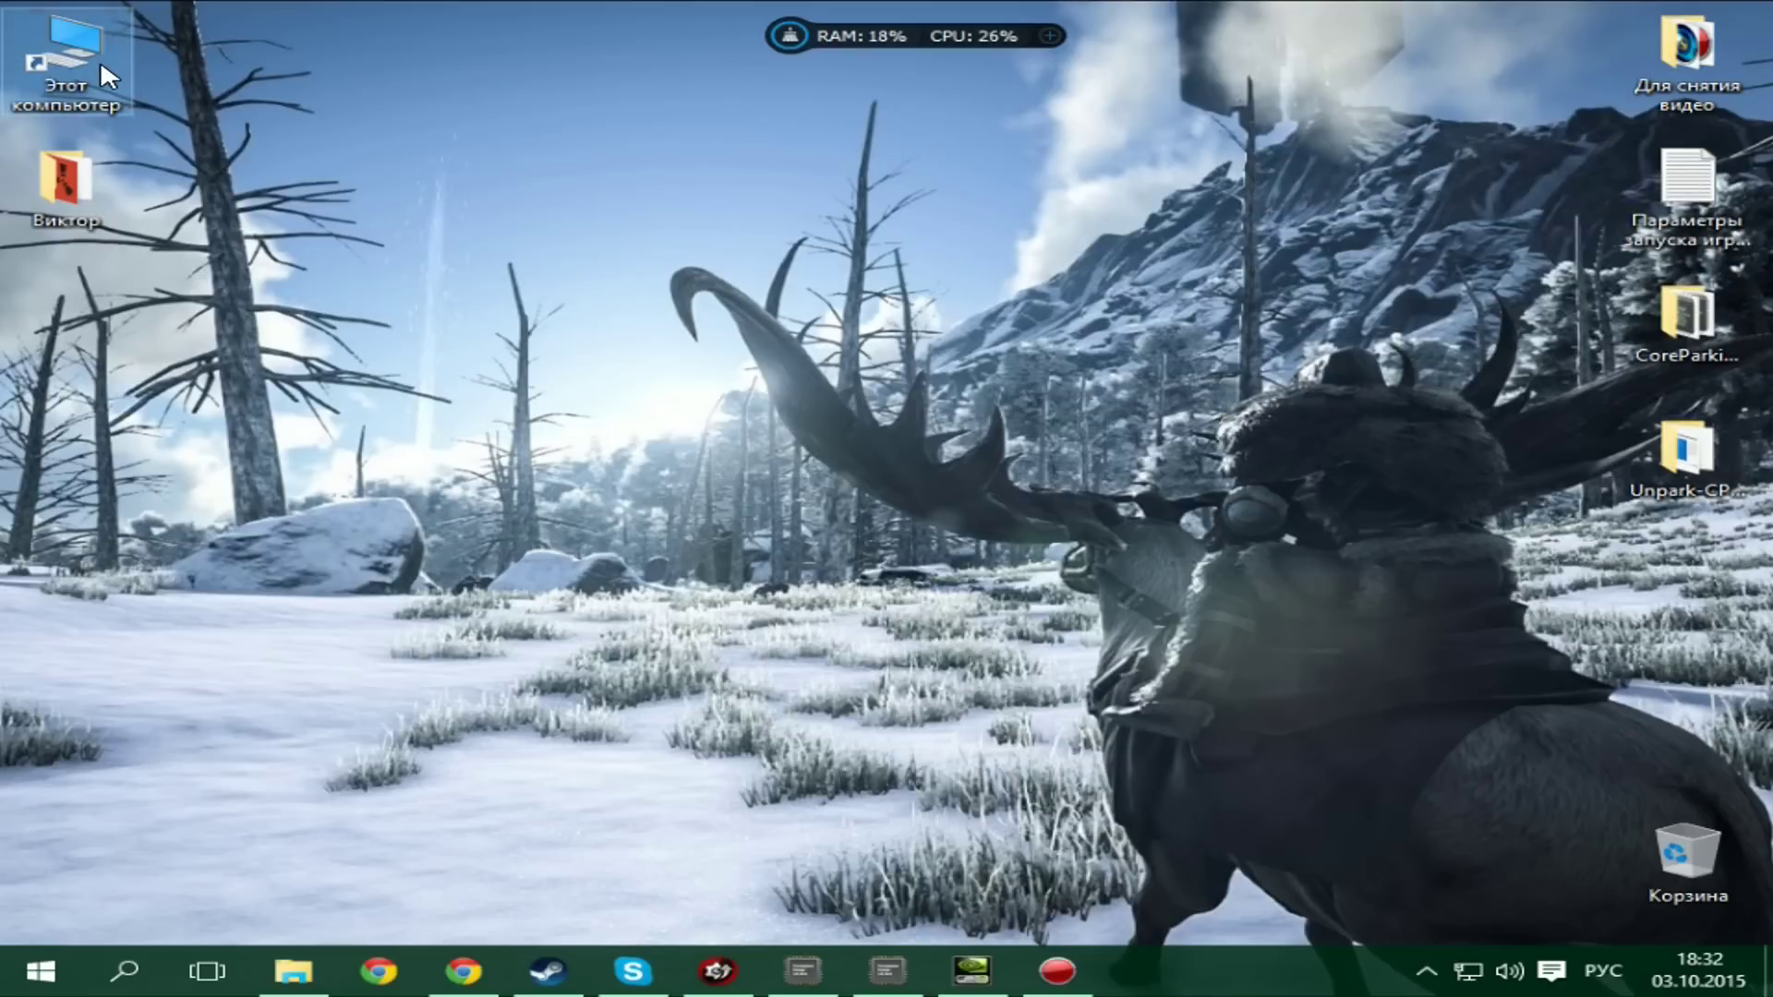
Step: Open the computer's system properties from This PC and bring up the advanced system settings
{"action": "double_click", "coordinate": [100, 59]}
{"action": "left_click", "coordinate": [1457, 277]}
{"action": "right_click", "coordinate": [1468, 583]}
{"action": "left_click", "coordinate": [1478, 825]}
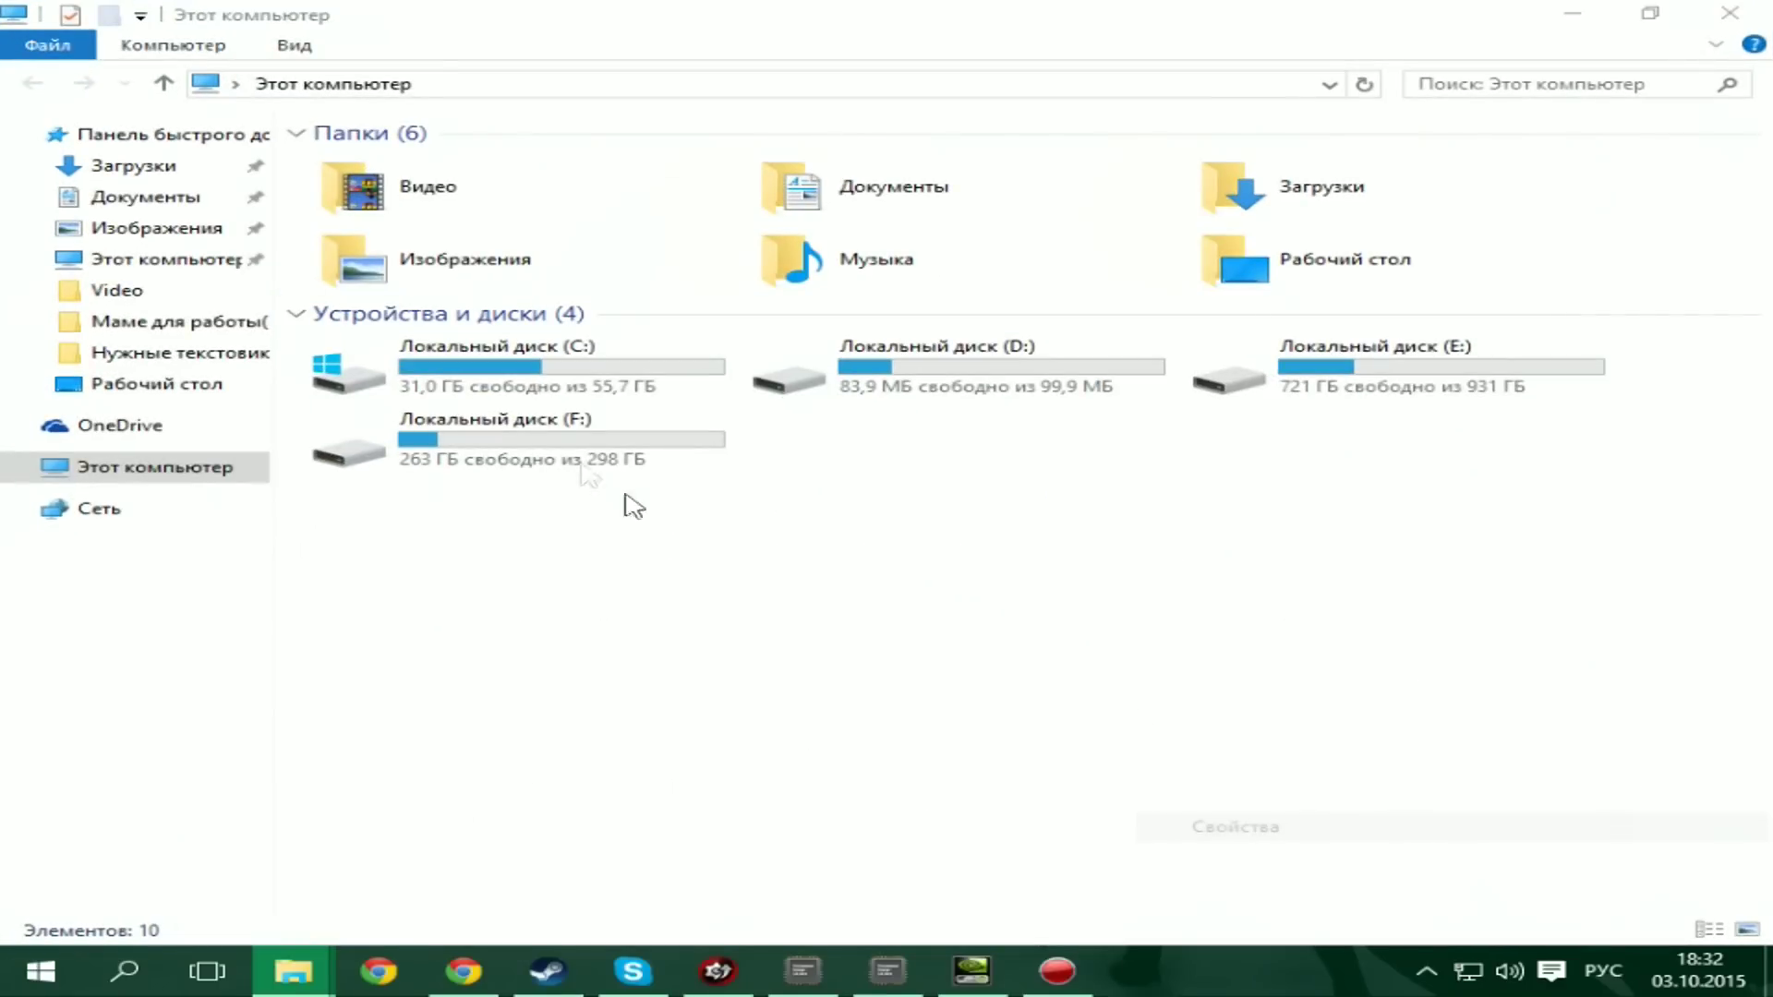
{"action": "left_click", "coordinate": [374, 418]}
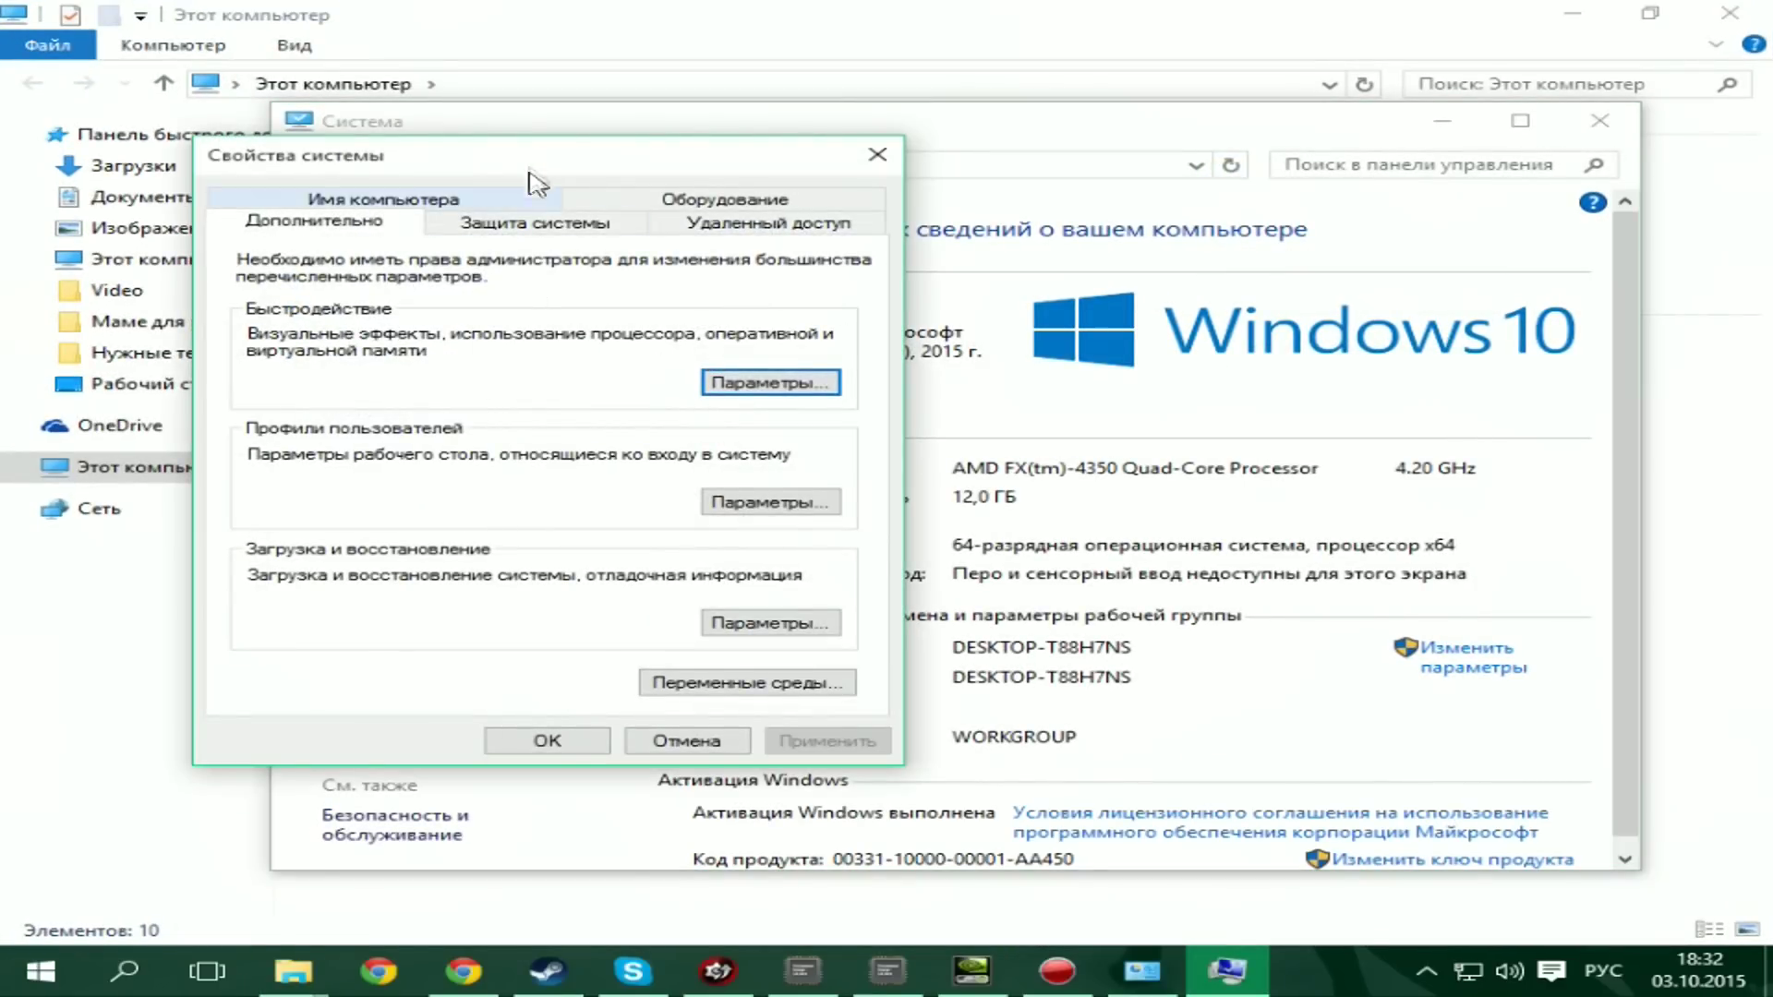
Step: In the performance options, try the best-performance visual effects preset and switch back to best appearance
{"action": "left_click_drag", "start_coordinate": [531, 172], "coordinate": [818, 166]}
{"action": "left_click", "coordinate": [1058, 388]}
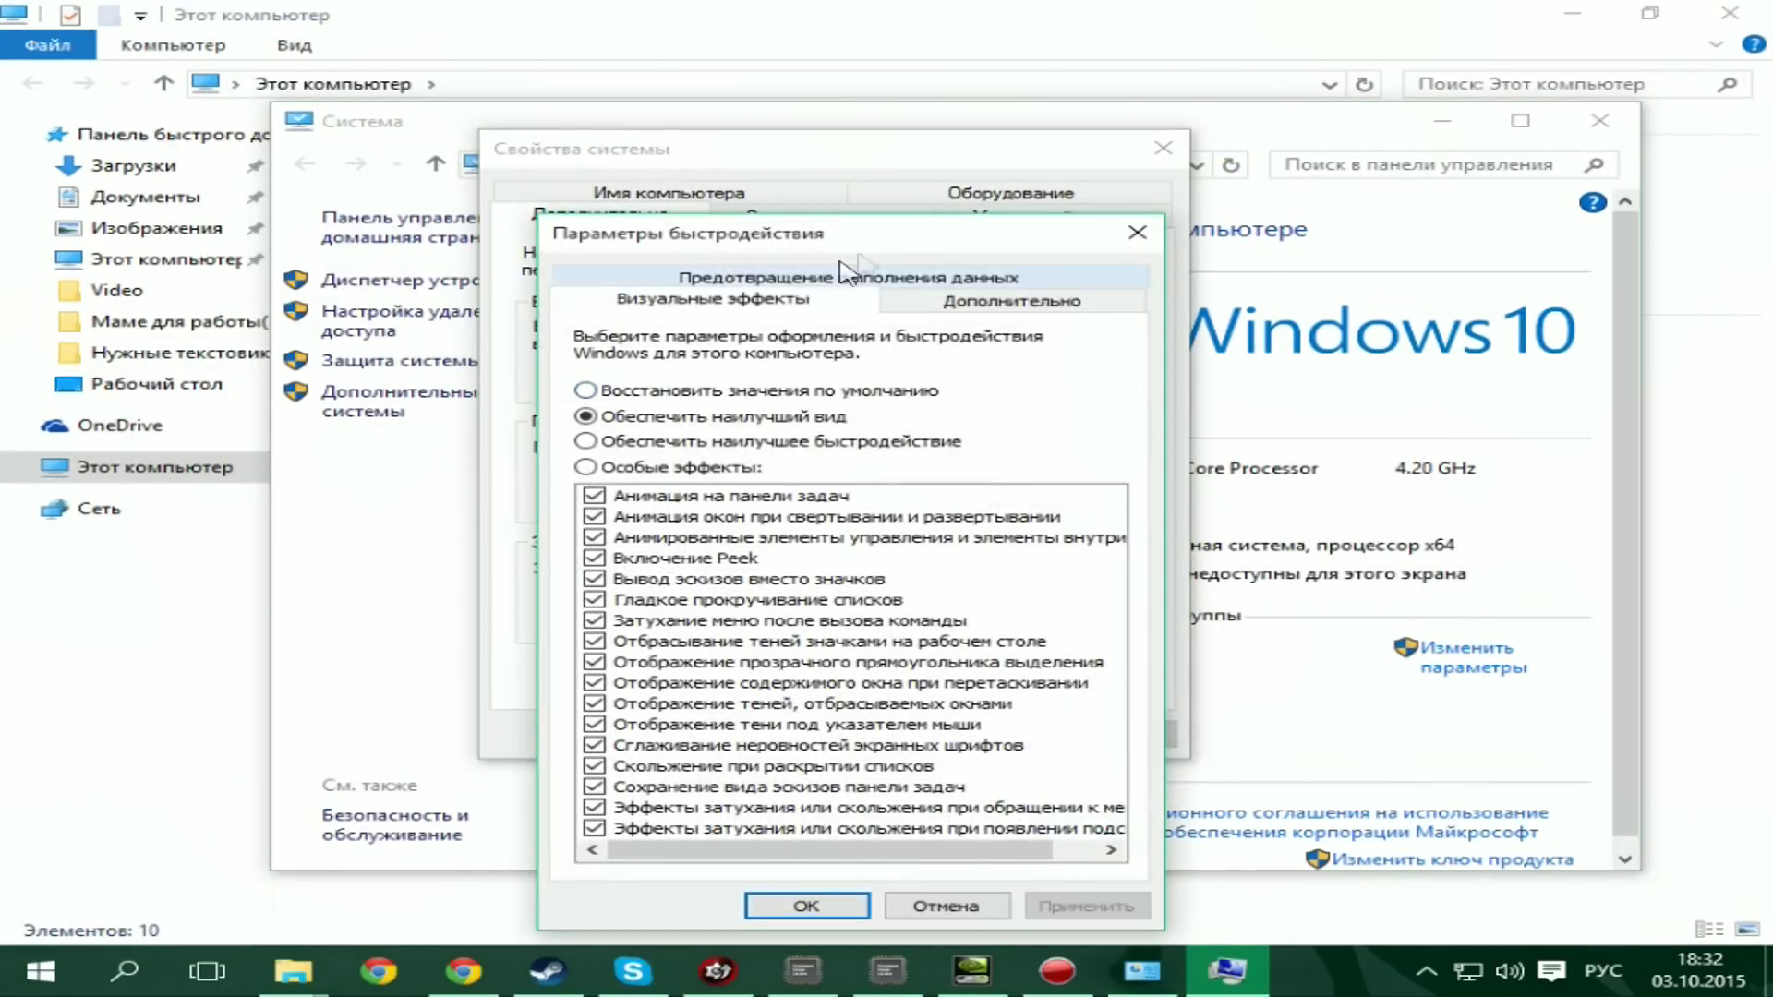
{"action": "left_click_drag", "start_coordinate": [842, 259], "coordinate": [835, 150]}
{"action": "left_click", "coordinate": [711, 332]}
{"action": "left_click", "coordinate": [694, 308]}
{"action": "left_click", "coordinate": [1130, 123]}
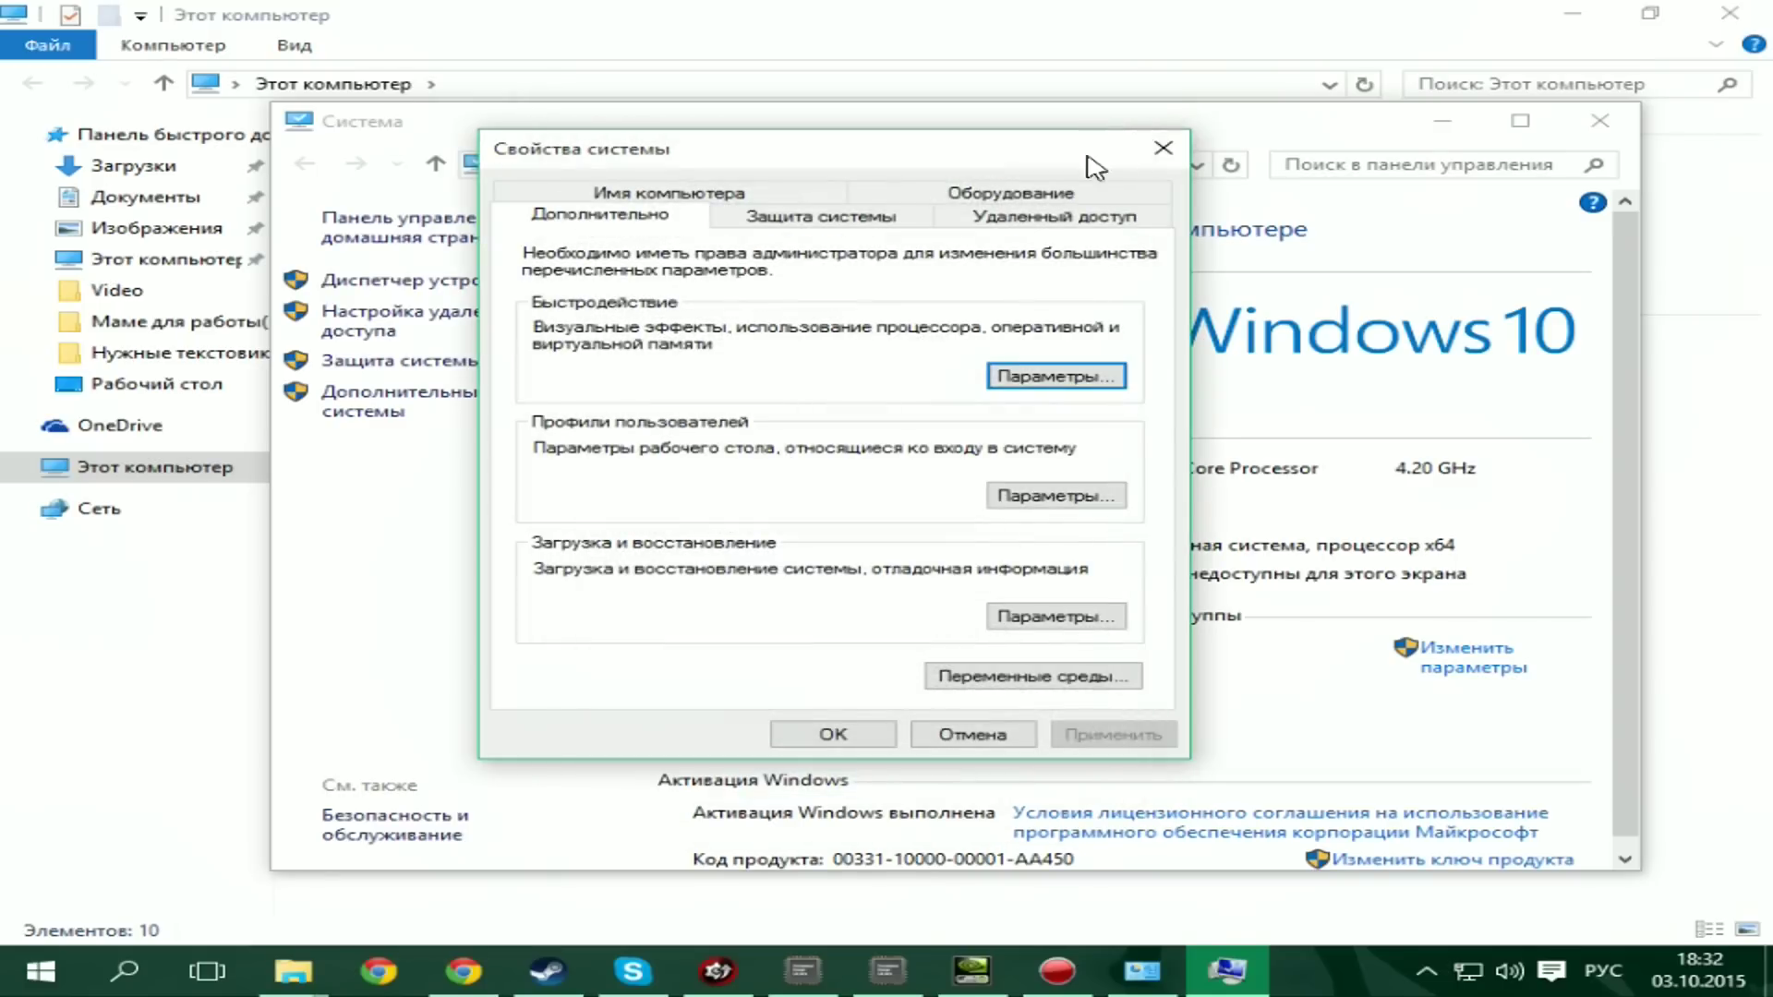
Step: Close the System Properties, System and This PC windows and refresh the desktop
{"action": "left_click", "coordinate": [1164, 147]}
{"action": "left_click", "coordinate": [1598, 121]}
{"action": "left_click", "coordinate": [1649, 13]}
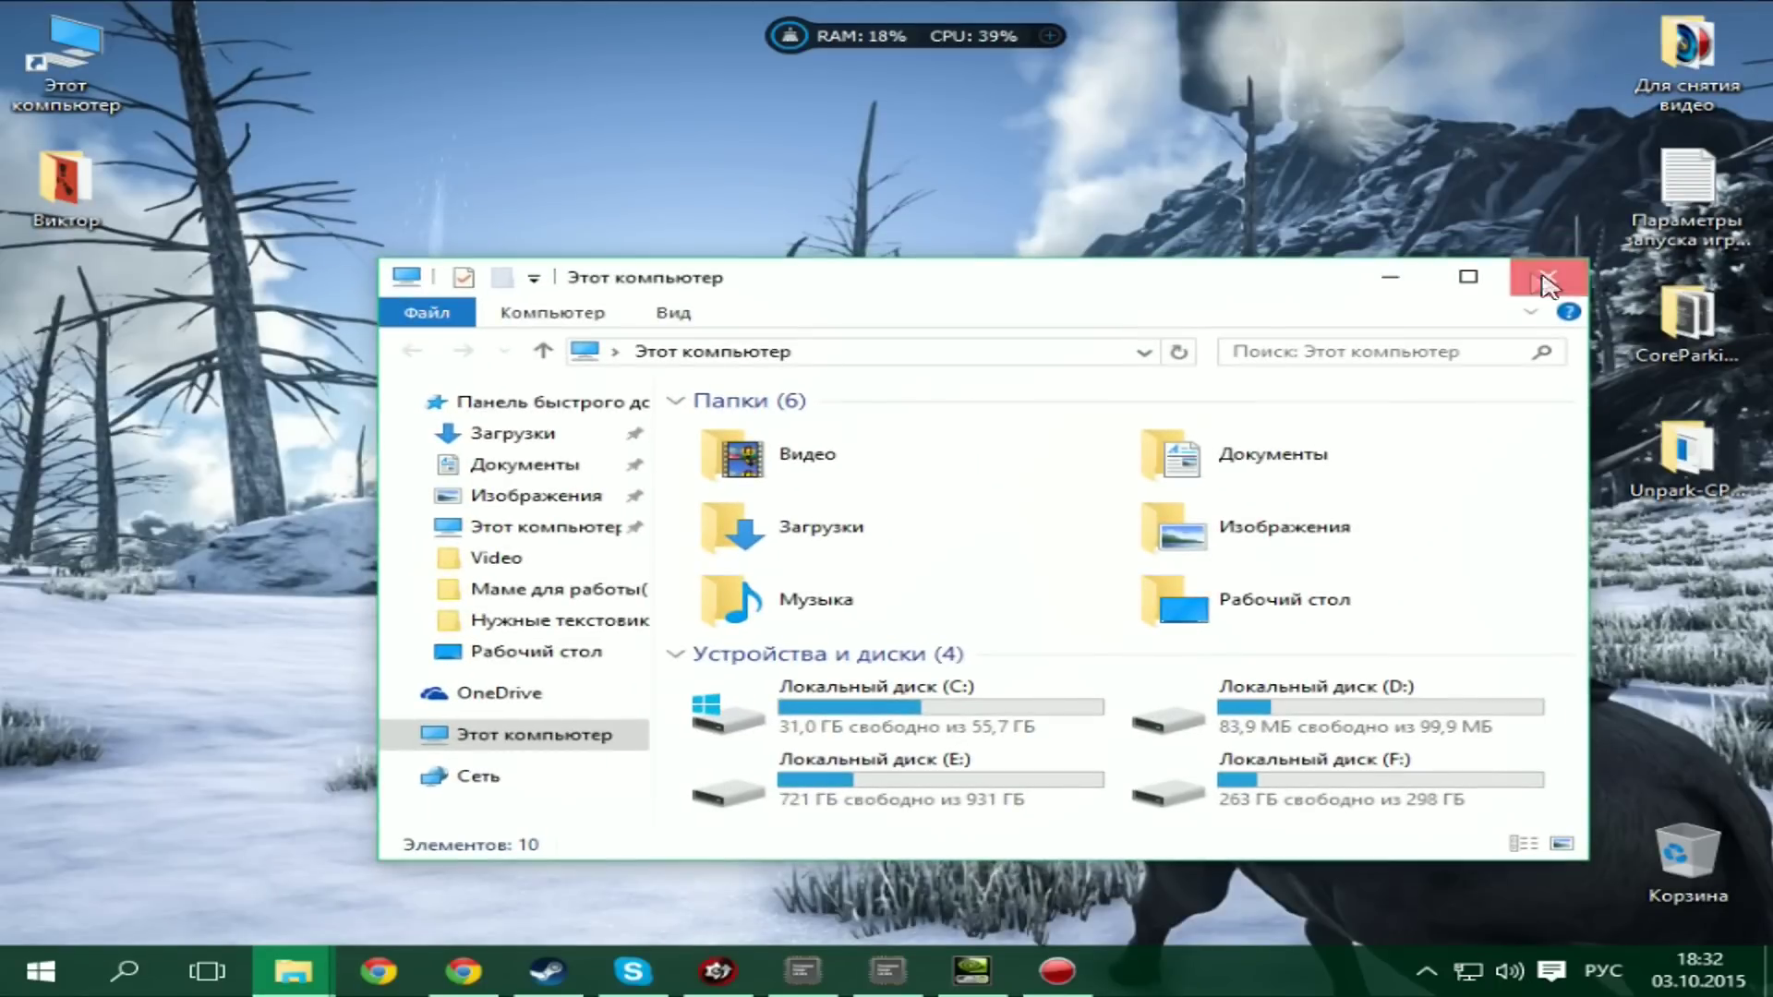
{"action": "left_click", "coordinate": [1544, 270]}
{"action": "right_click", "coordinate": [655, 241]}
{"action": "left_click", "coordinate": [762, 325]}
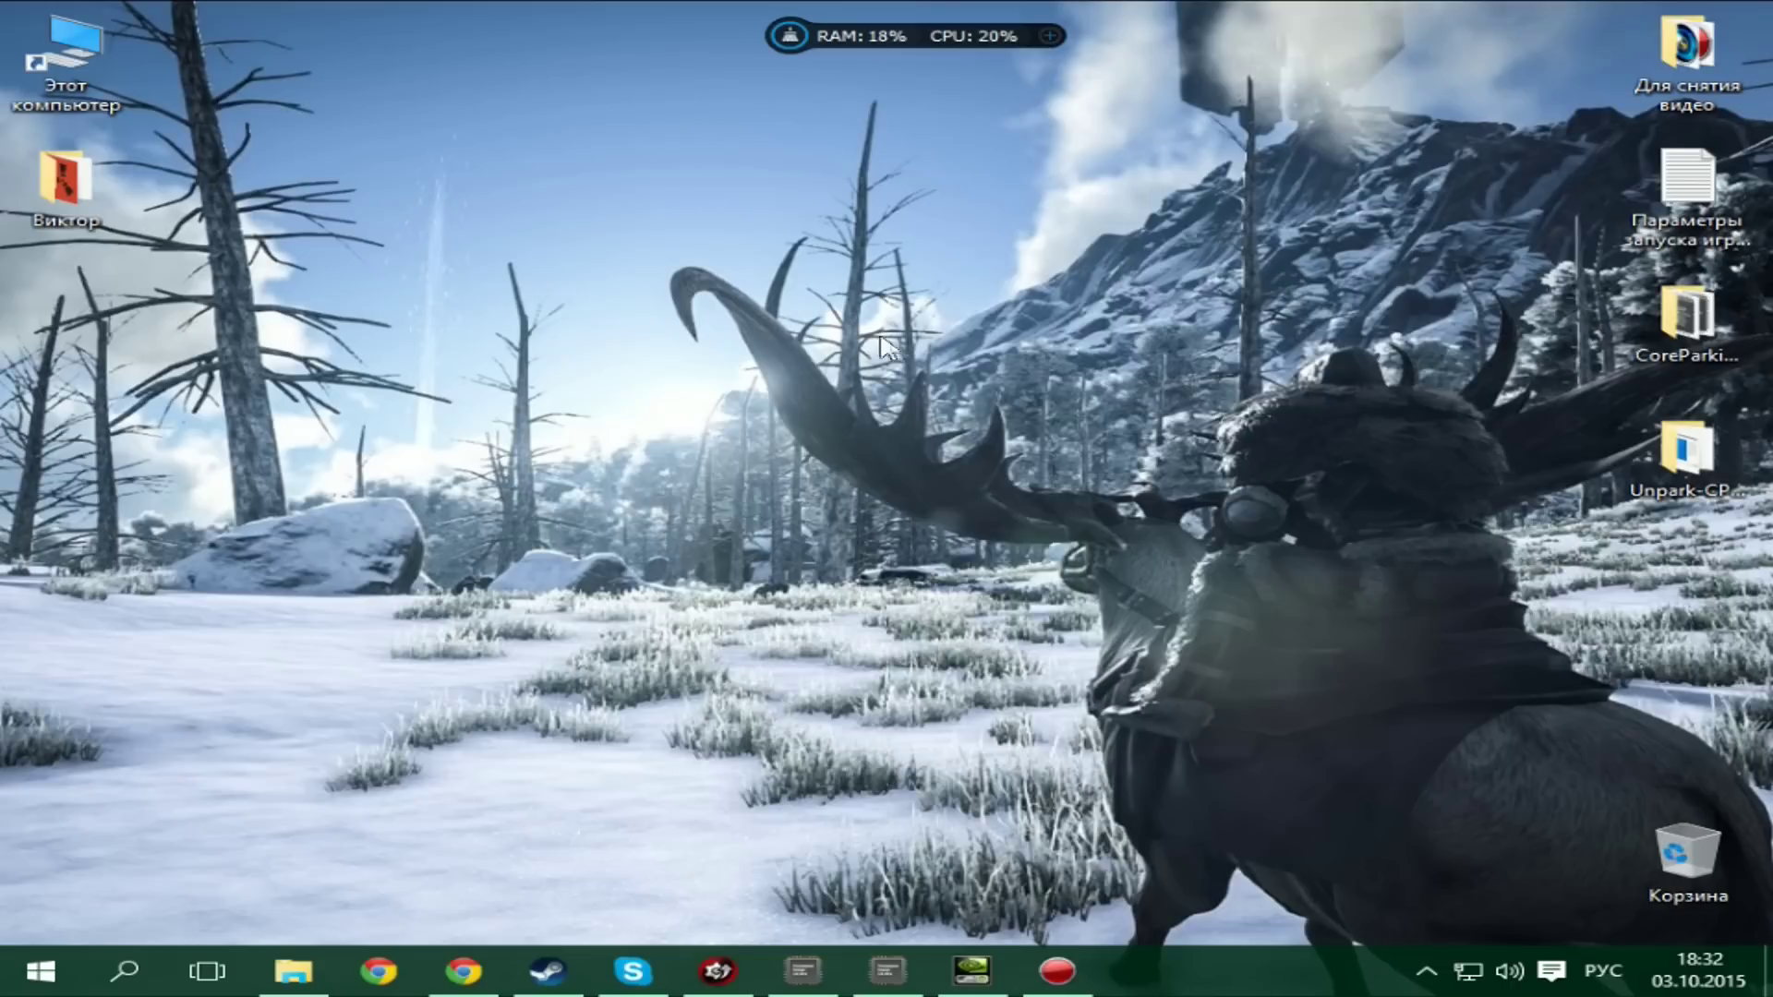
{"action": "right_click", "coordinate": [824, 330]}
{"action": "left_click", "coordinate": [901, 412]}
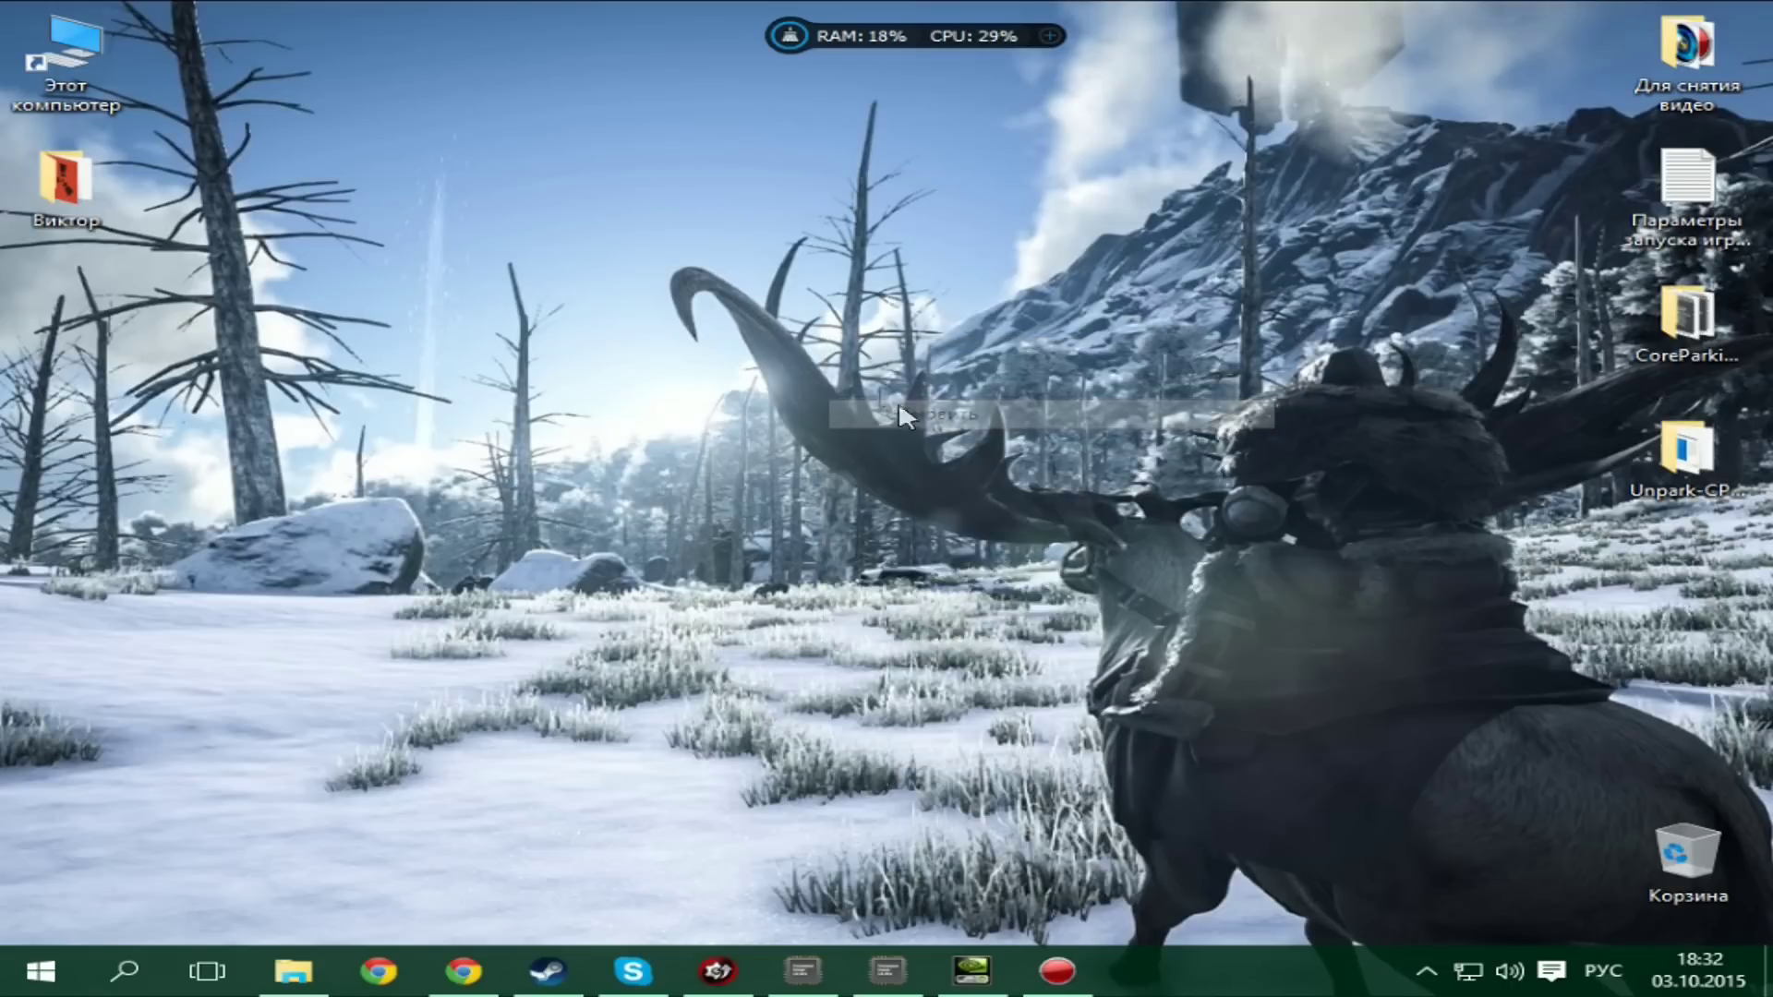
{"action": "left_click_drag", "start_coordinate": [264, 134], "coordinate": [402, 188]}
{"action": "right_click", "coordinate": [405, 188]}
{"action": "left_click", "coordinate": [536, 270]}
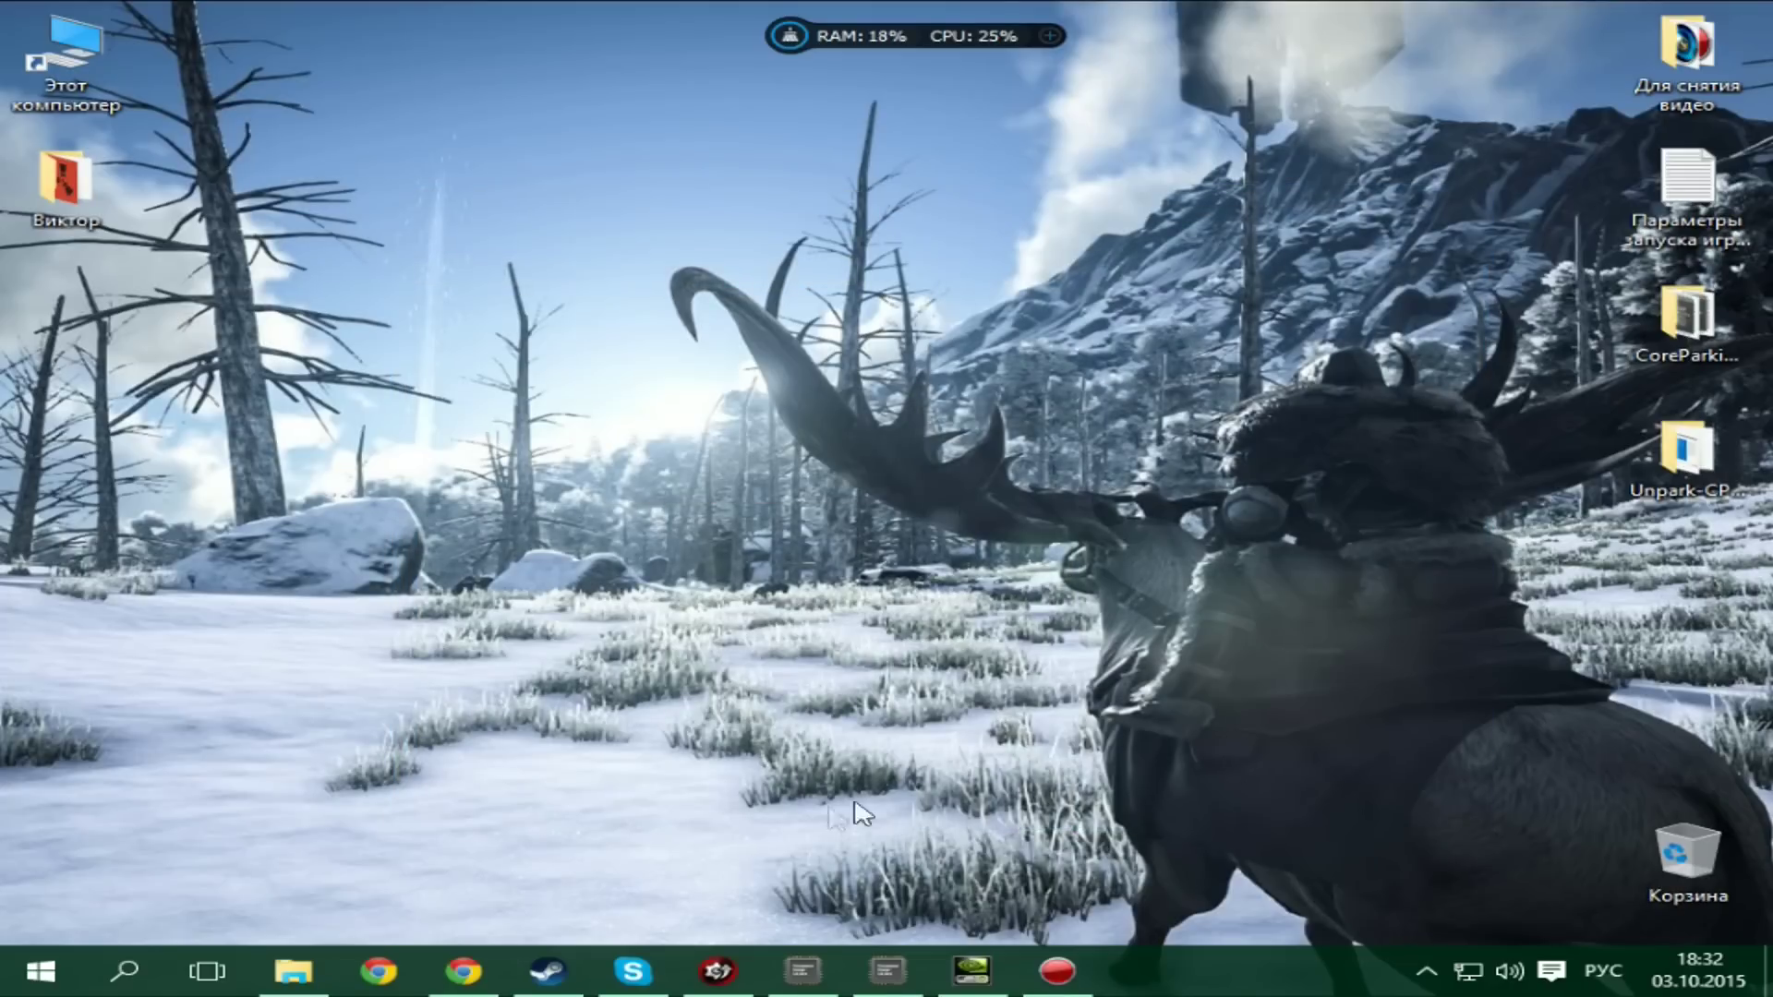
Step: Open Driver Booster, scan the computer for outdated drivers, and close the program
{"action": "left_click", "coordinate": [715, 973]}
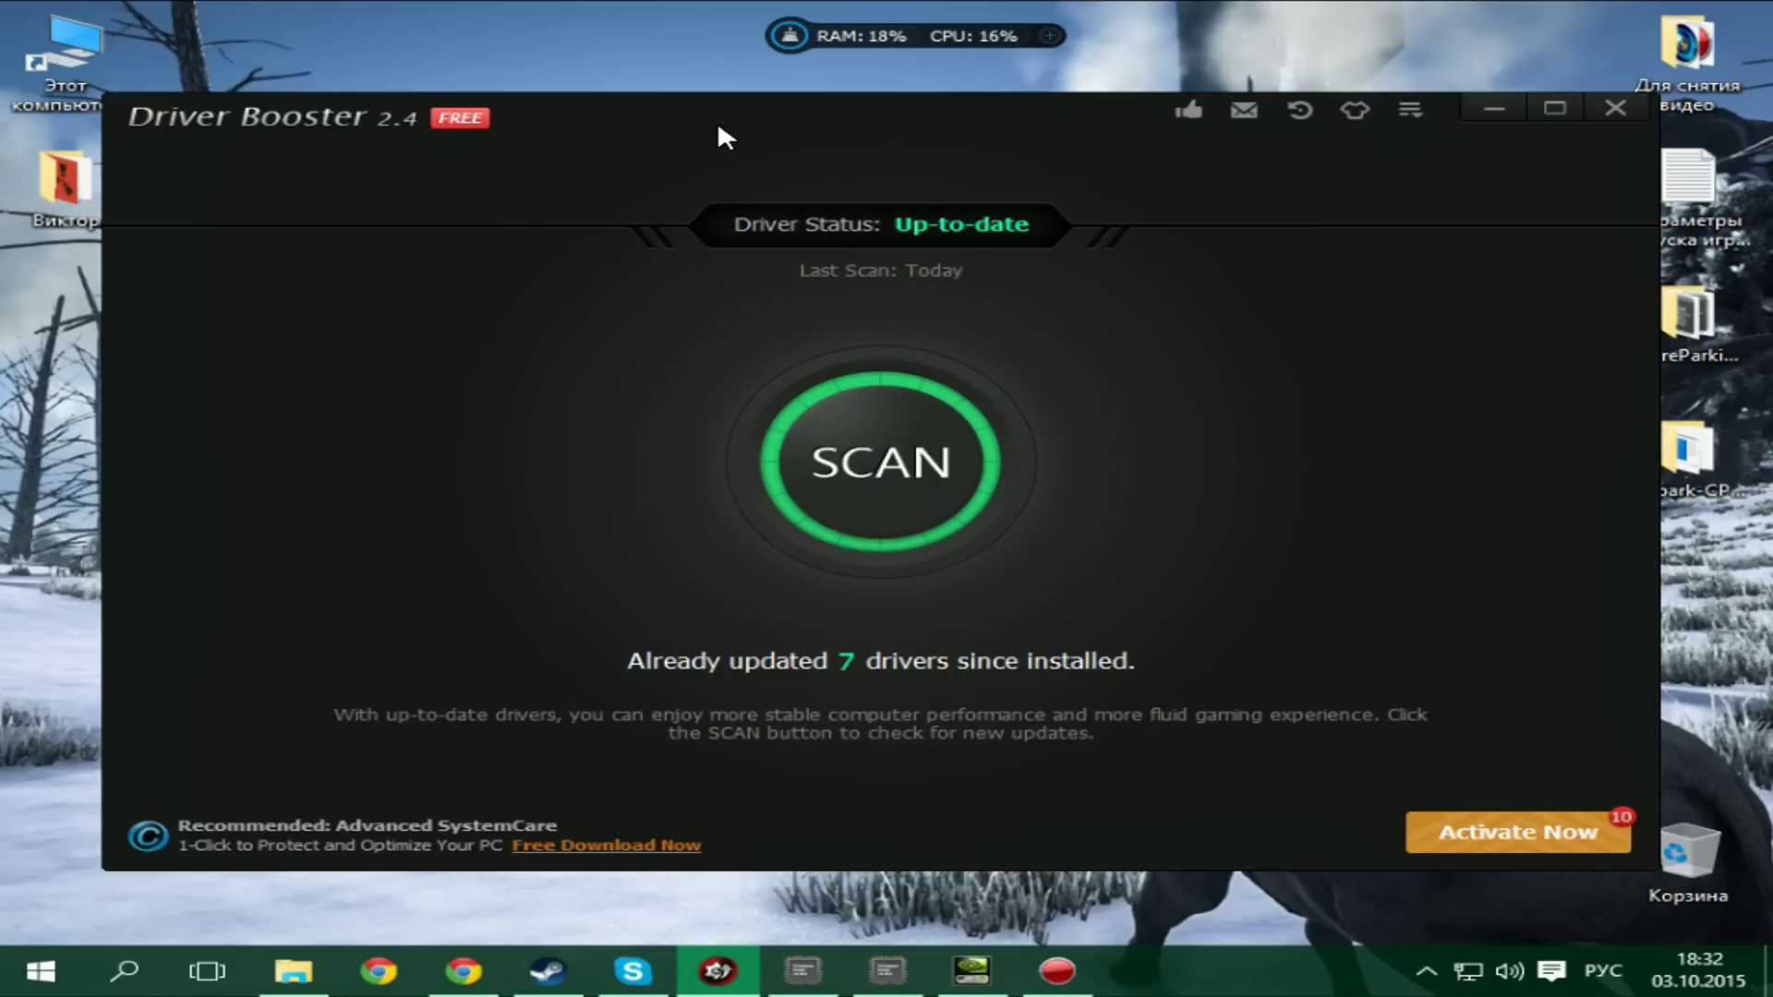
{"action": "left_click_drag", "start_coordinate": [794, 109], "coordinate": [785, 110]}
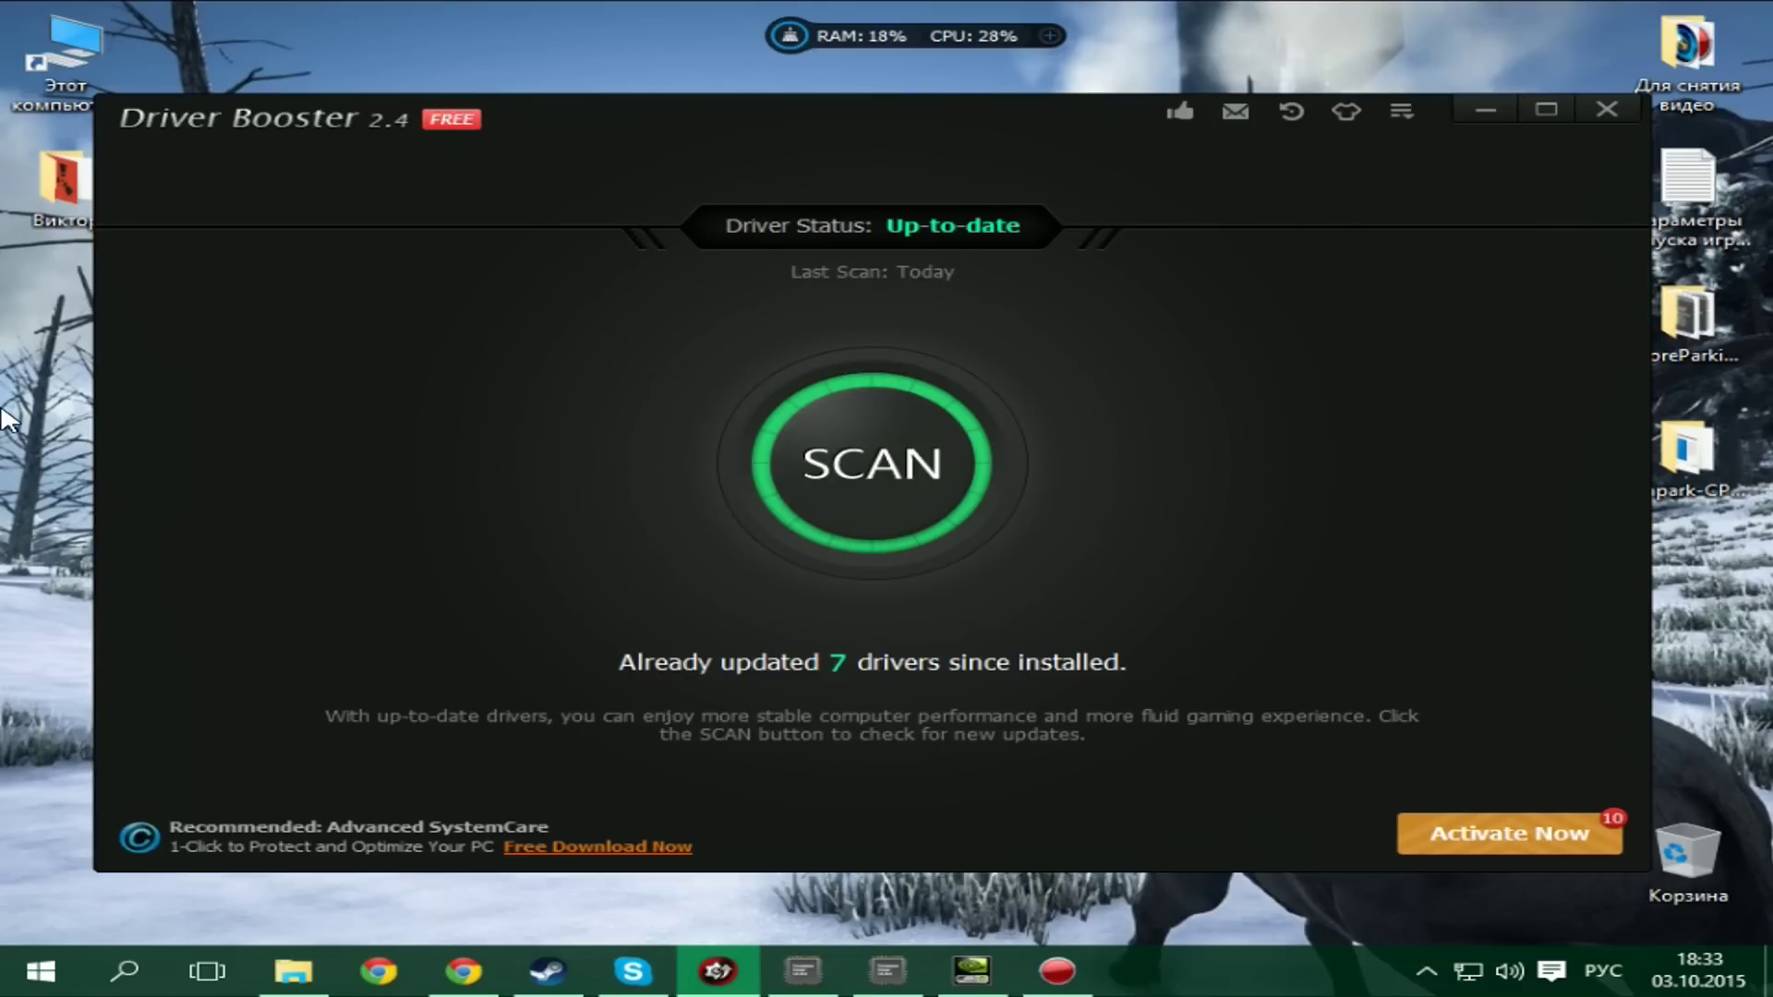
{"action": "left_click", "coordinate": [831, 510]}
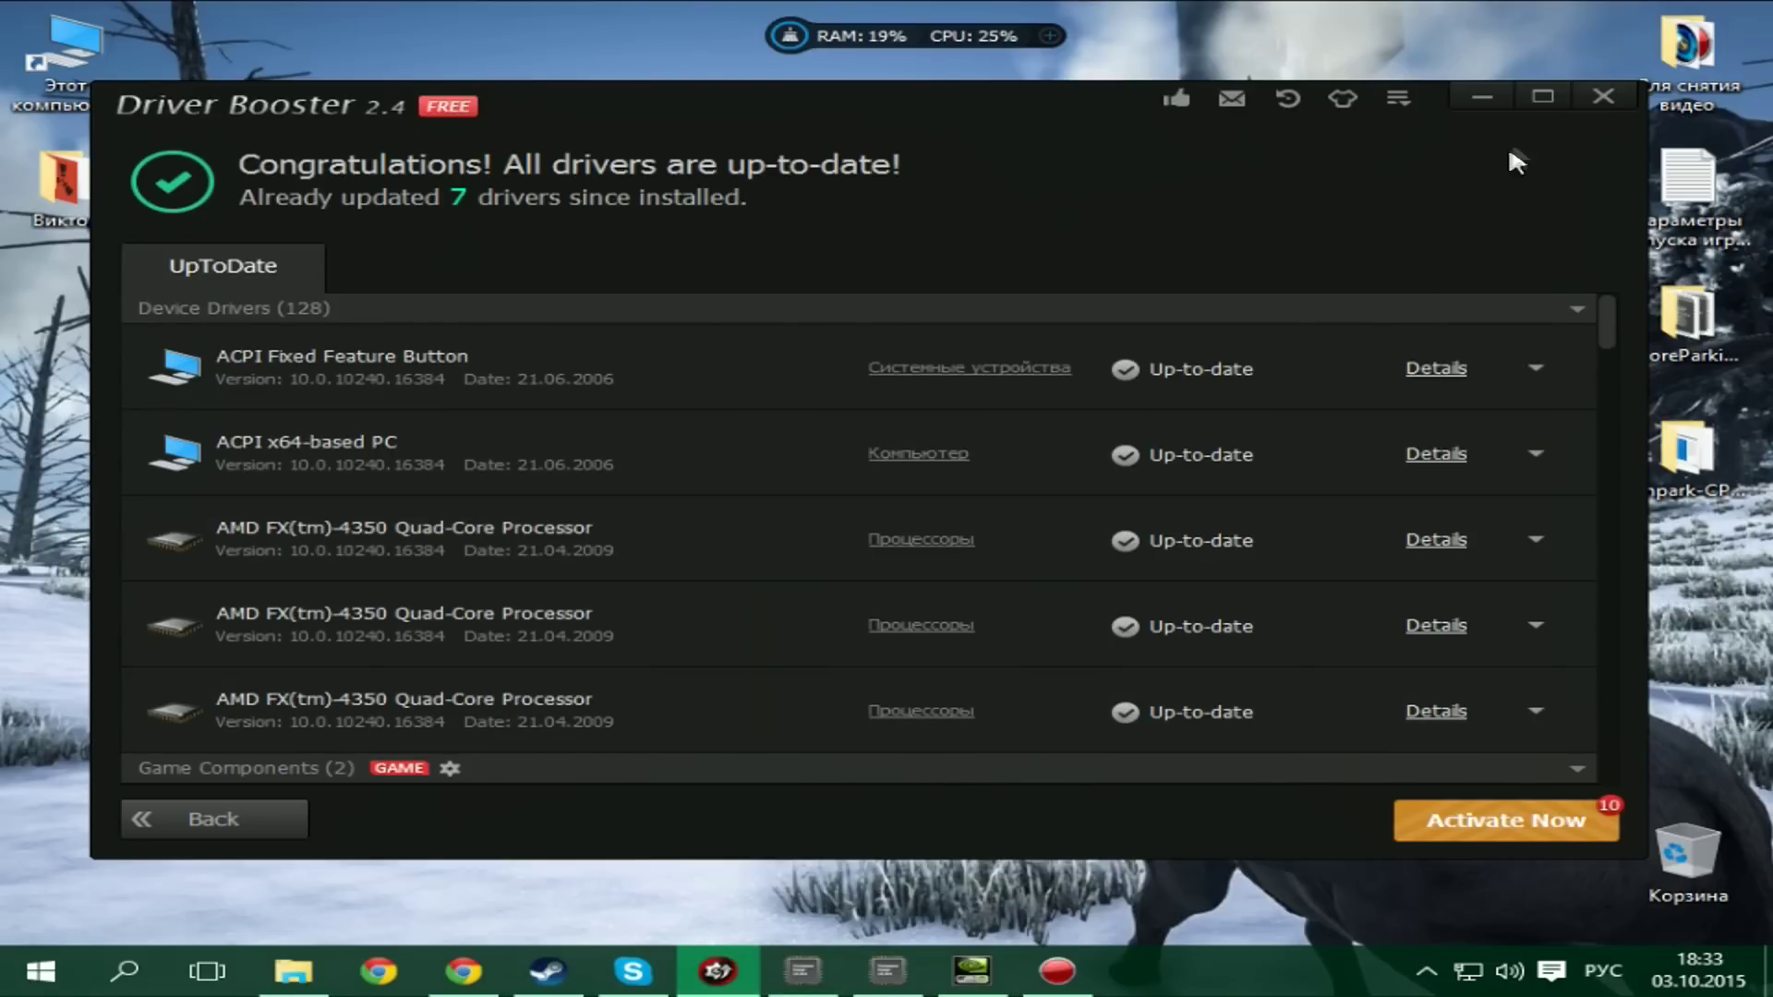
{"action": "left_click", "coordinate": [1587, 94]}
{"action": "right_click", "coordinate": [859, 269]}
{"action": "left_click", "coordinate": [907, 343]}
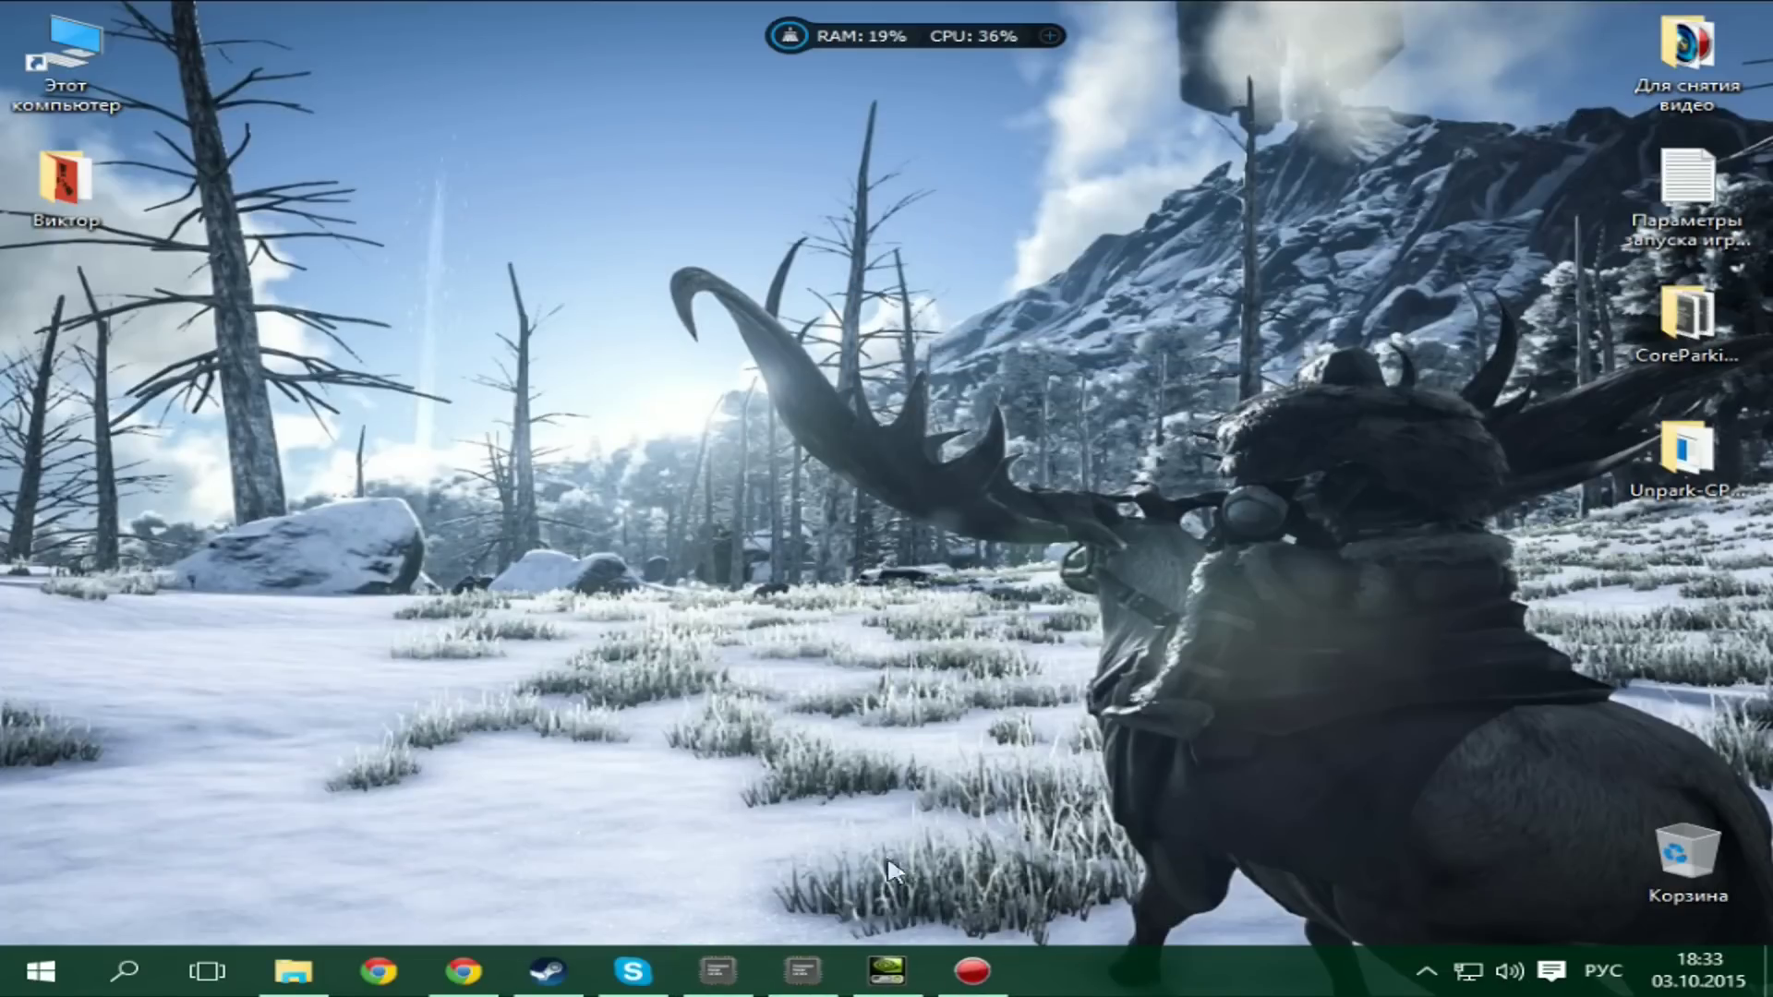
Step: Open the NVIDIA Control Panel and view the power management mode choices in the global 3D settings
{"action": "right_click", "coordinate": [555, 287]}
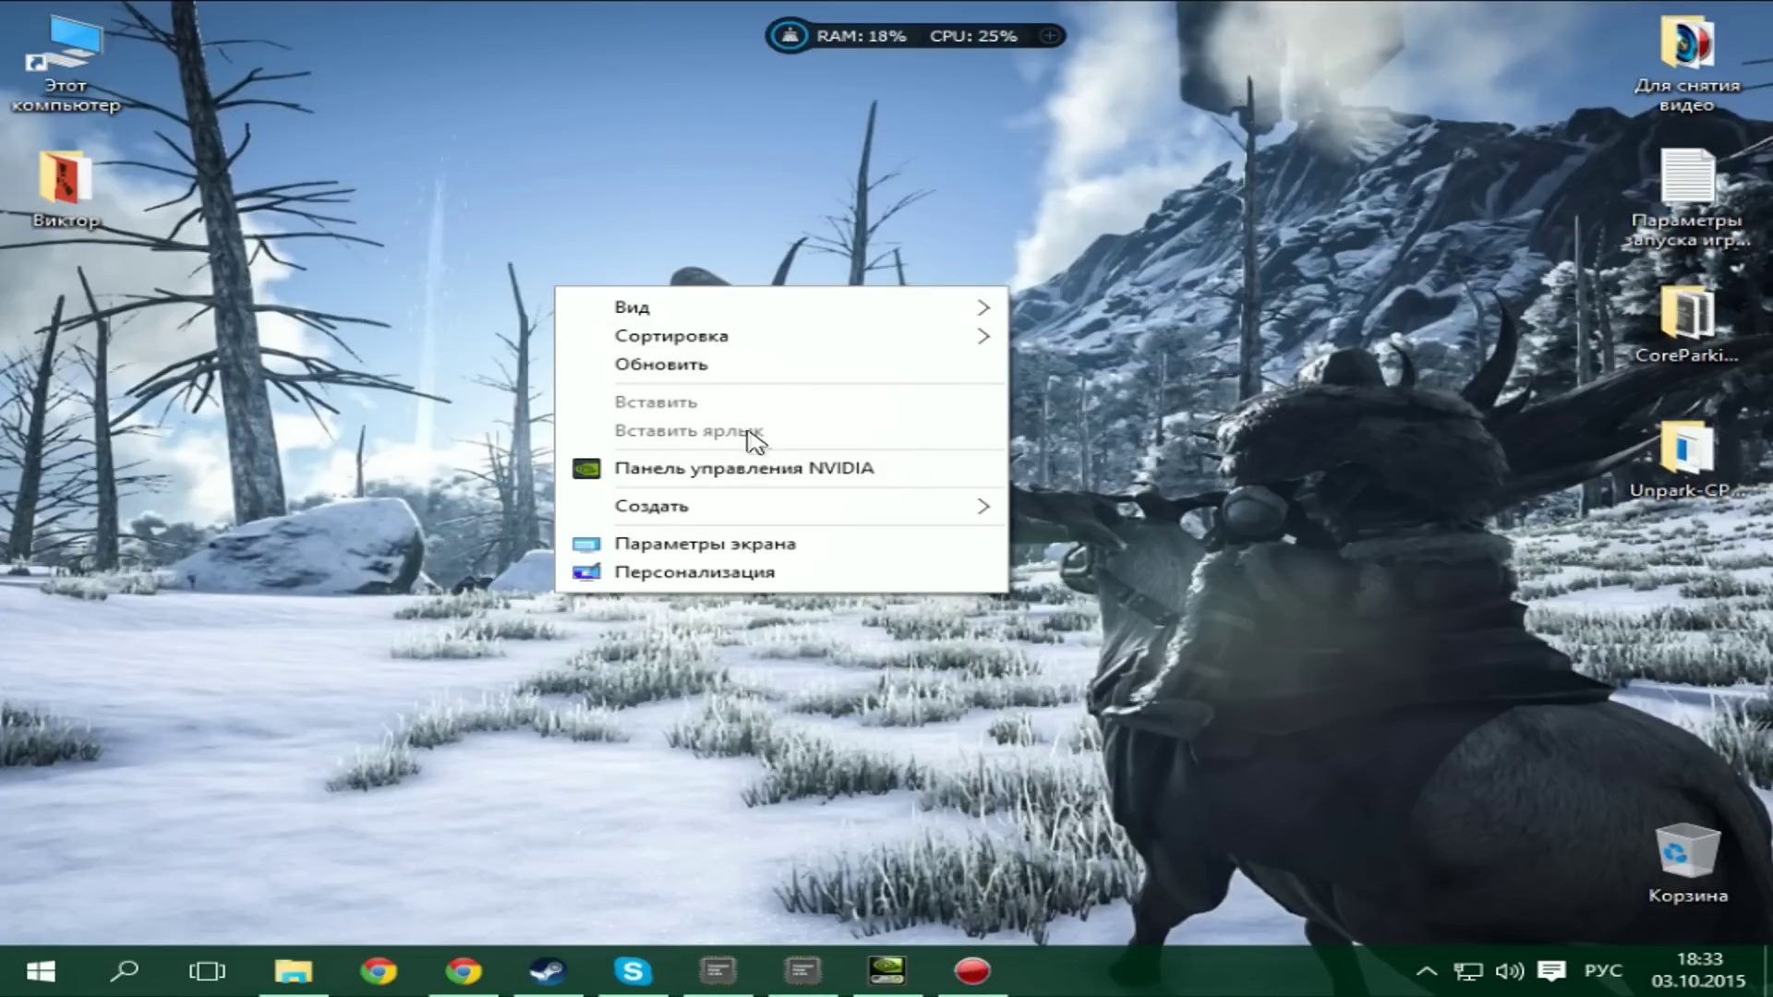
{"action": "left_click", "coordinate": [1128, 419]}
{"action": "right_click", "coordinate": [827, 279]}
{"action": "left_click", "coordinate": [947, 461]}
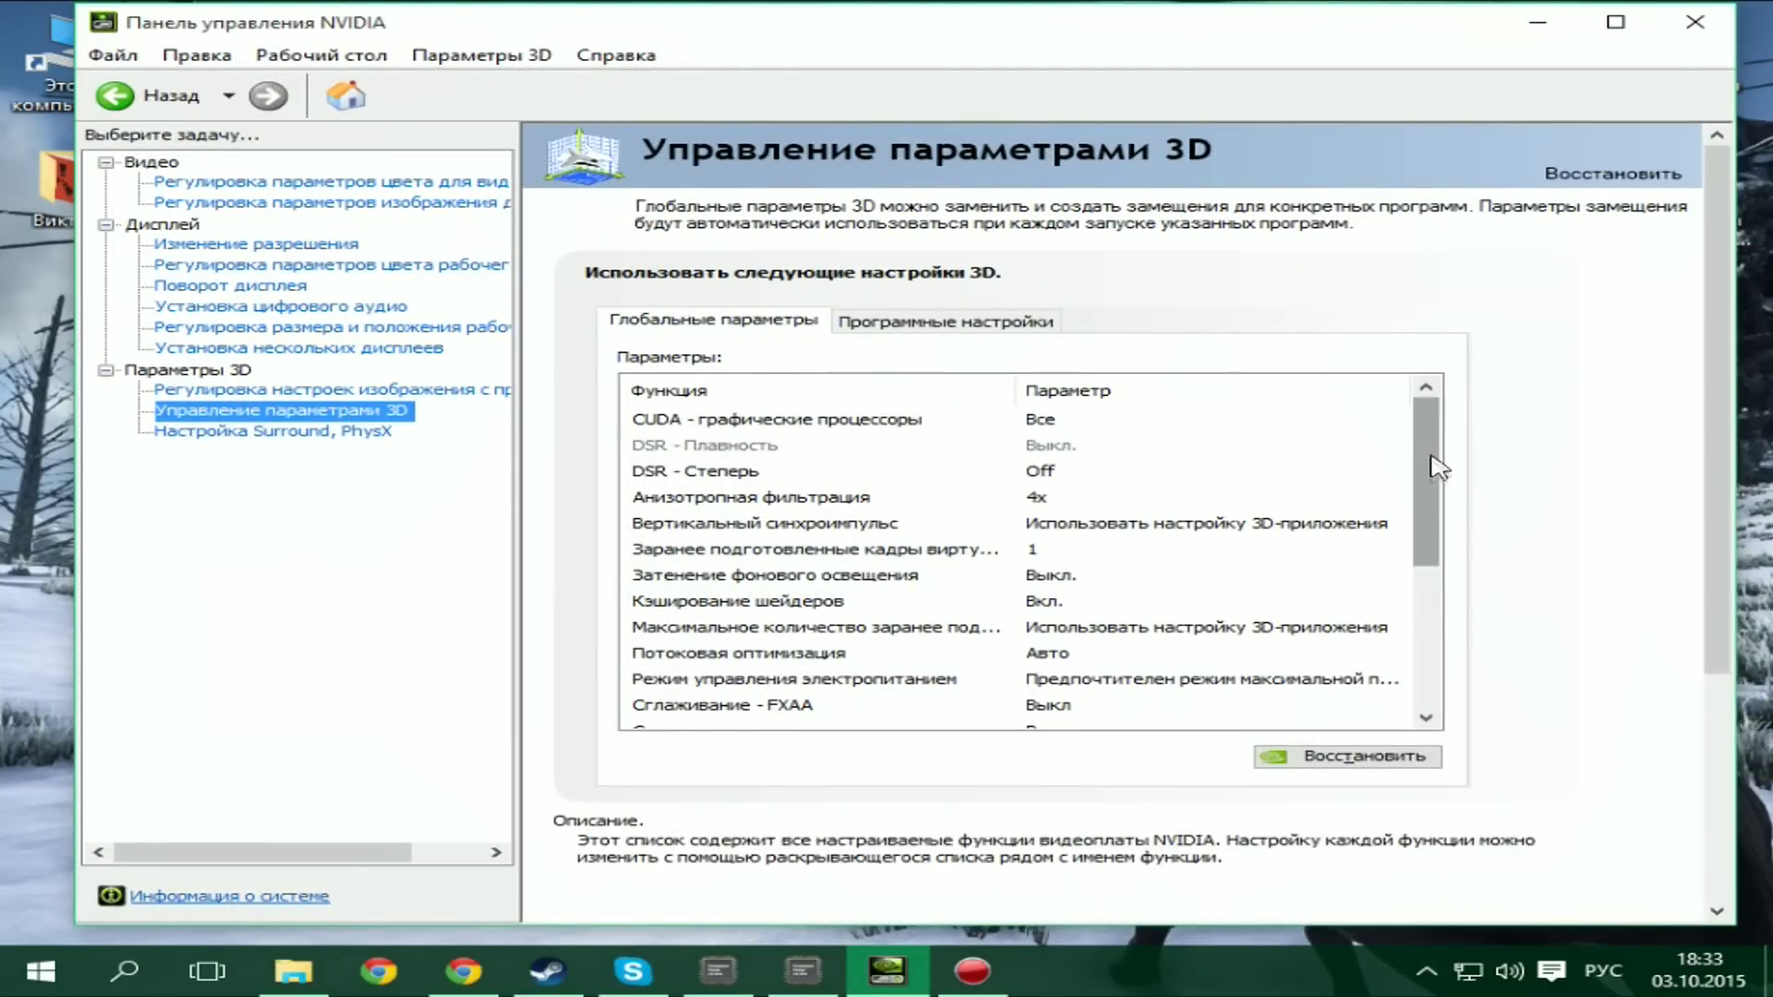
{"action": "scroll", "coordinate": [1432, 459], "scroll_direction": "down", "scroll_amount": 1}
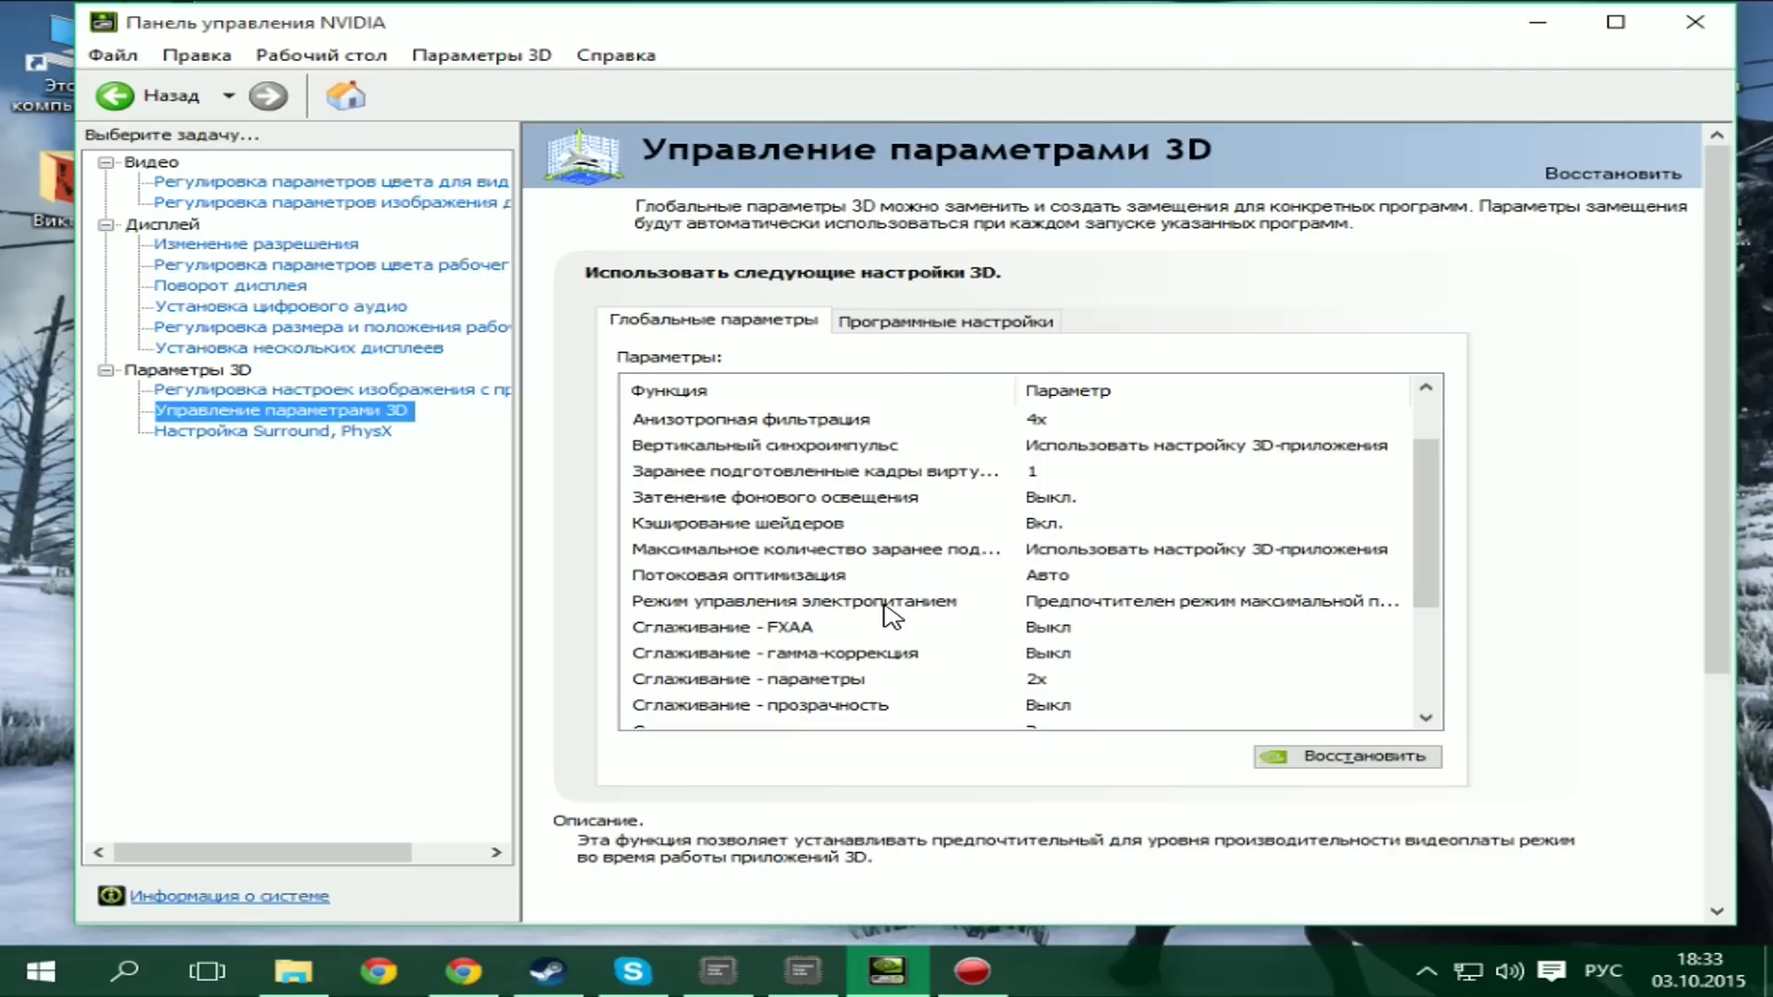
{"action": "left_click", "coordinate": [1114, 599]}
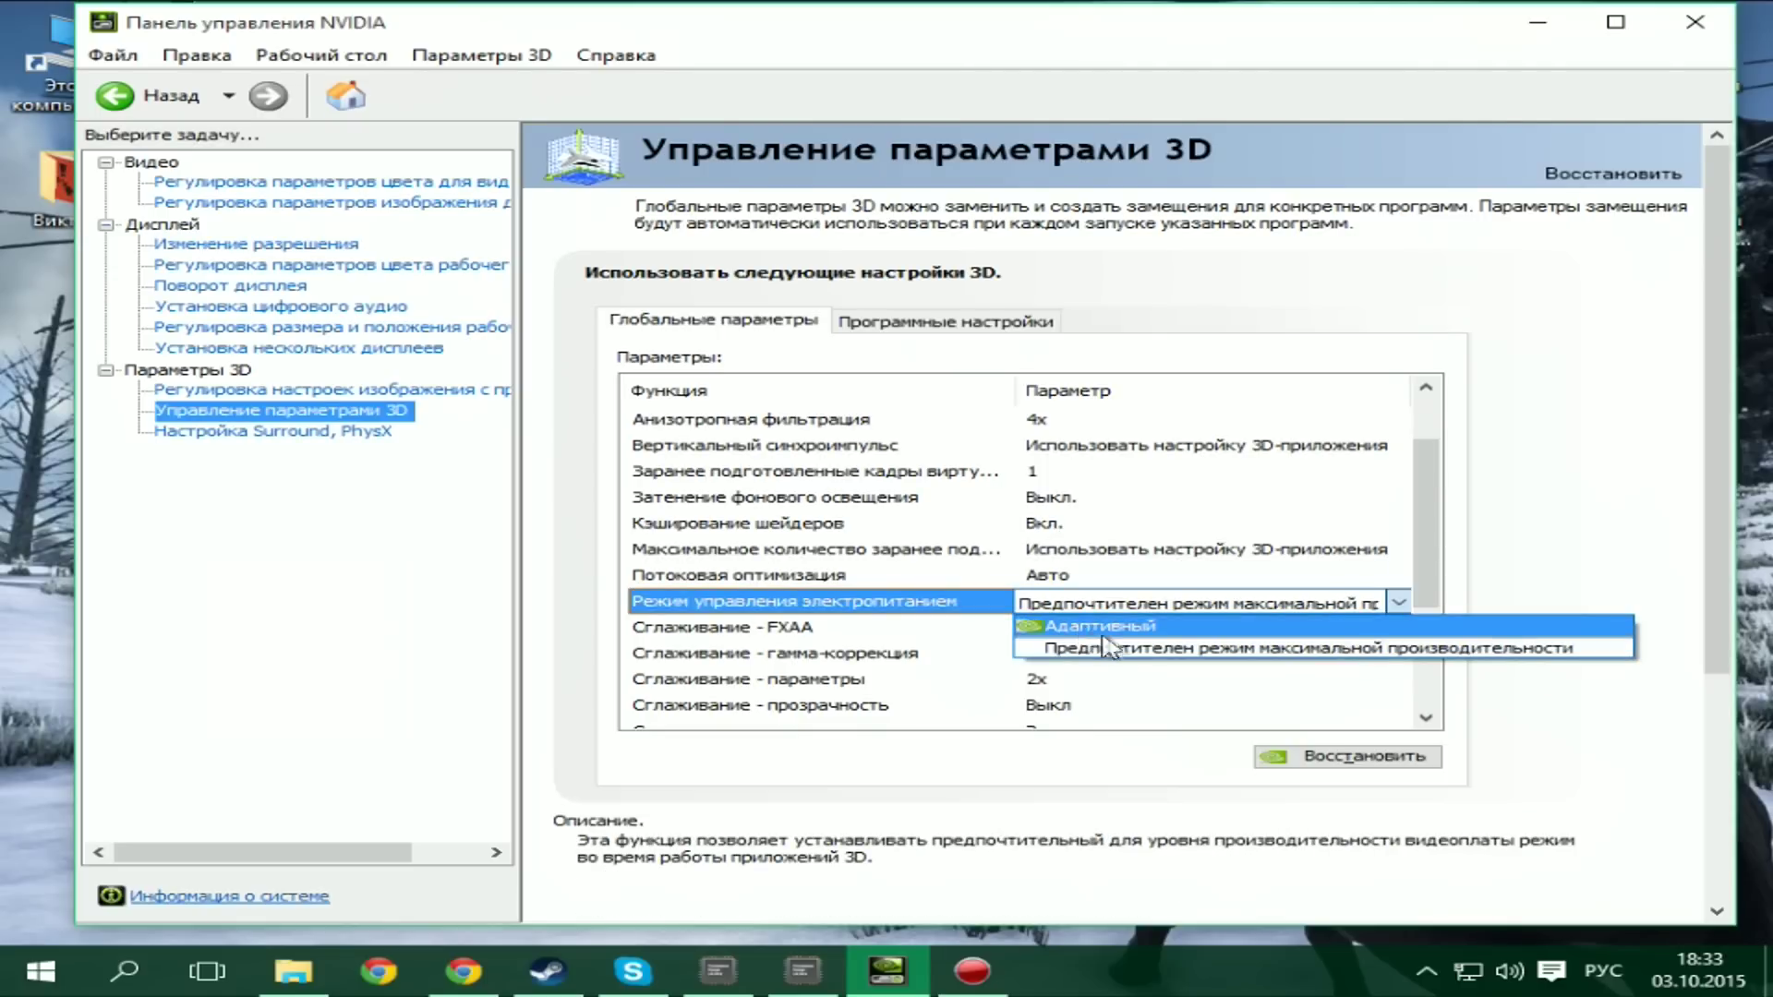
{"action": "left_click", "coordinate": [1060, 602]}
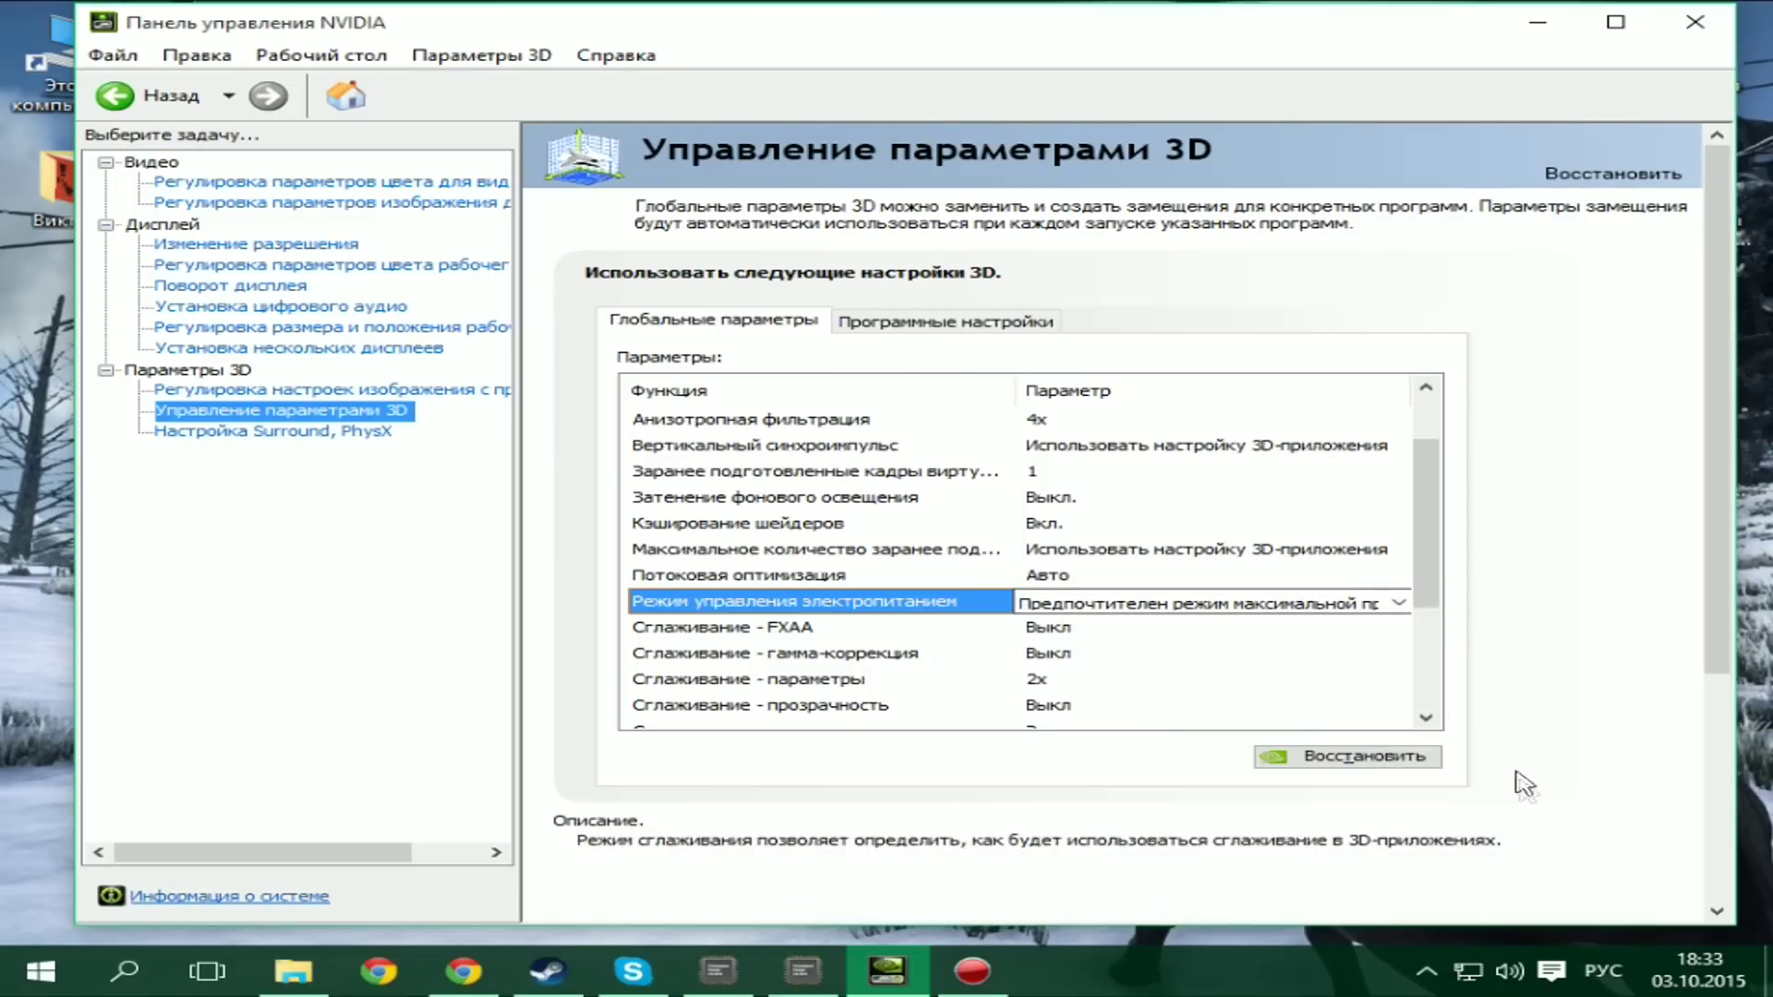
Step: View the available PhysX processor choices on the Surround, PhysX configuration page
{"action": "left_click", "coordinate": [285, 433]}
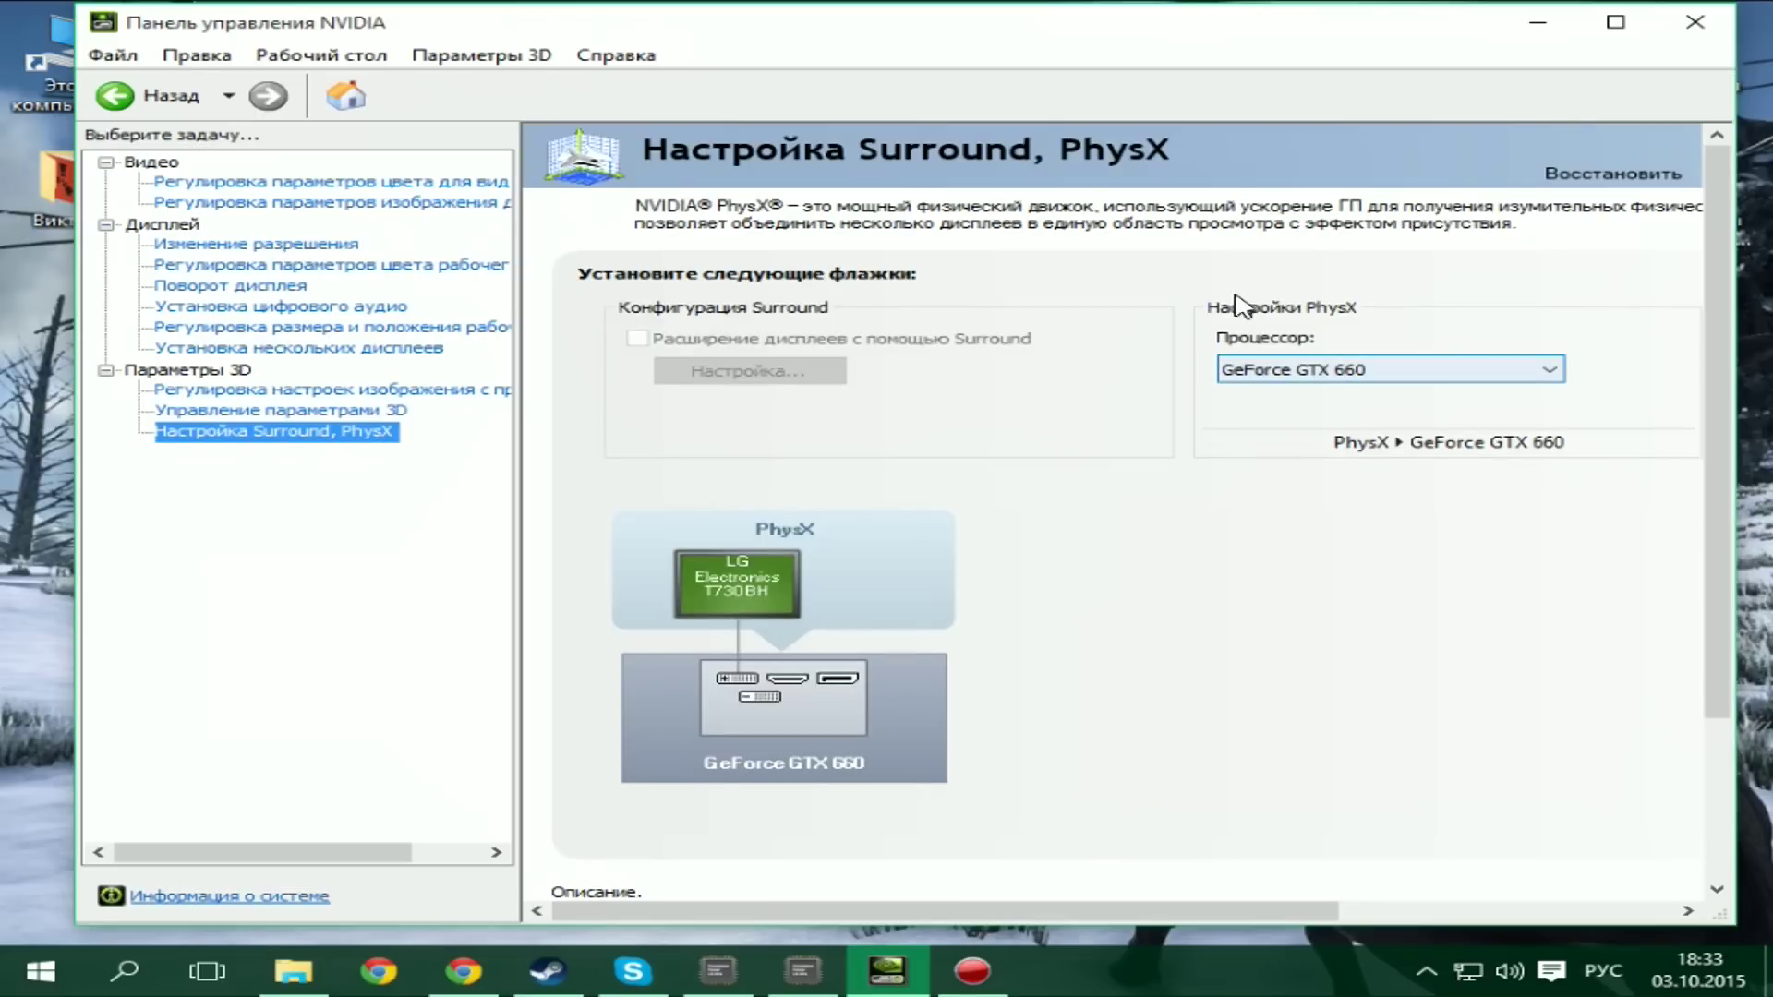
{"action": "left_click", "coordinate": [1394, 369]}
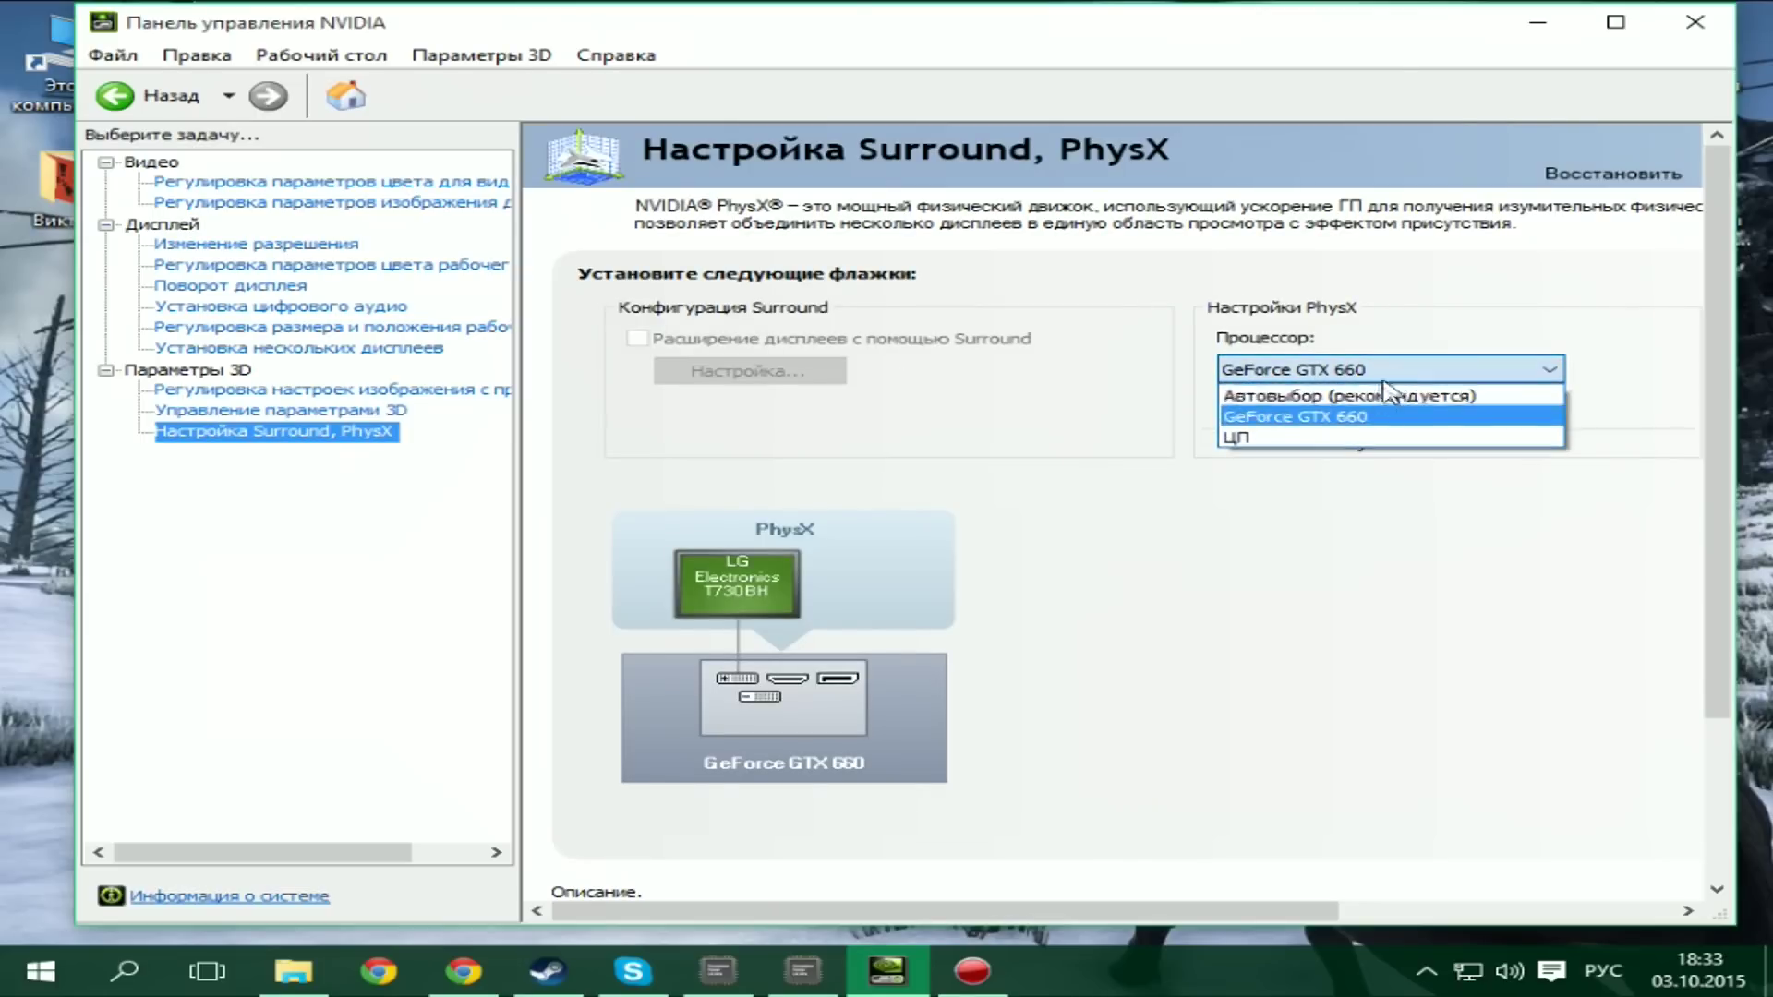
{"action": "left_click", "coordinate": [1440, 369]}
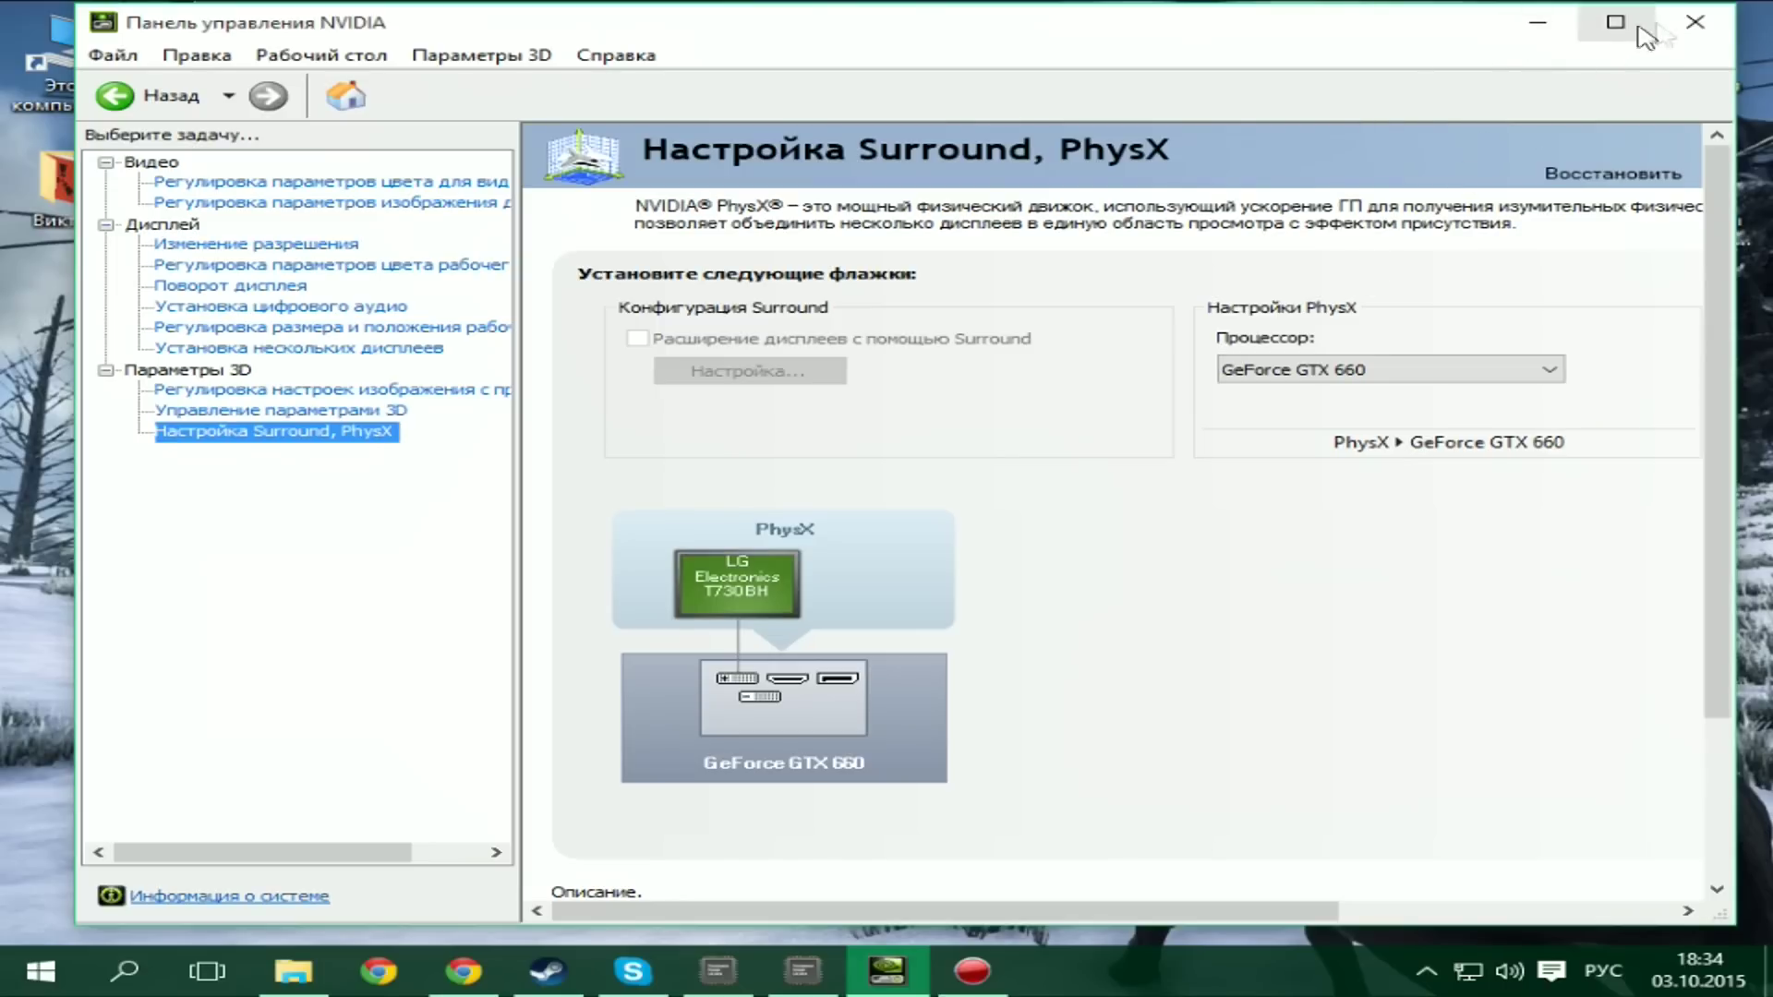
Step: Close the NVIDIA Control Panel and refresh the desktop
{"action": "left_click", "coordinate": [1695, 22]}
{"action": "right_click", "coordinate": [886, 135]}
{"action": "left_click", "coordinate": [986, 213]}
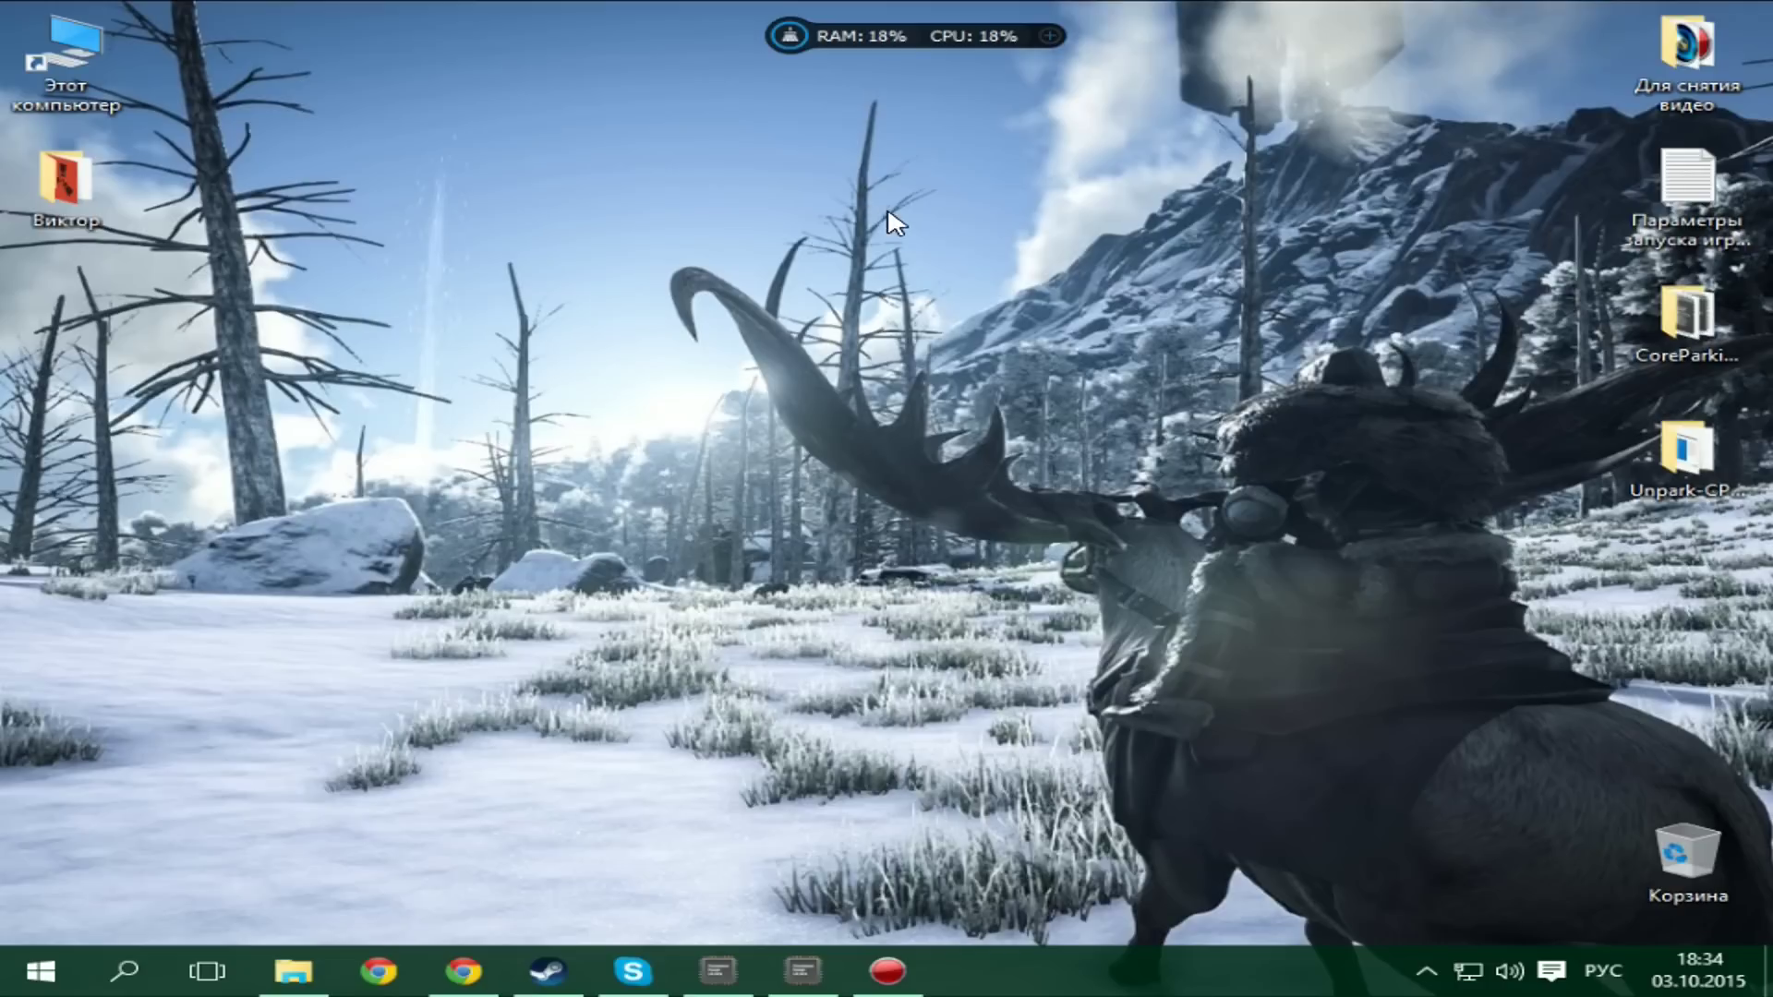
{"action": "right_click", "coordinate": [503, 245]}
{"action": "left_click", "coordinate": [600, 322]}
Step: Bring up Manage Parked CPU's V2 BETA and apply a minimum CPU speed of 100%
{"action": "left_click", "coordinate": [718, 972]}
{"action": "left_click_drag", "start_coordinate": [459, 119], "coordinate": [725, 275]}
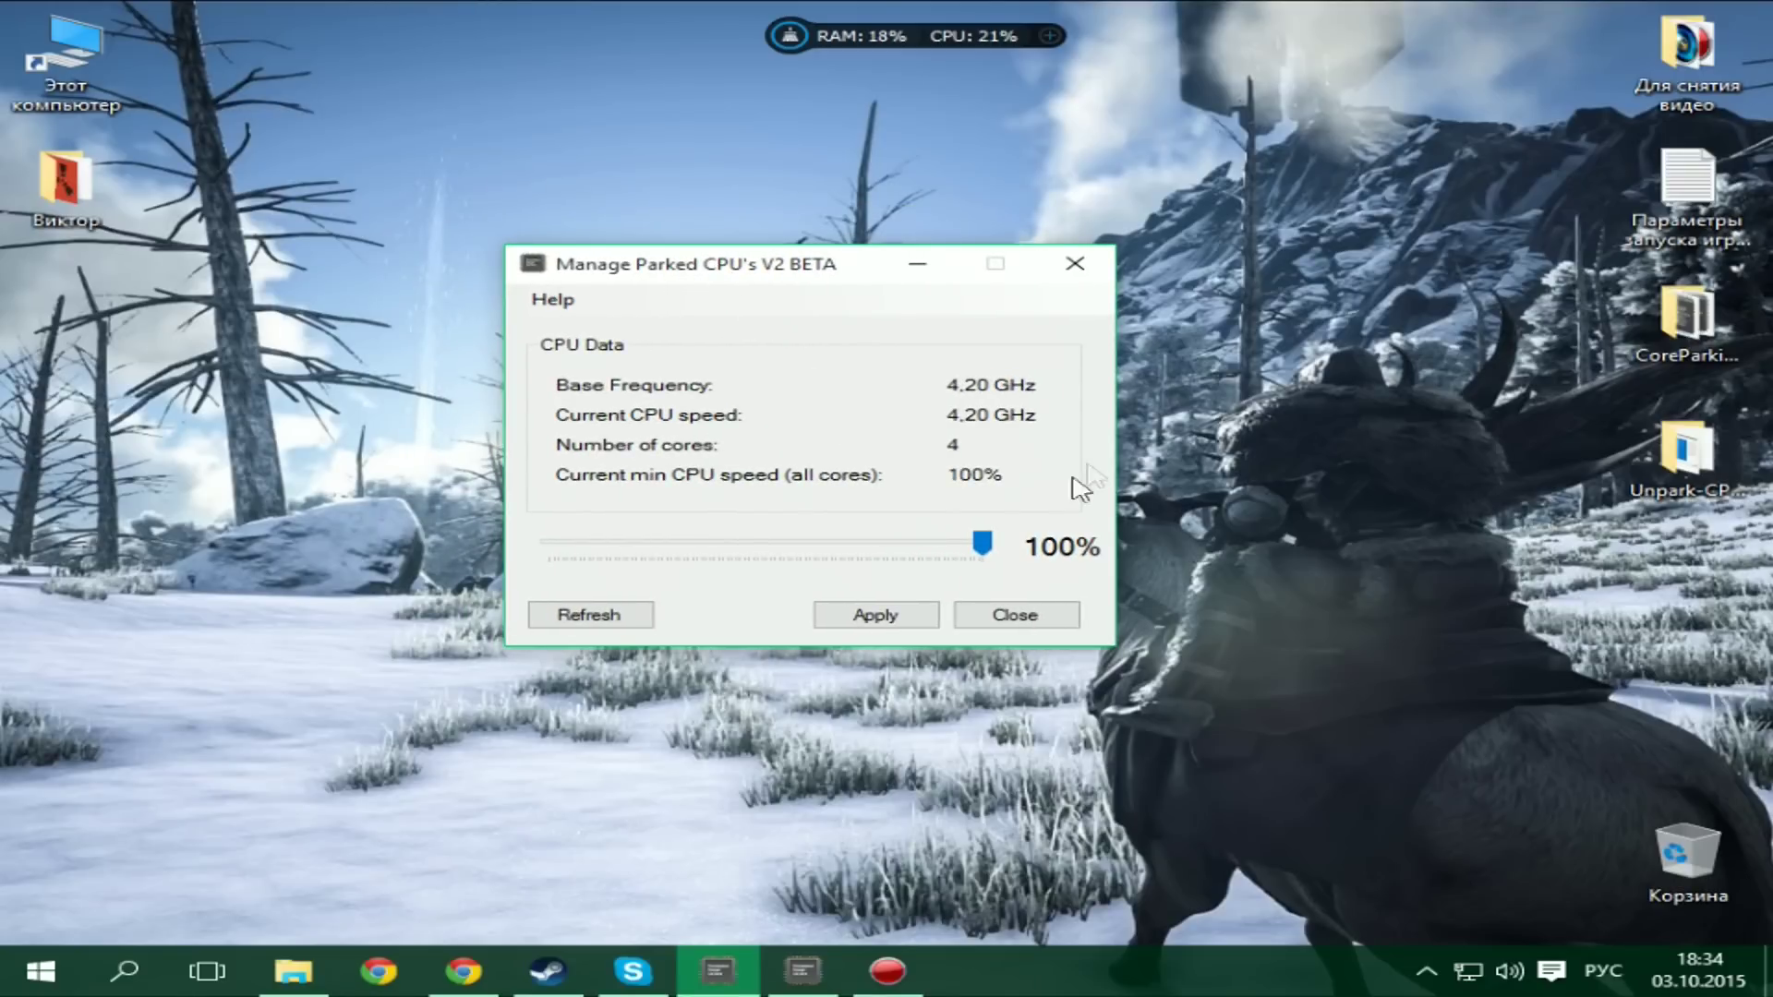
{"action": "right_click", "coordinate": [1287, 285]}
{"action": "left_click", "coordinate": [1376, 366]}
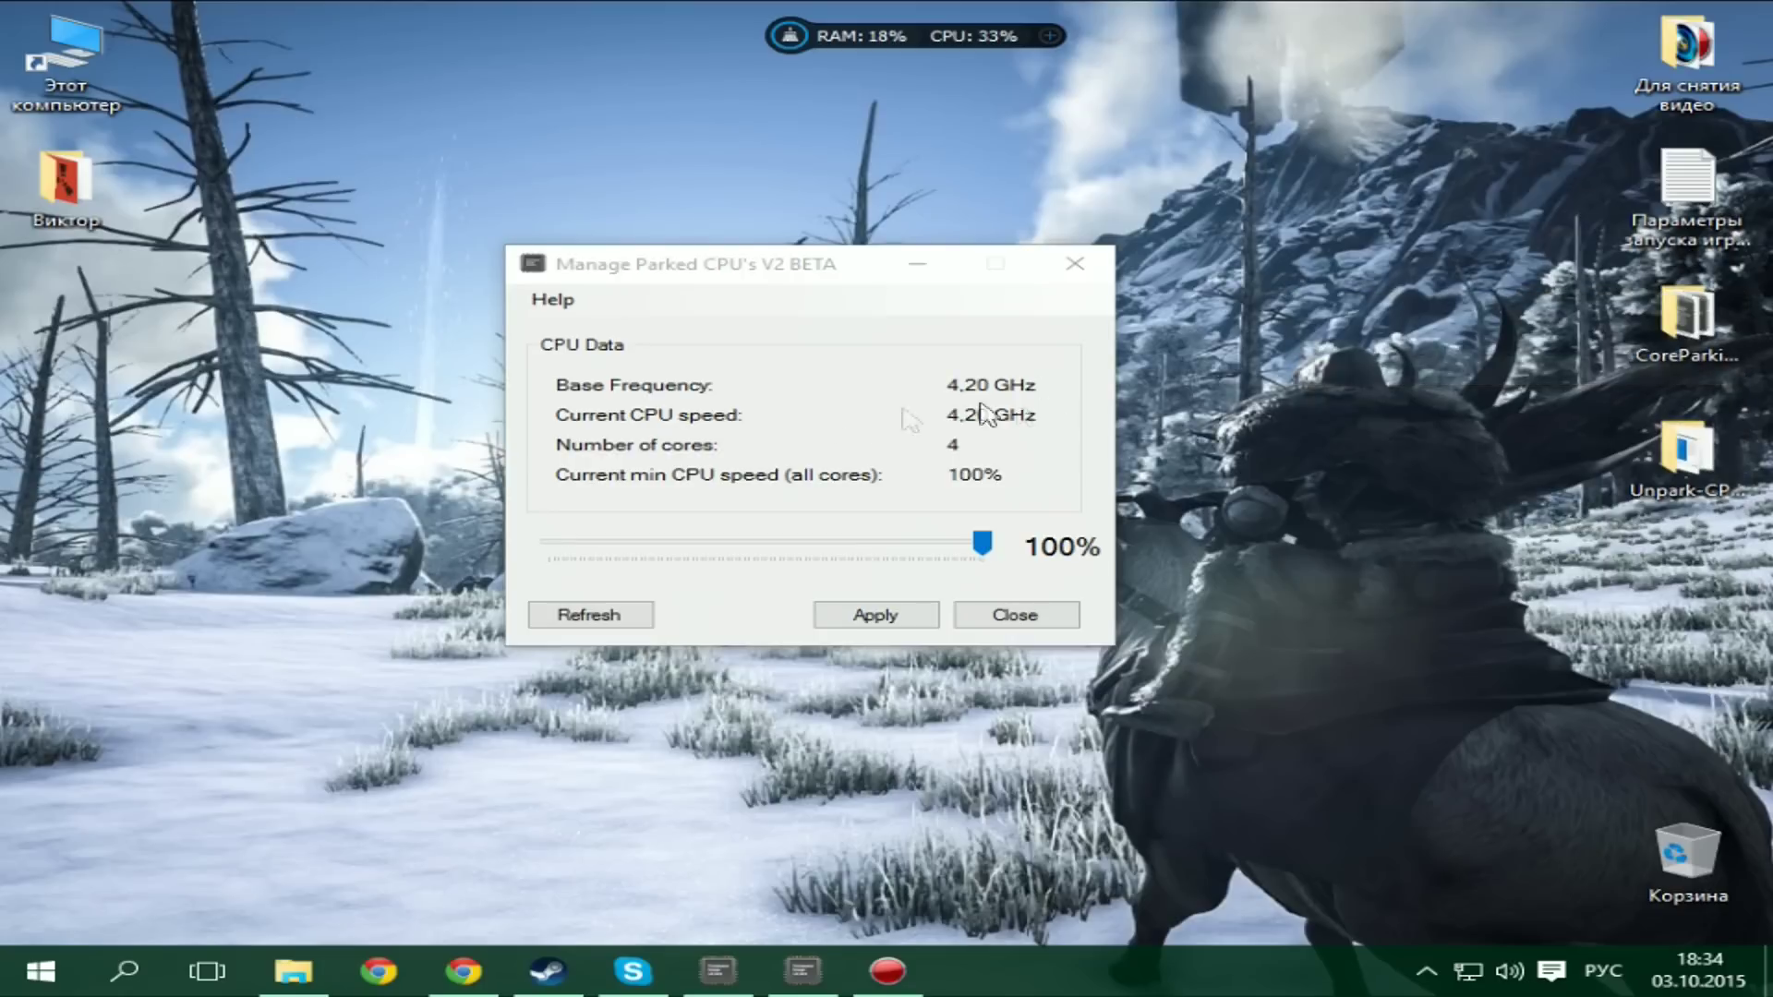
{"action": "left_click_drag", "start_coordinate": [984, 546], "coordinate": [1068, 407]}
{"action": "left_click", "coordinate": [831, 619]}
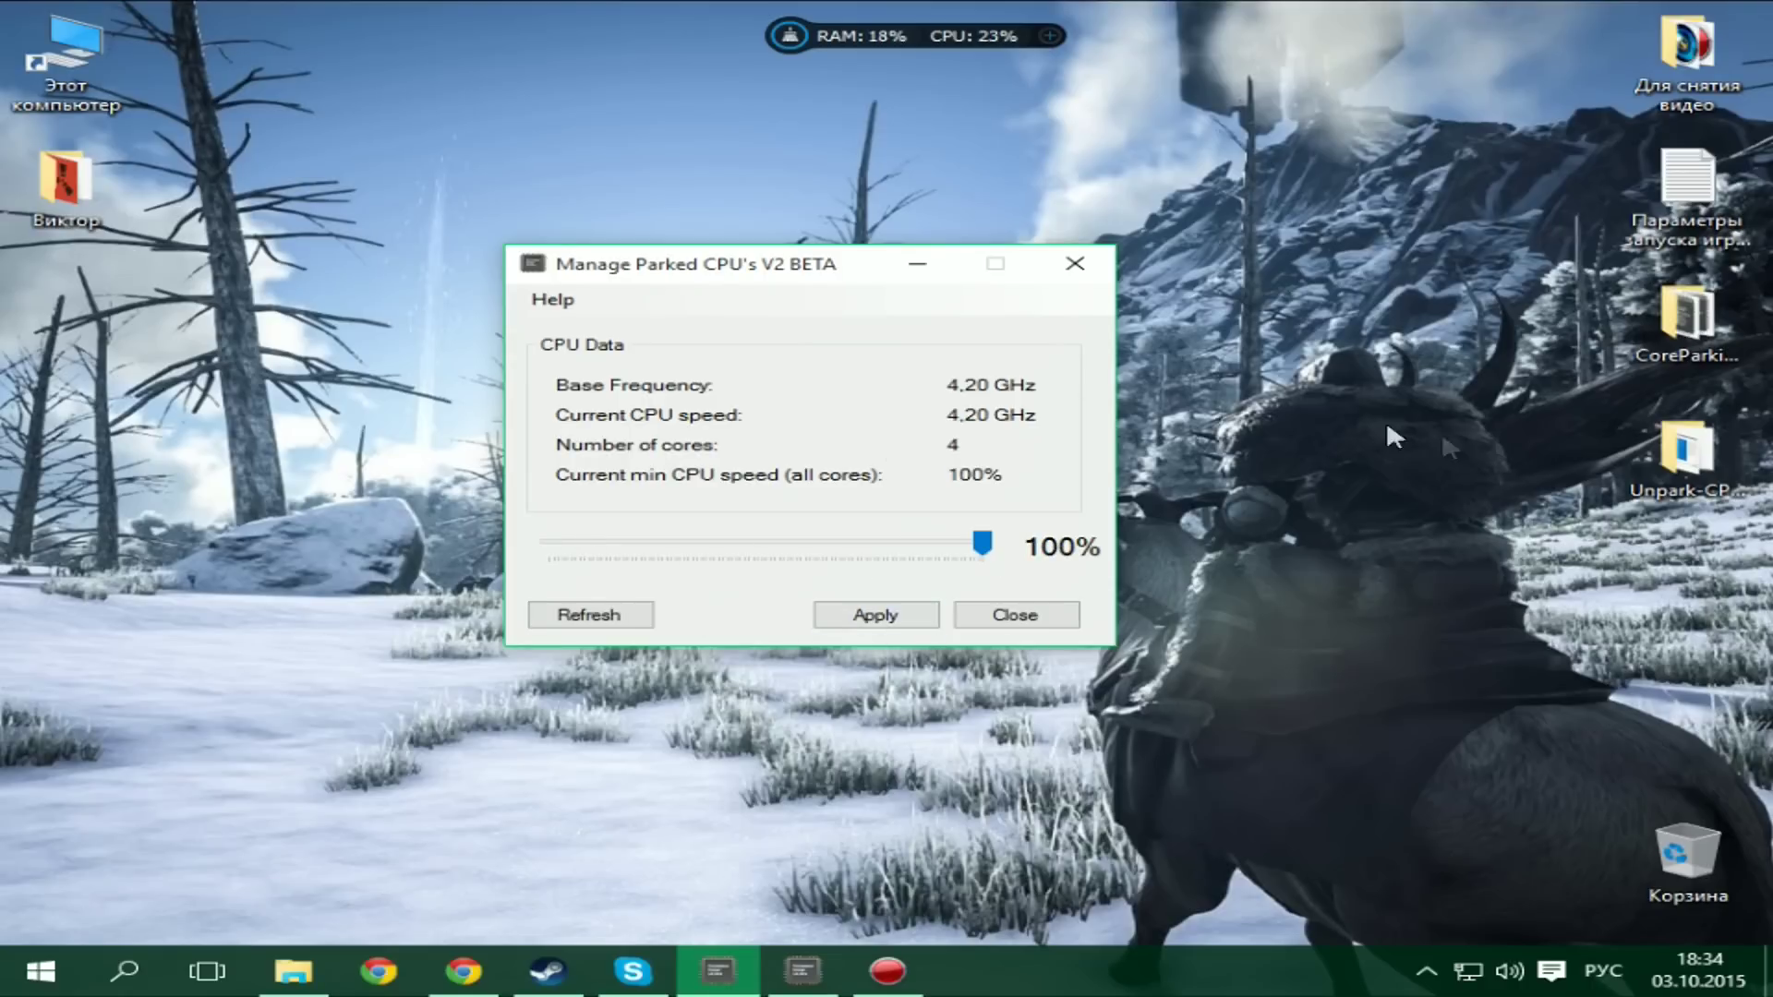
Step: Look at the CoreParkingManager and CoreParkingManager45 applications in their desktop folder, and clear away the folder and the V2 BETA window
{"action": "double_click", "coordinate": [1703, 337]}
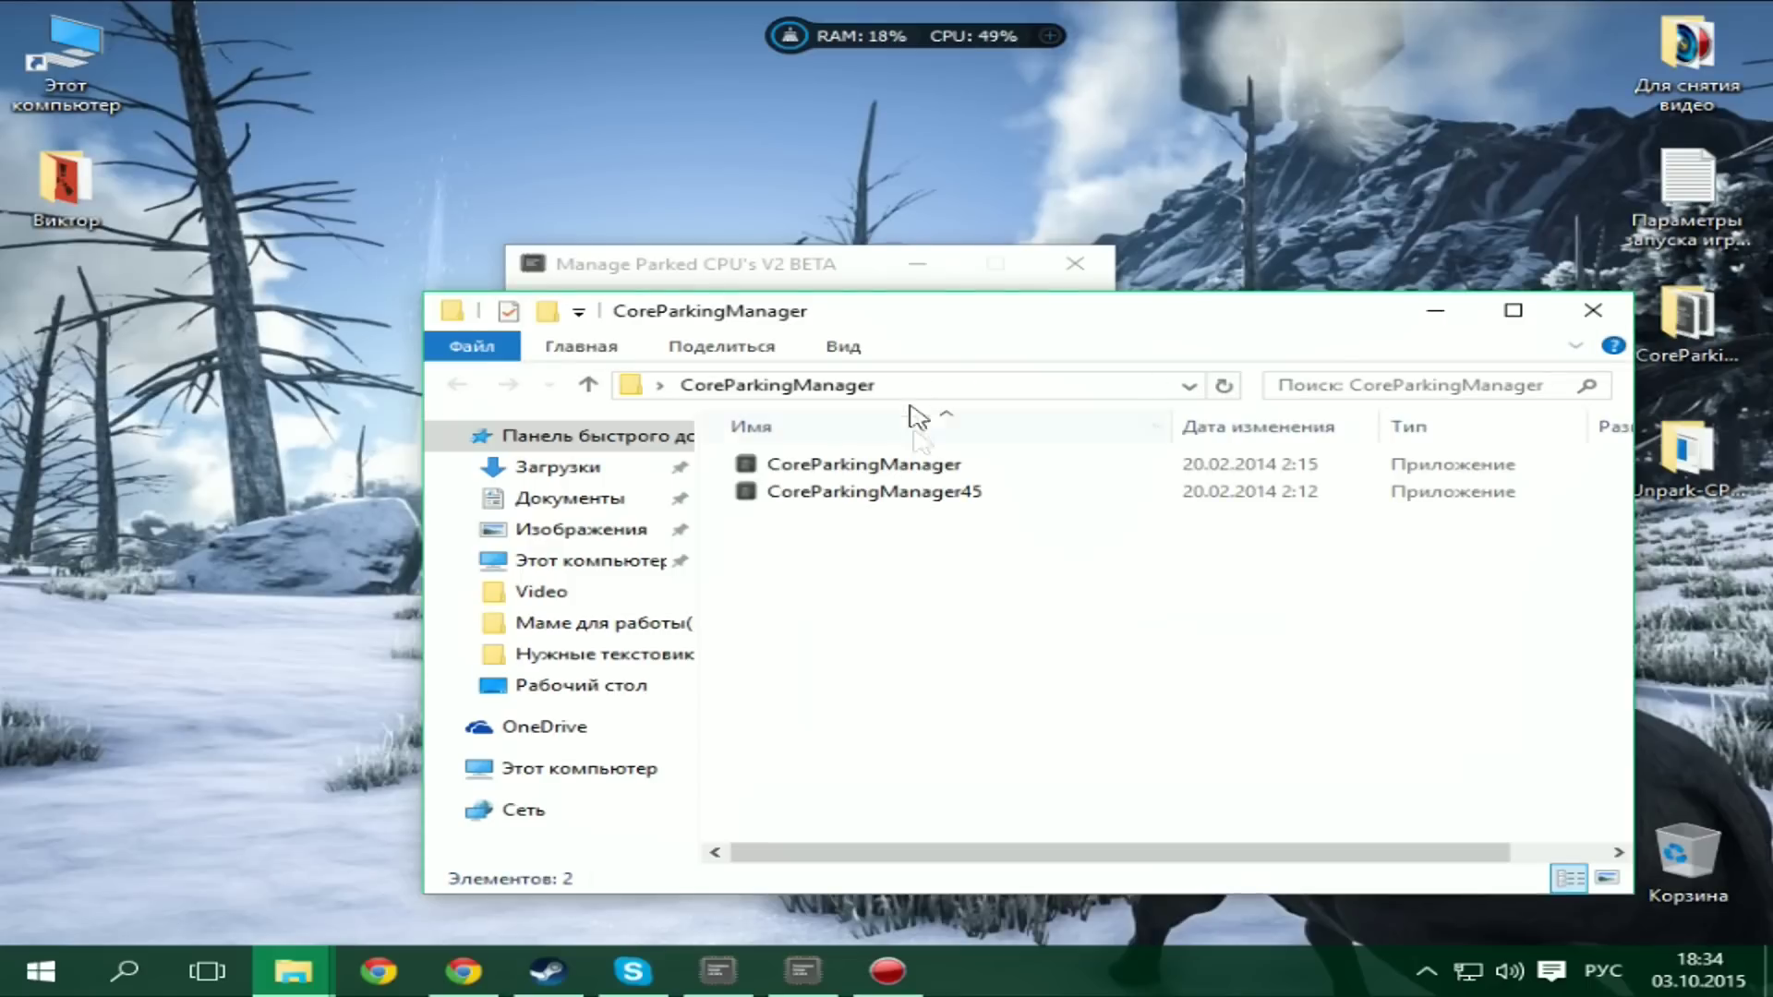
{"action": "left_click", "coordinate": [875, 492]}
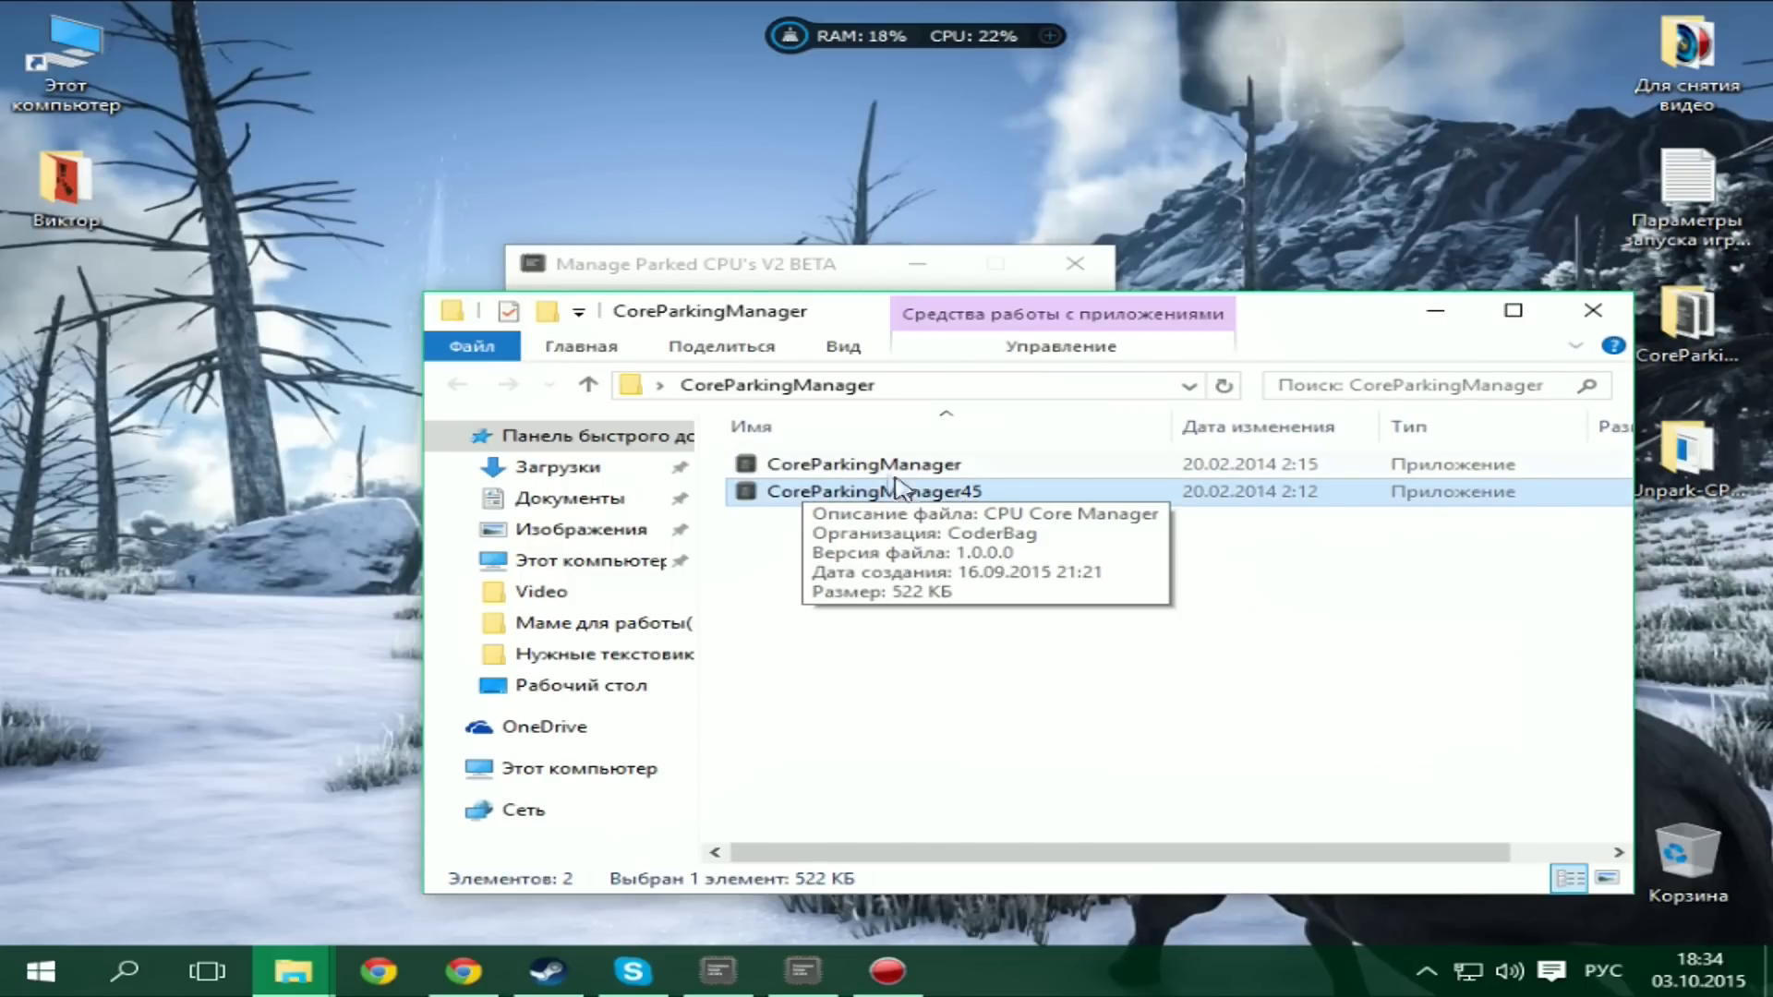
{"action": "left_click", "coordinate": [873, 465]}
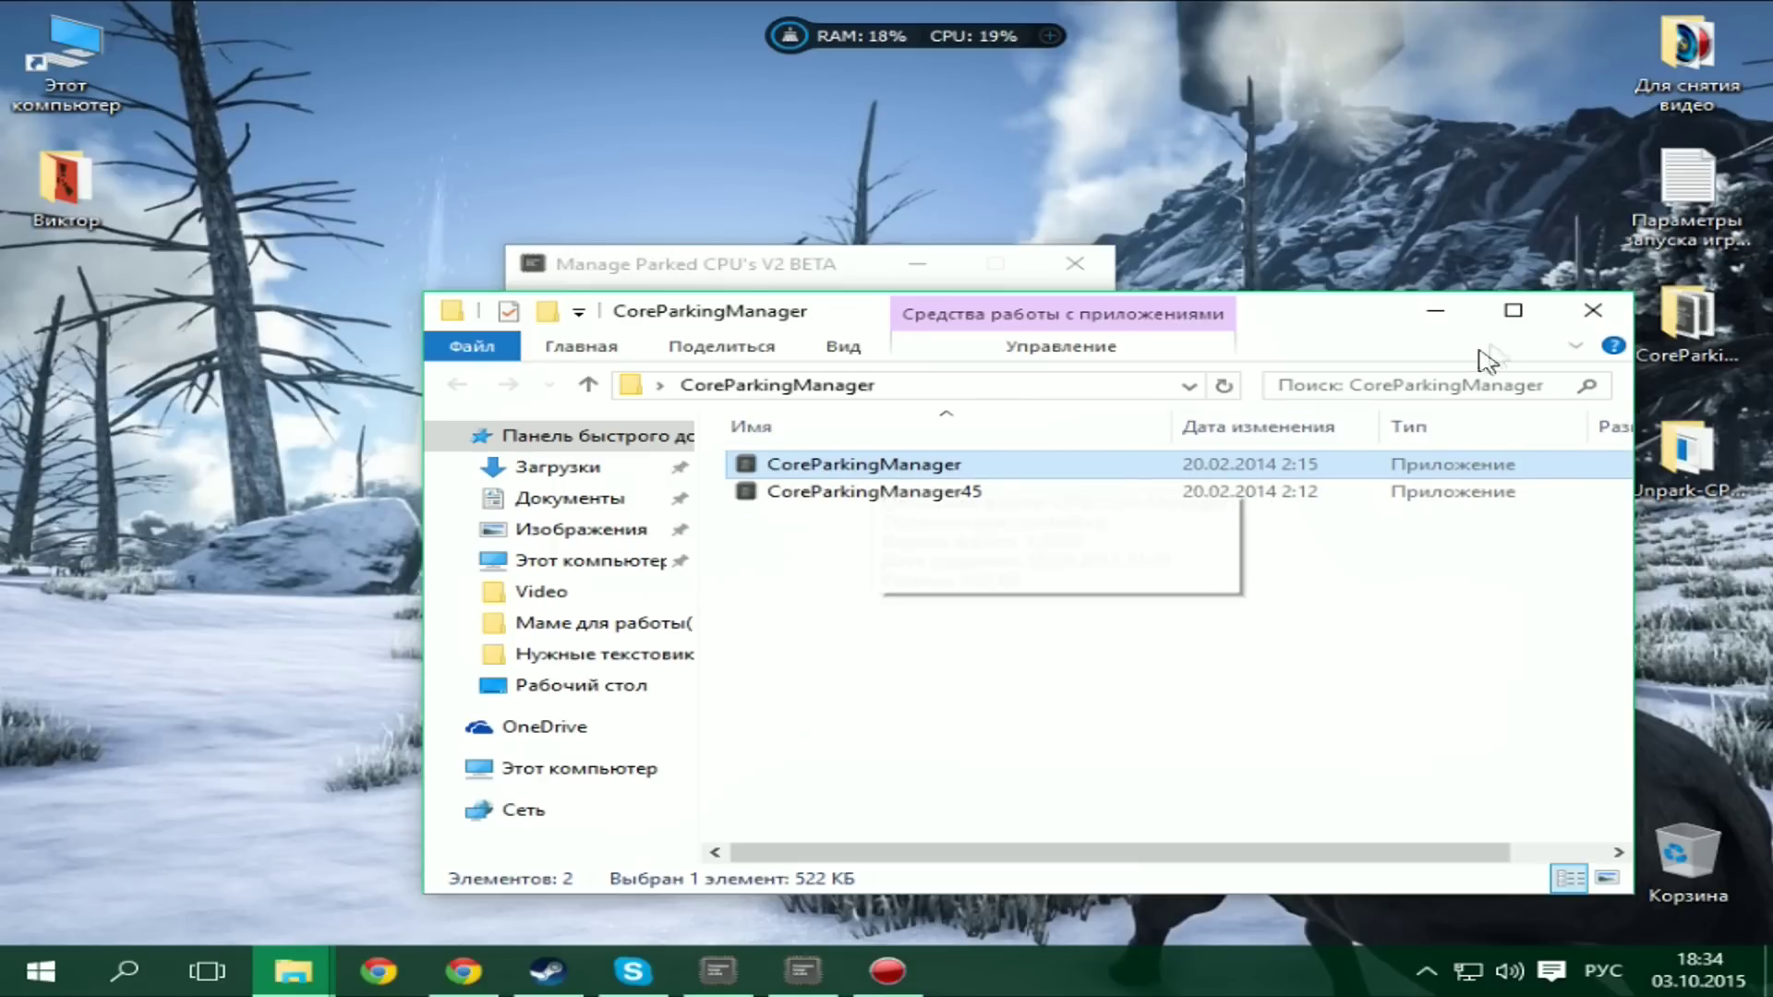
{"action": "left_click", "coordinate": [1586, 310]}
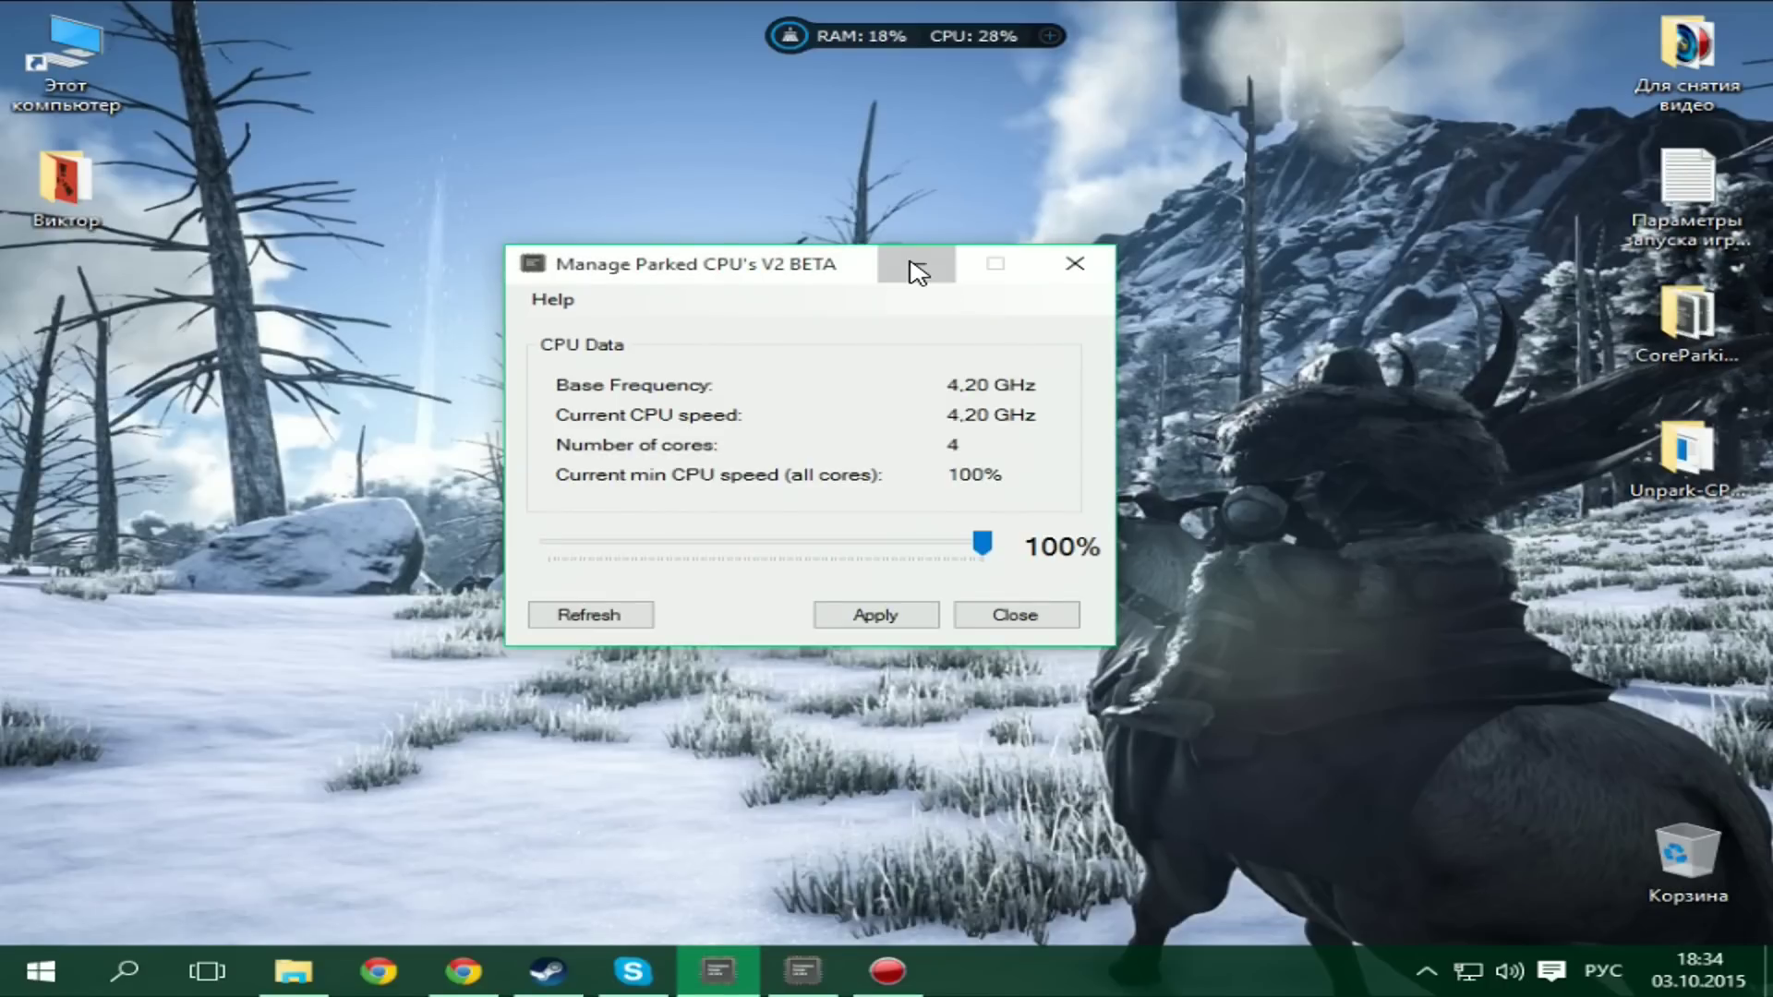
{"action": "left_click", "coordinate": [909, 270]}
Step: View the Manage Parked CPU's window and its Unpark-CPU-App desktop folder, and close both
{"action": "left_click", "coordinate": [796, 967]}
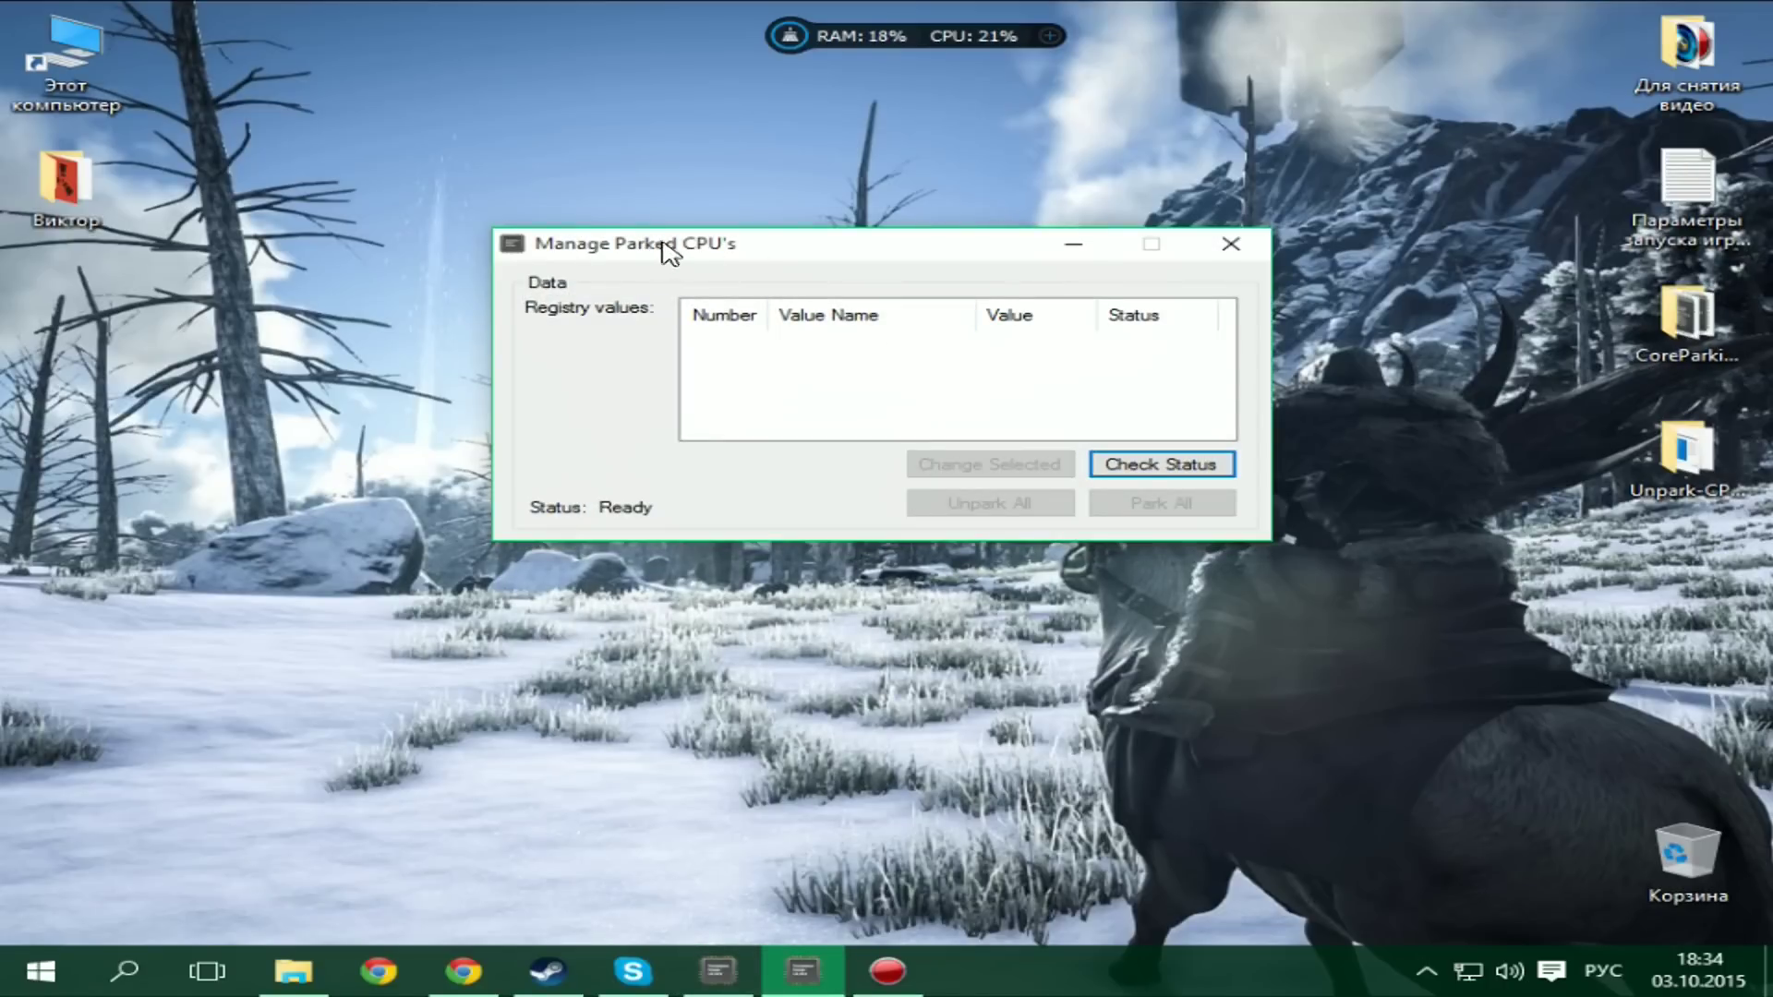
{"action": "double_click", "coordinate": [1714, 469]}
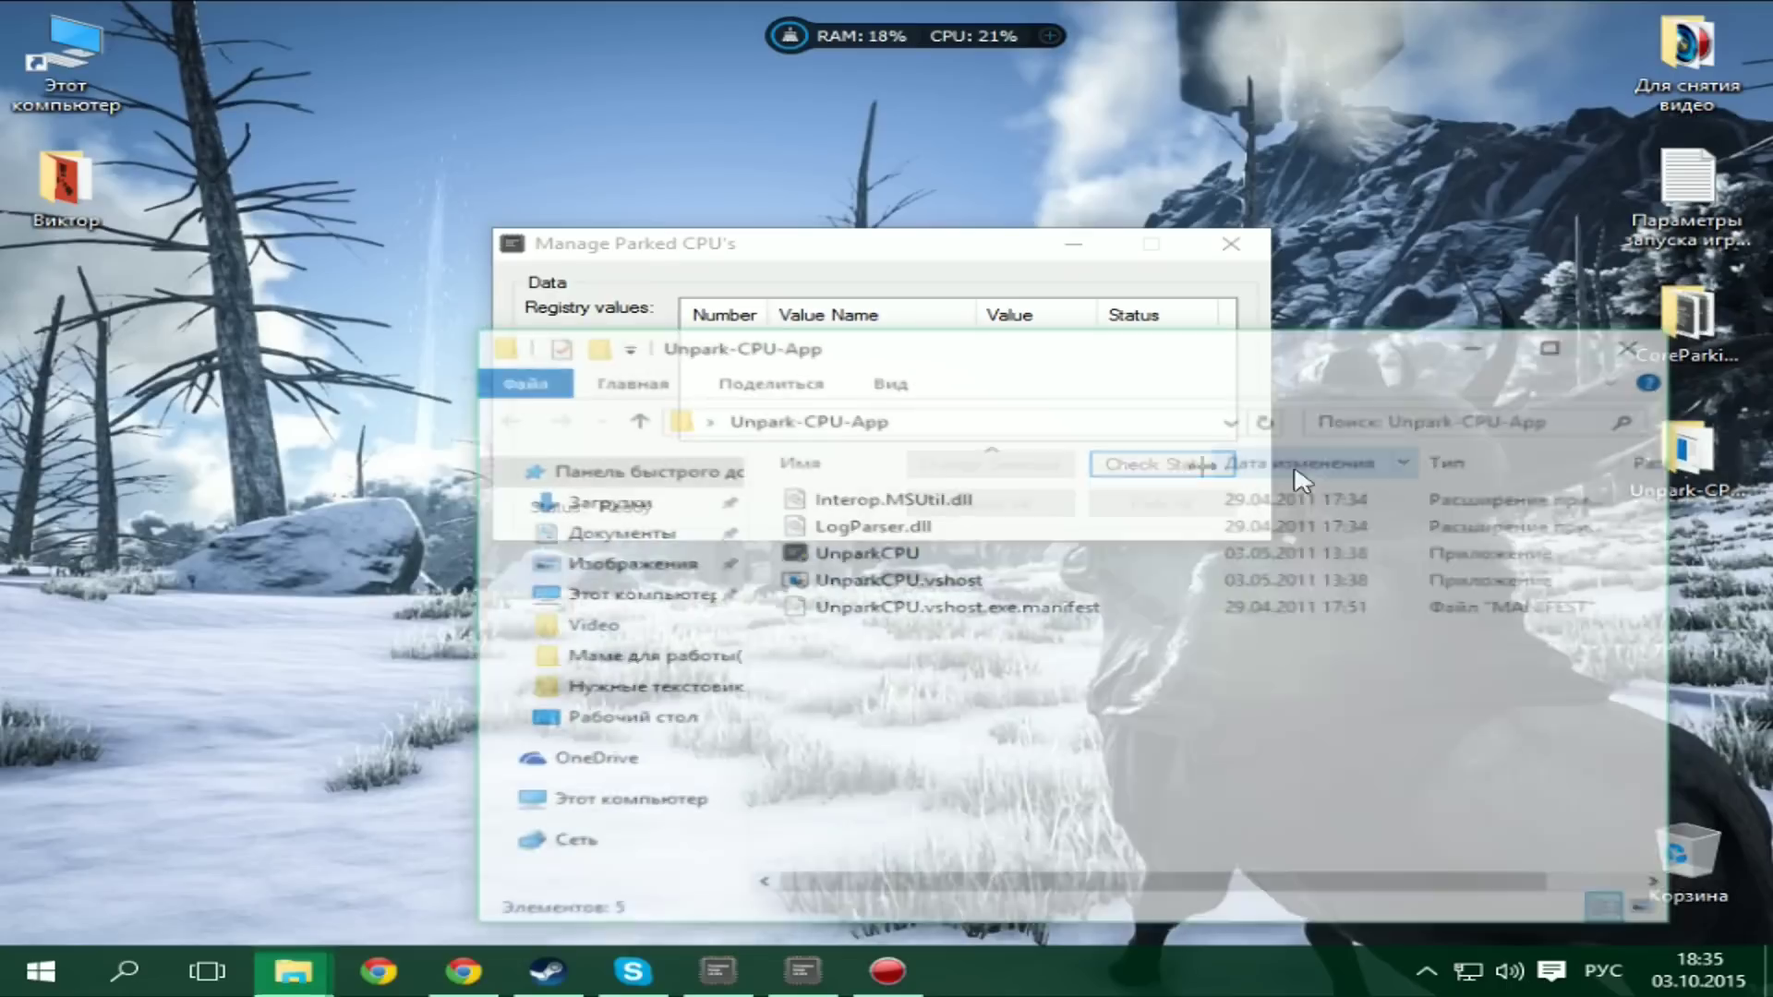
{"action": "left_click", "coordinate": [1637, 346]}
{"action": "right_click", "coordinate": [1318, 384]}
{"action": "left_click", "coordinate": [1385, 463]}
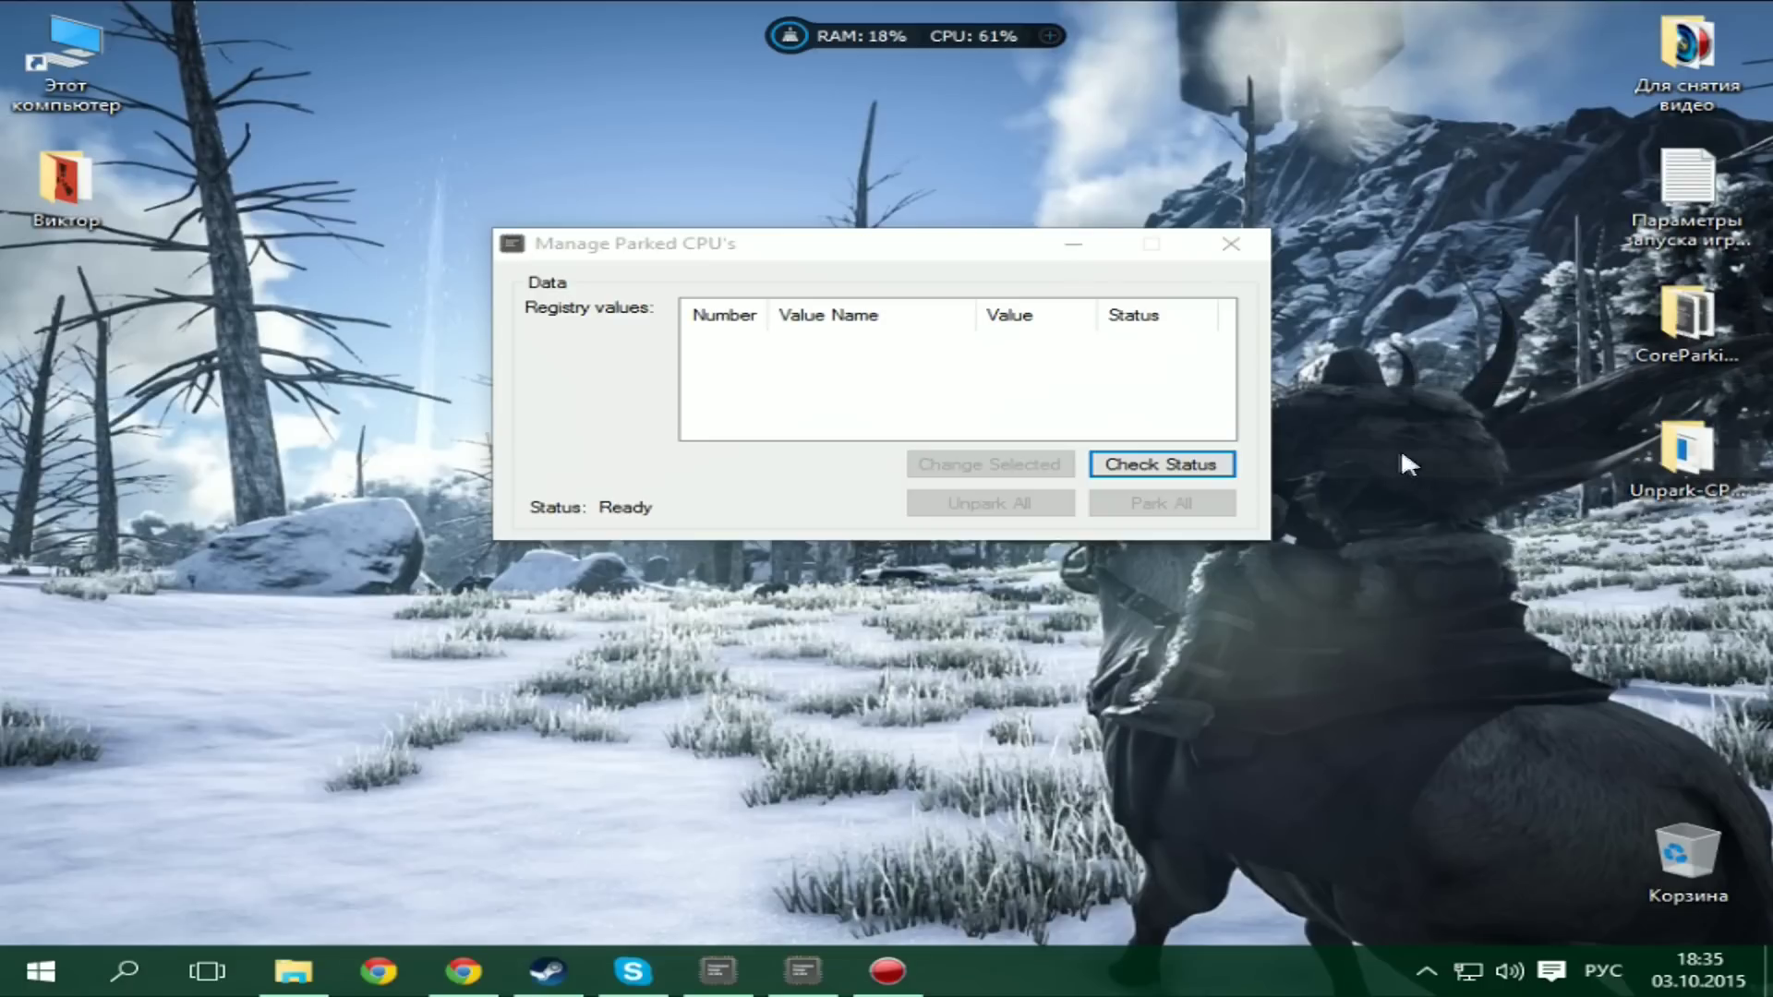
{"action": "left_click_drag", "start_coordinate": [842, 245], "coordinate": [826, 248]}
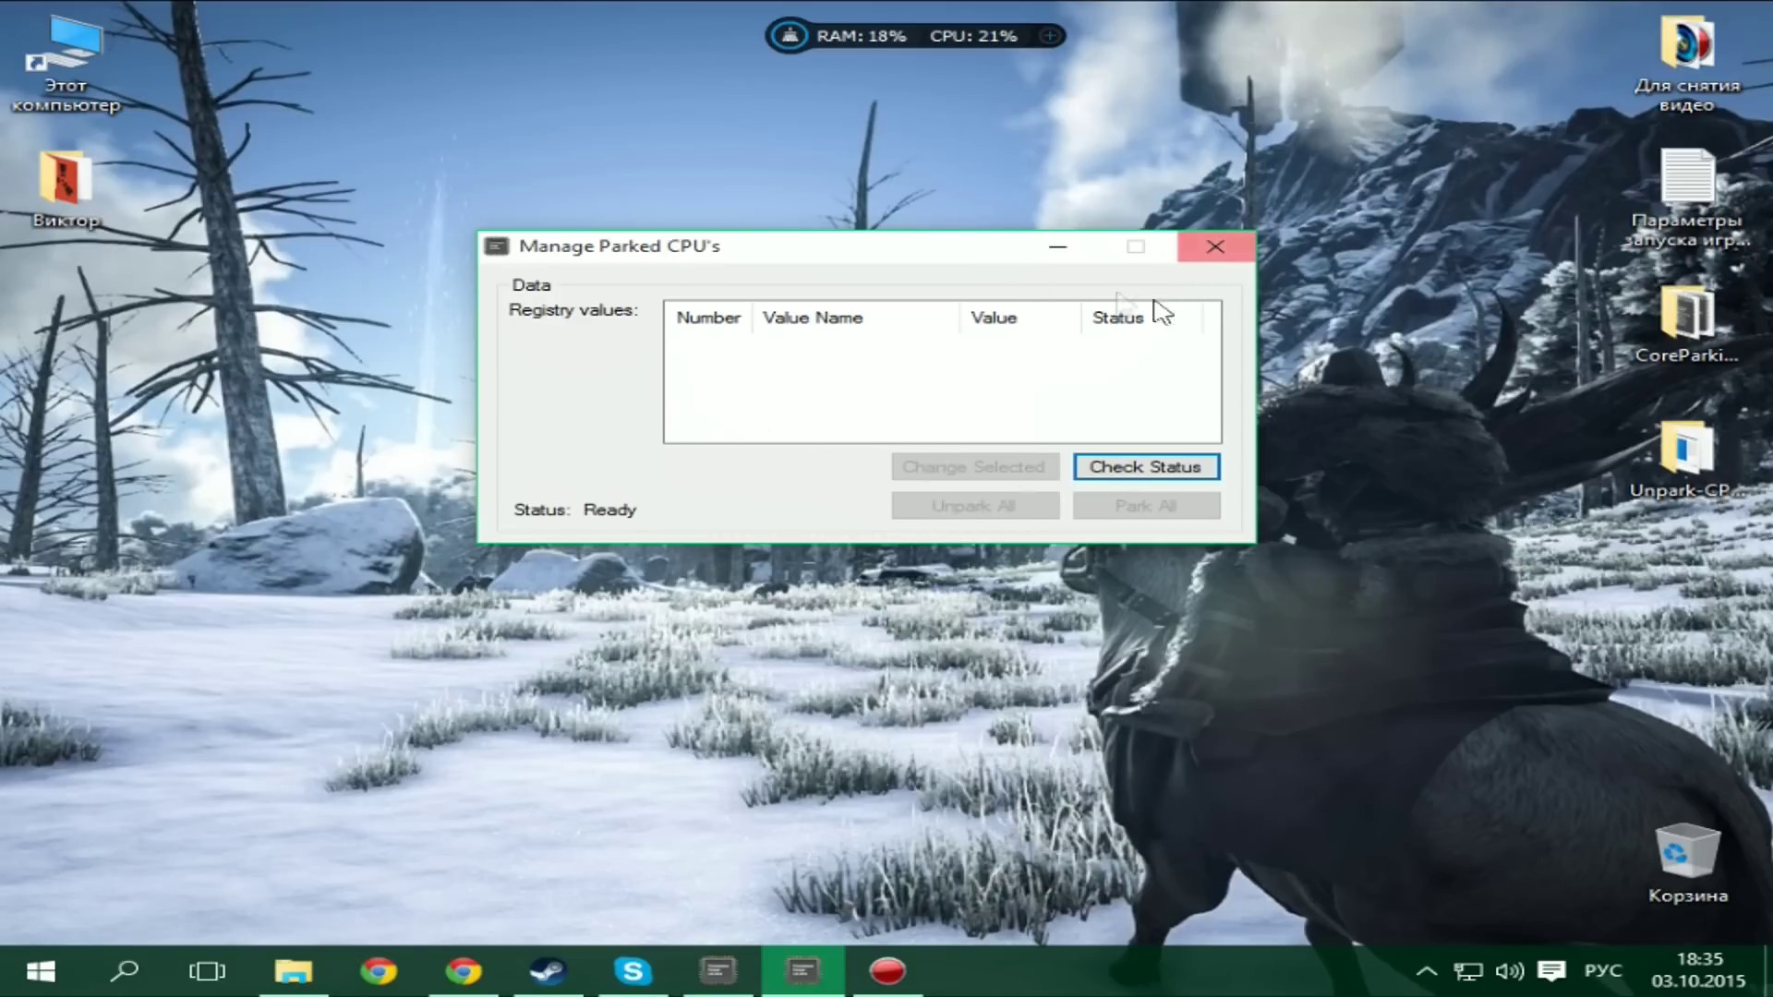
{"action": "left_click", "coordinate": [1216, 247]}
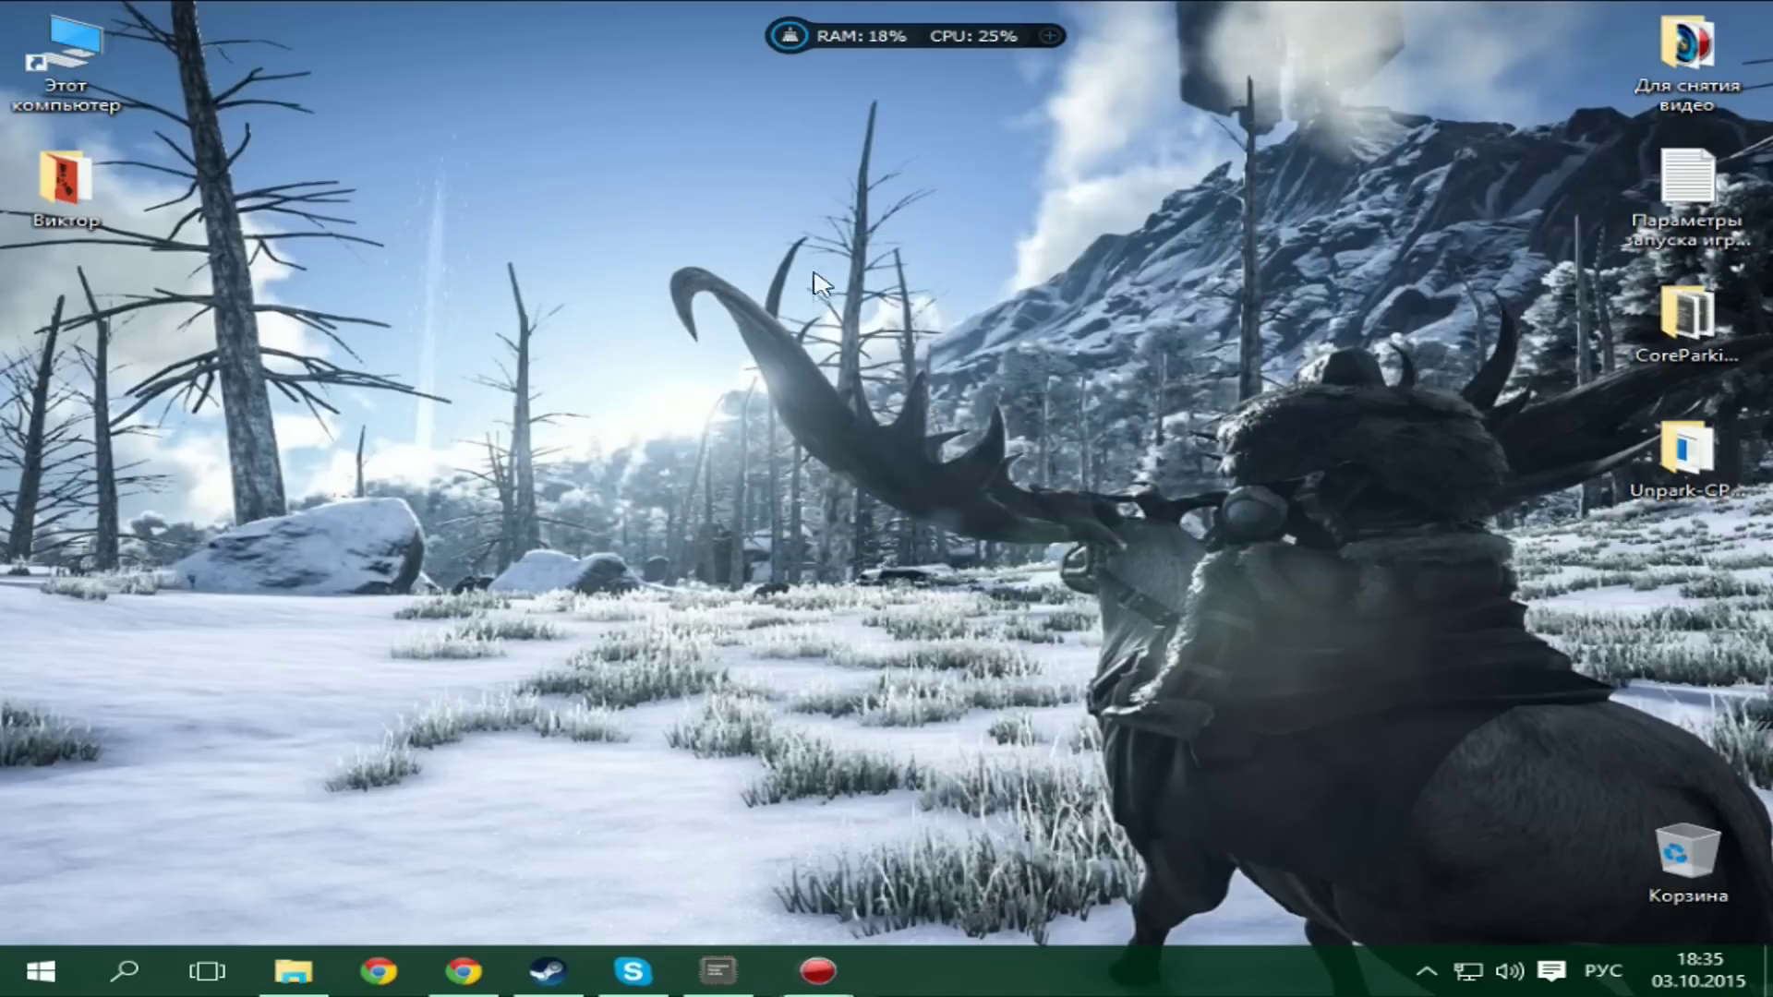
Step: Restore and close Manage Parked CPU's V2 BETA, and refresh the desktop
{"action": "left_click", "coordinate": [720, 971]}
{"action": "left_click", "coordinate": [1082, 251]}
{"action": "right_click", "coordinate": [687, 276]}
{"action": "left_click", "coordinate": [759, 355]}
Step: Switch to Steam and open the launch options in the properties of ARK: Survival Evolved
{"action": "left_click", "coordinate": [546, 969]}
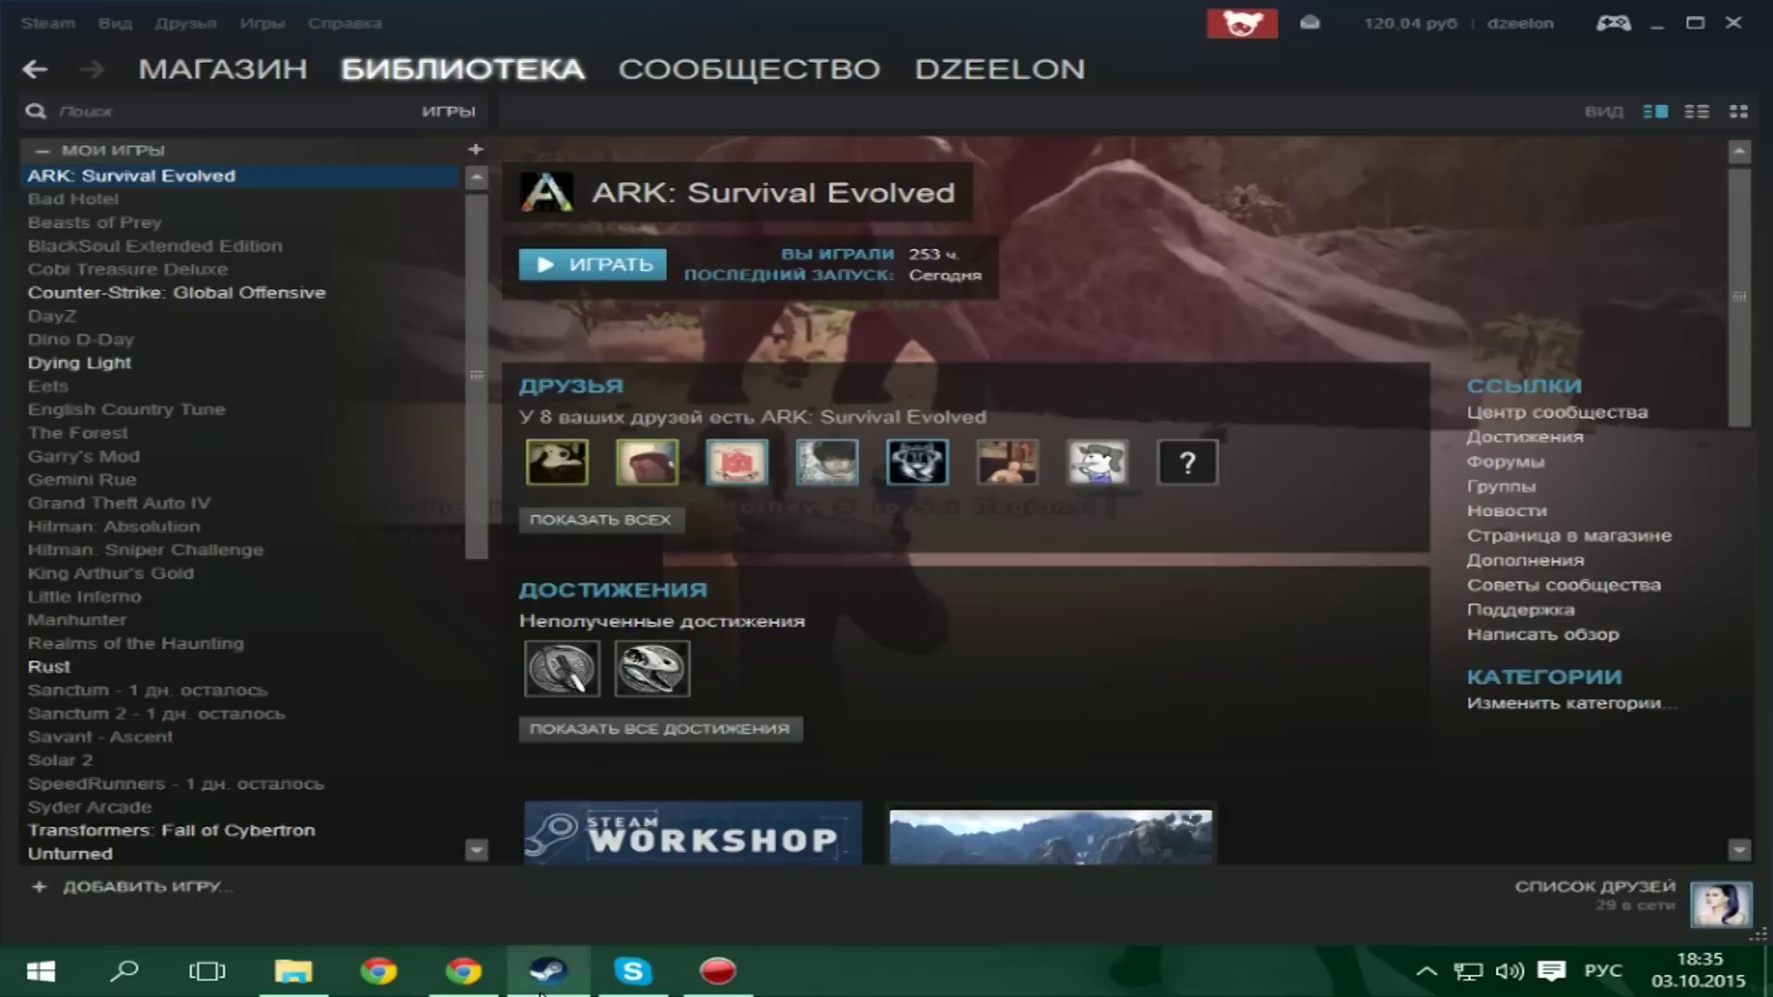
{"action": "right_click", "coordinate": [253, 174]}
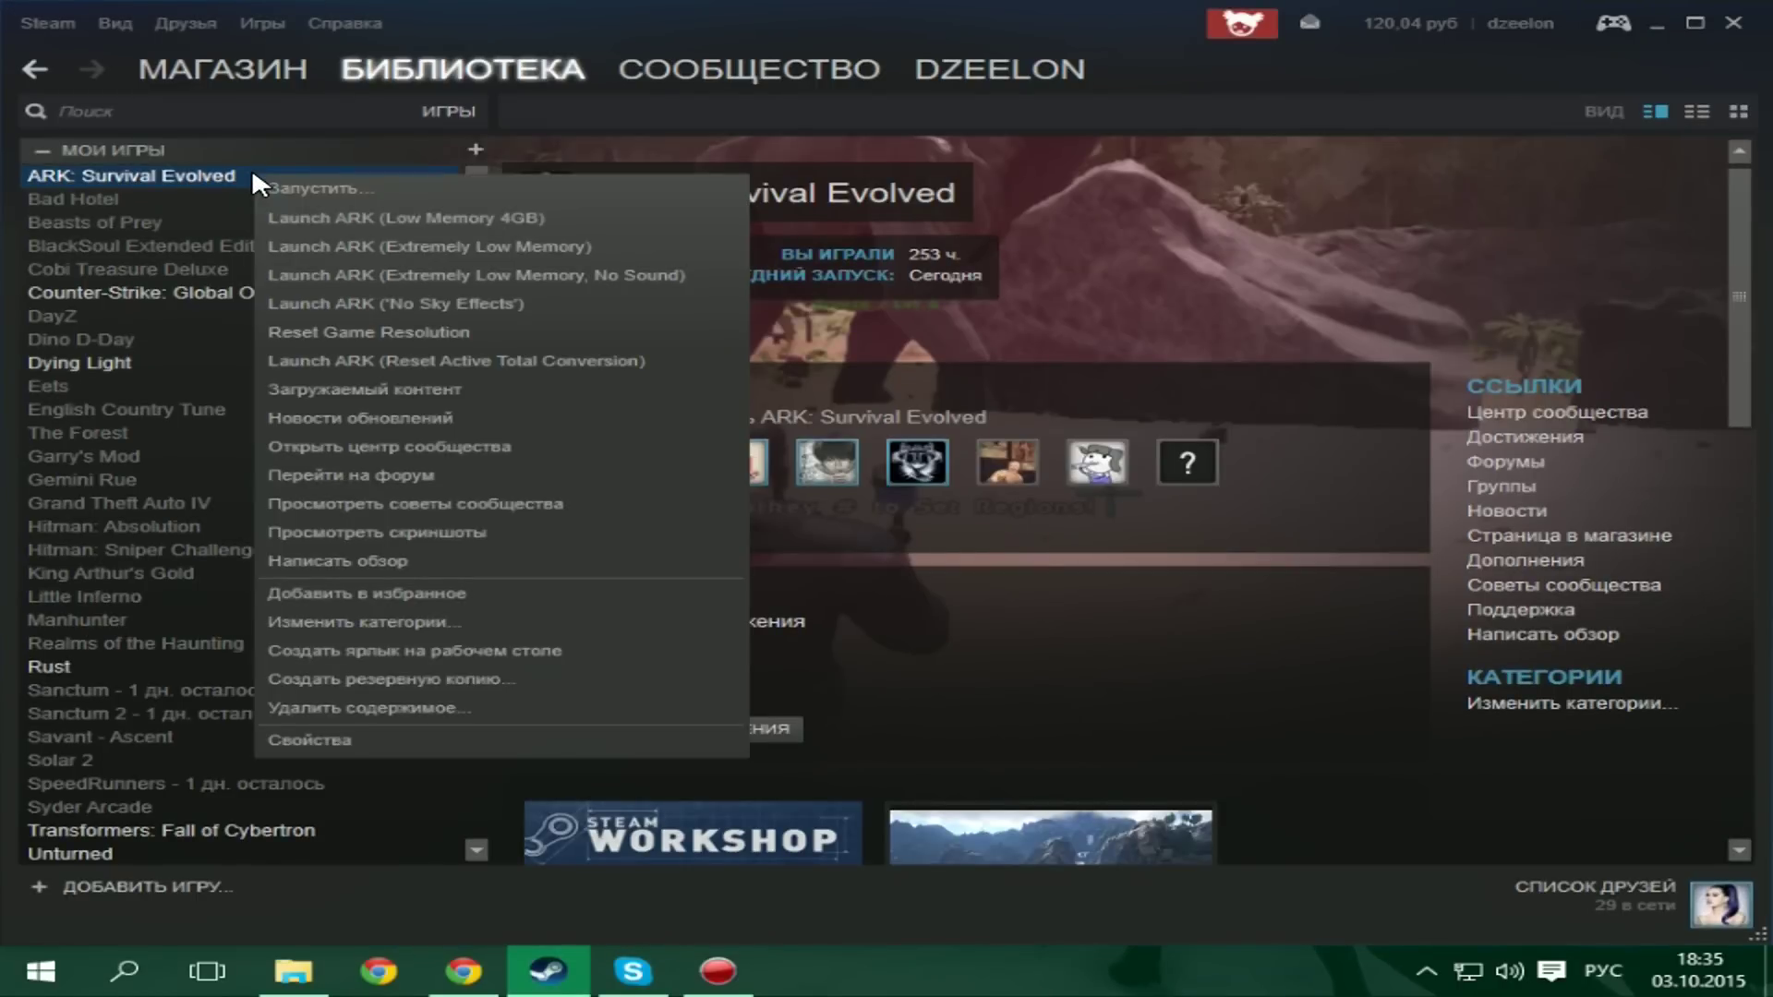
{"action": "left_click", "coordinate": [388, 738]}
{"action": "left_click", "coordinate": [1655, 22]}
{"action": "left_click", "coordinate": [882, 404]}
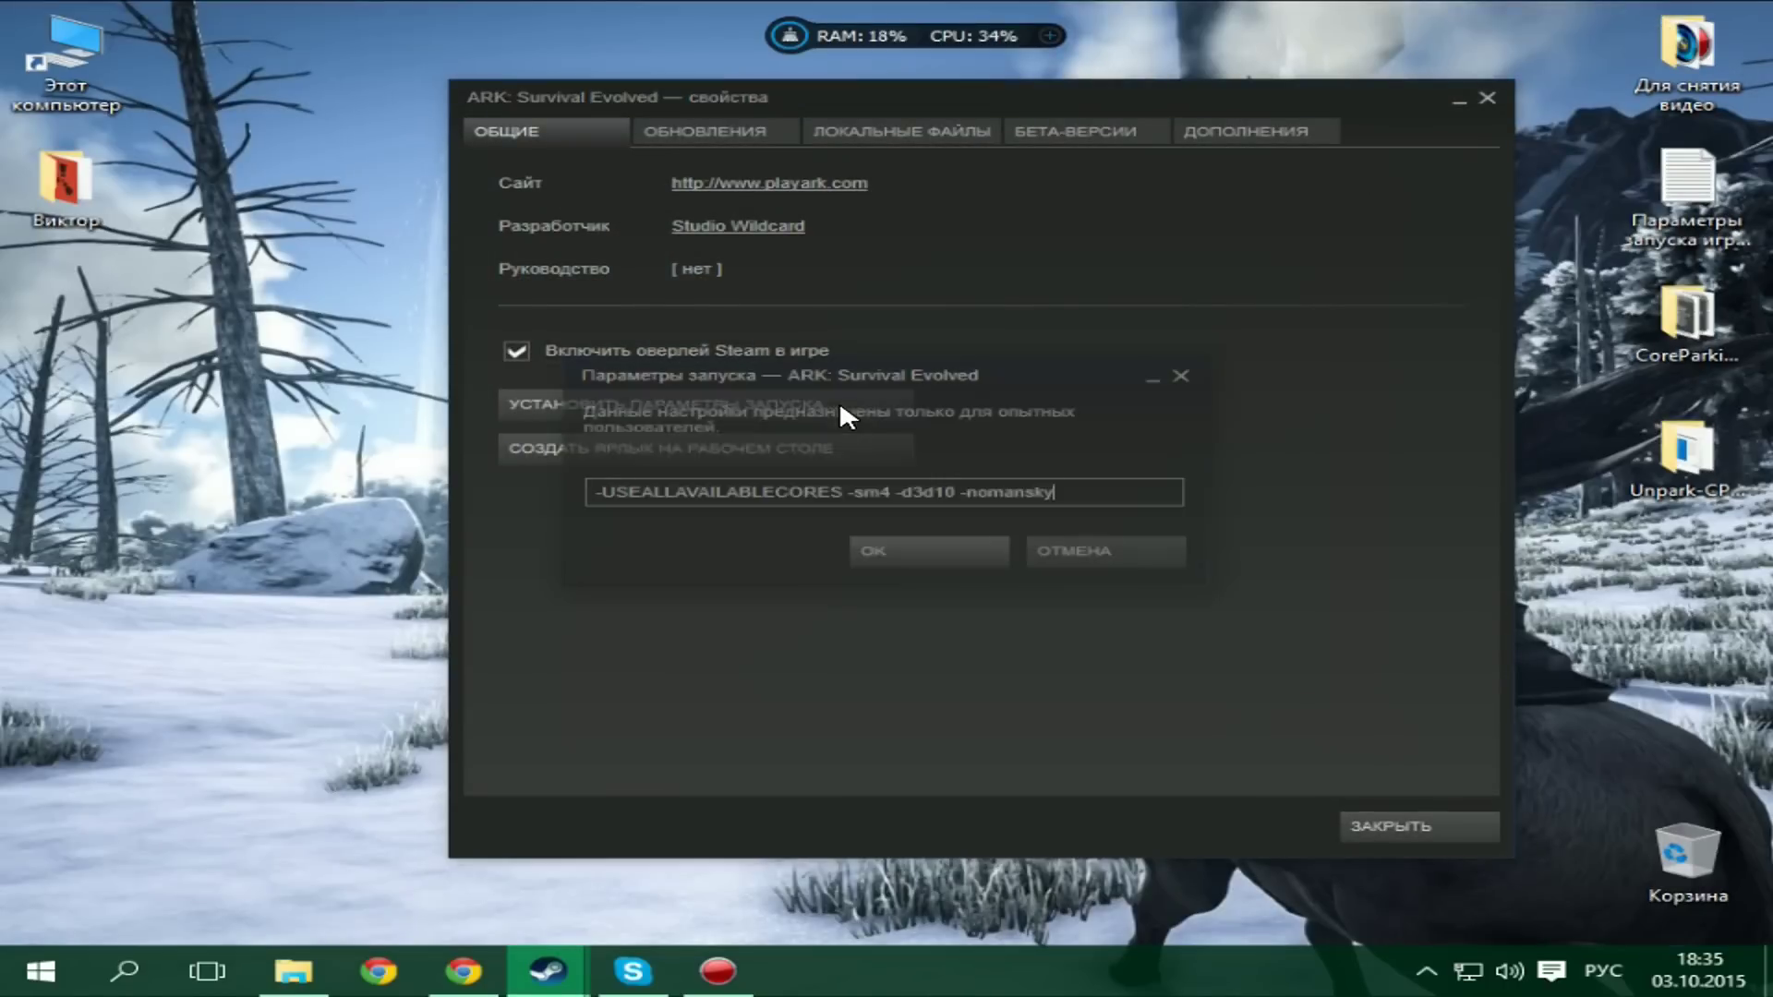
Step: Review ARK's launch options "-USEALLAVAILABLECORES -sm4 -d3d10 -nomansky" and confirm the dialog
{"action": "left_click_drag", "start_coordinate": [1098, 495], "coordinate": [543, 479]}
{"action": "left_click", "coordinate": [1078, 497]}
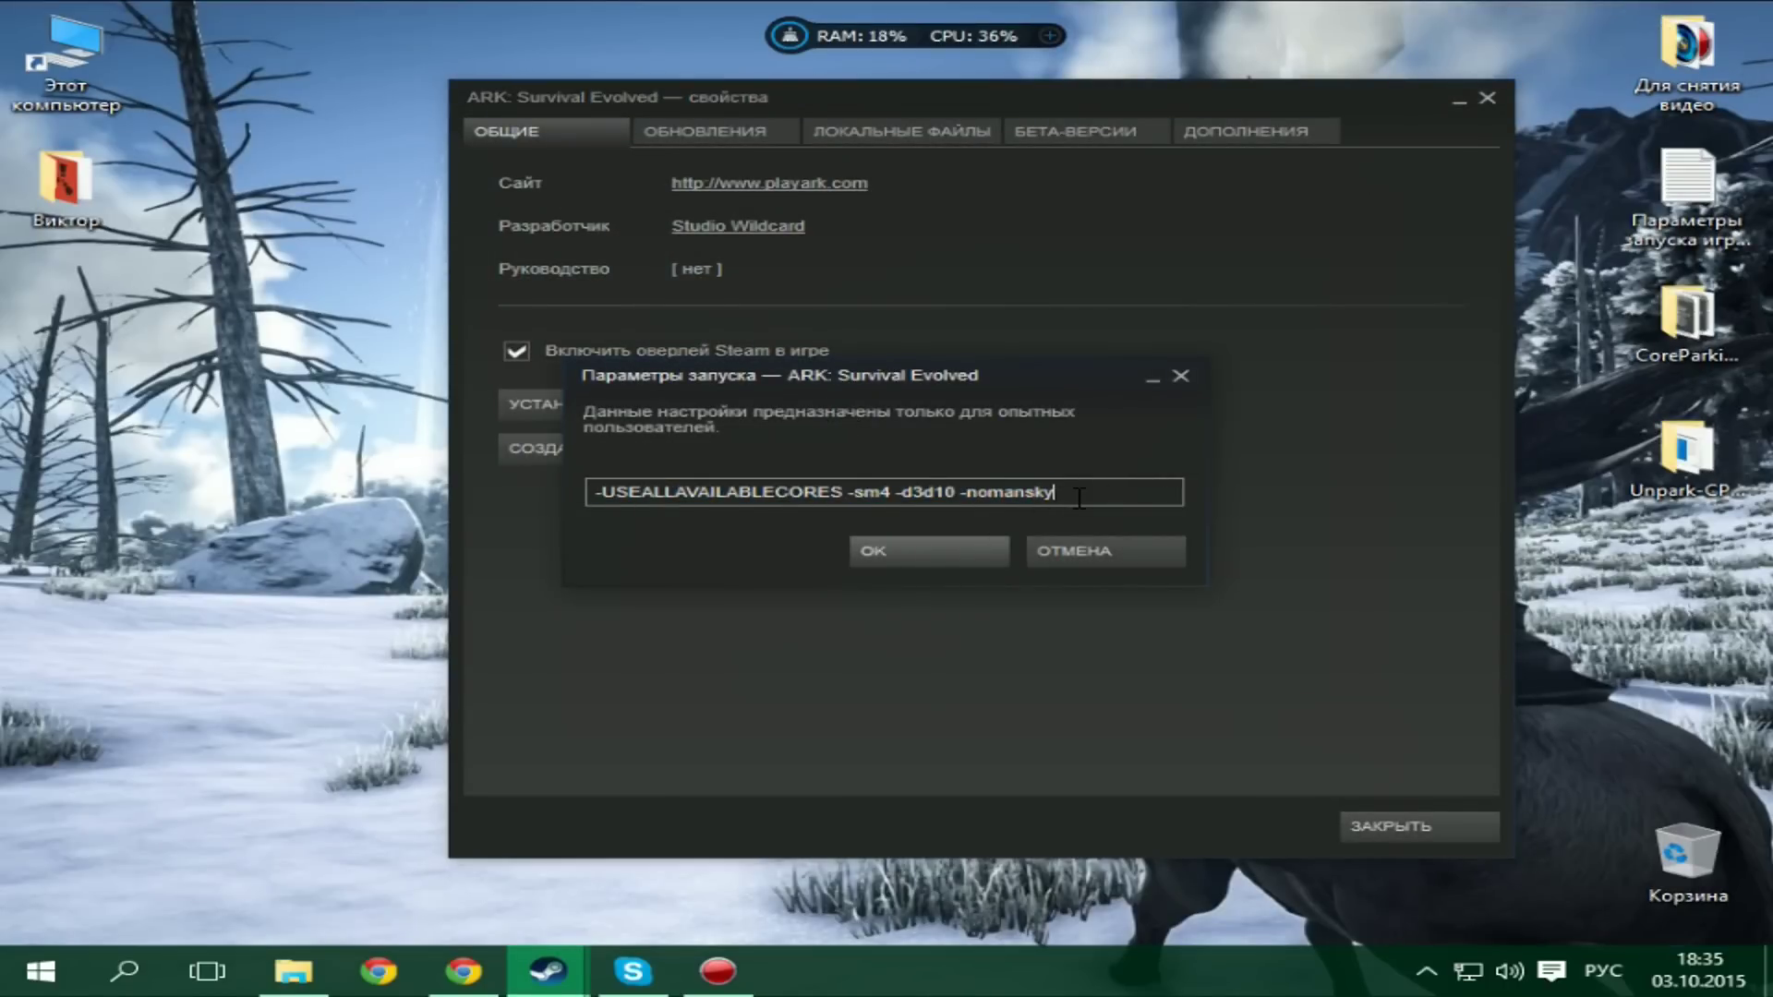
{"action": "left_click_drag", "start_coordinate": [1053, 492], "coordinate": [1093, 499]}
{"action": "left_click_drag", "start_coordinate": [591, 492], "coordinate": [1076, 499]}
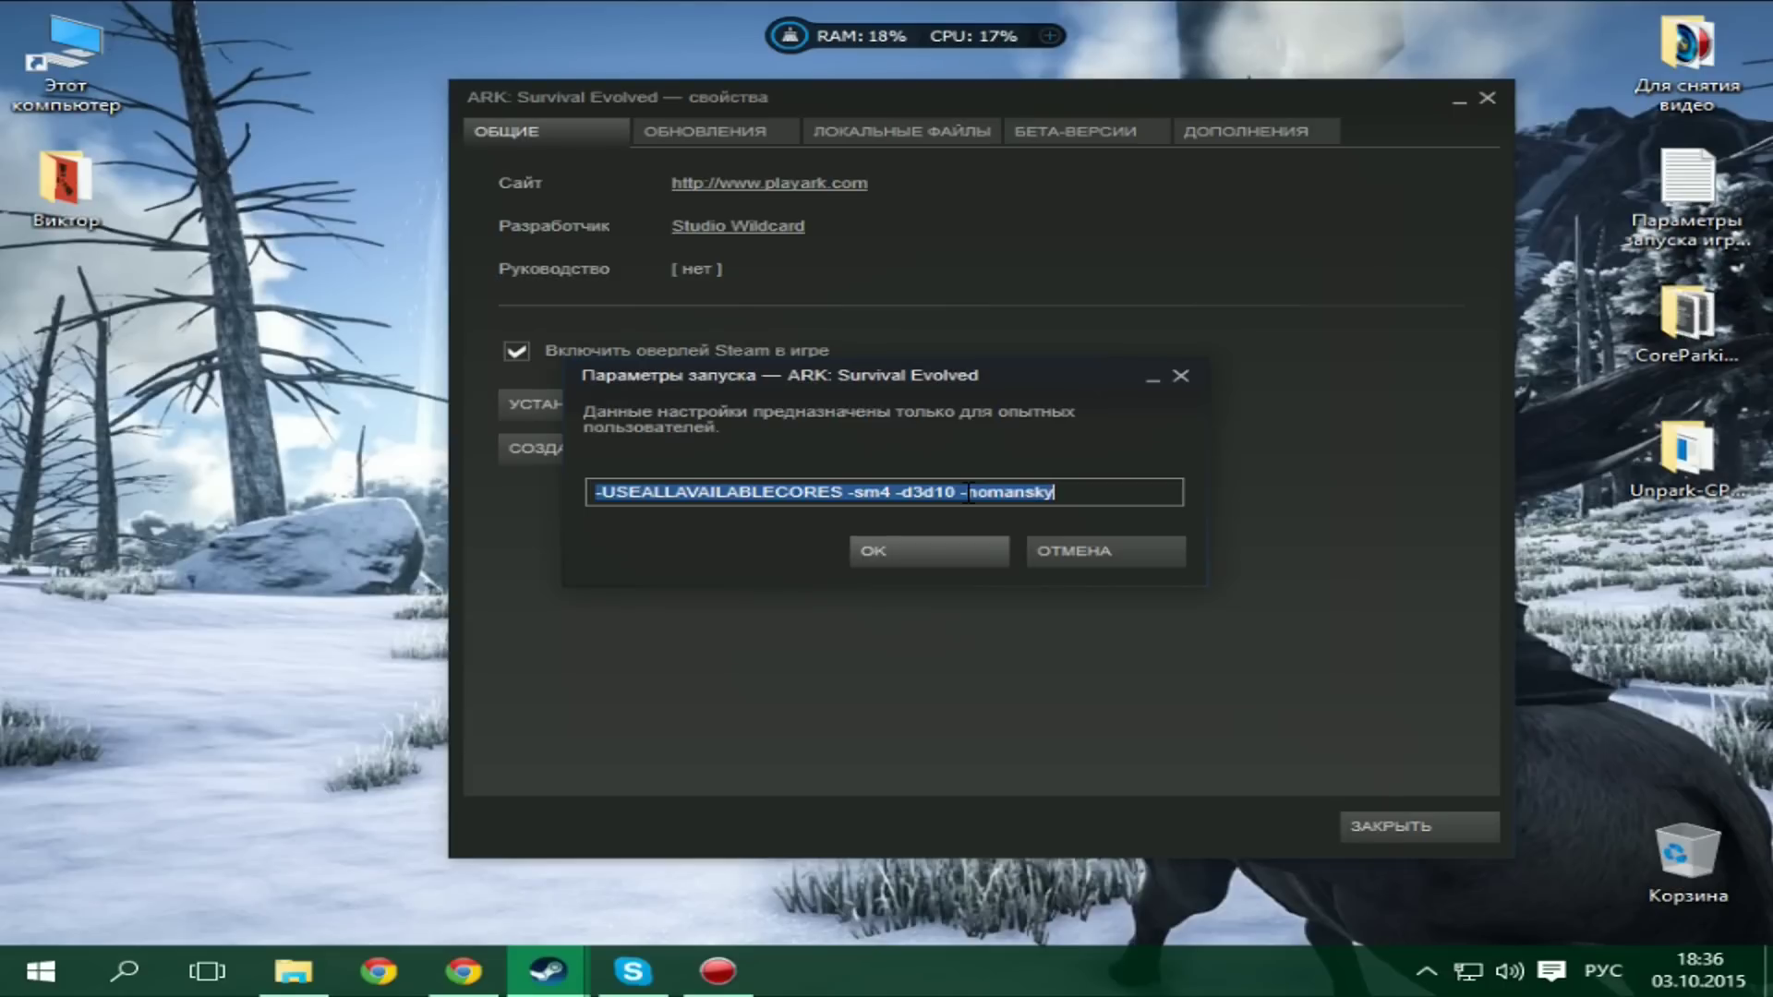
{"action": "left_click", "coordinate": [917, 556]}
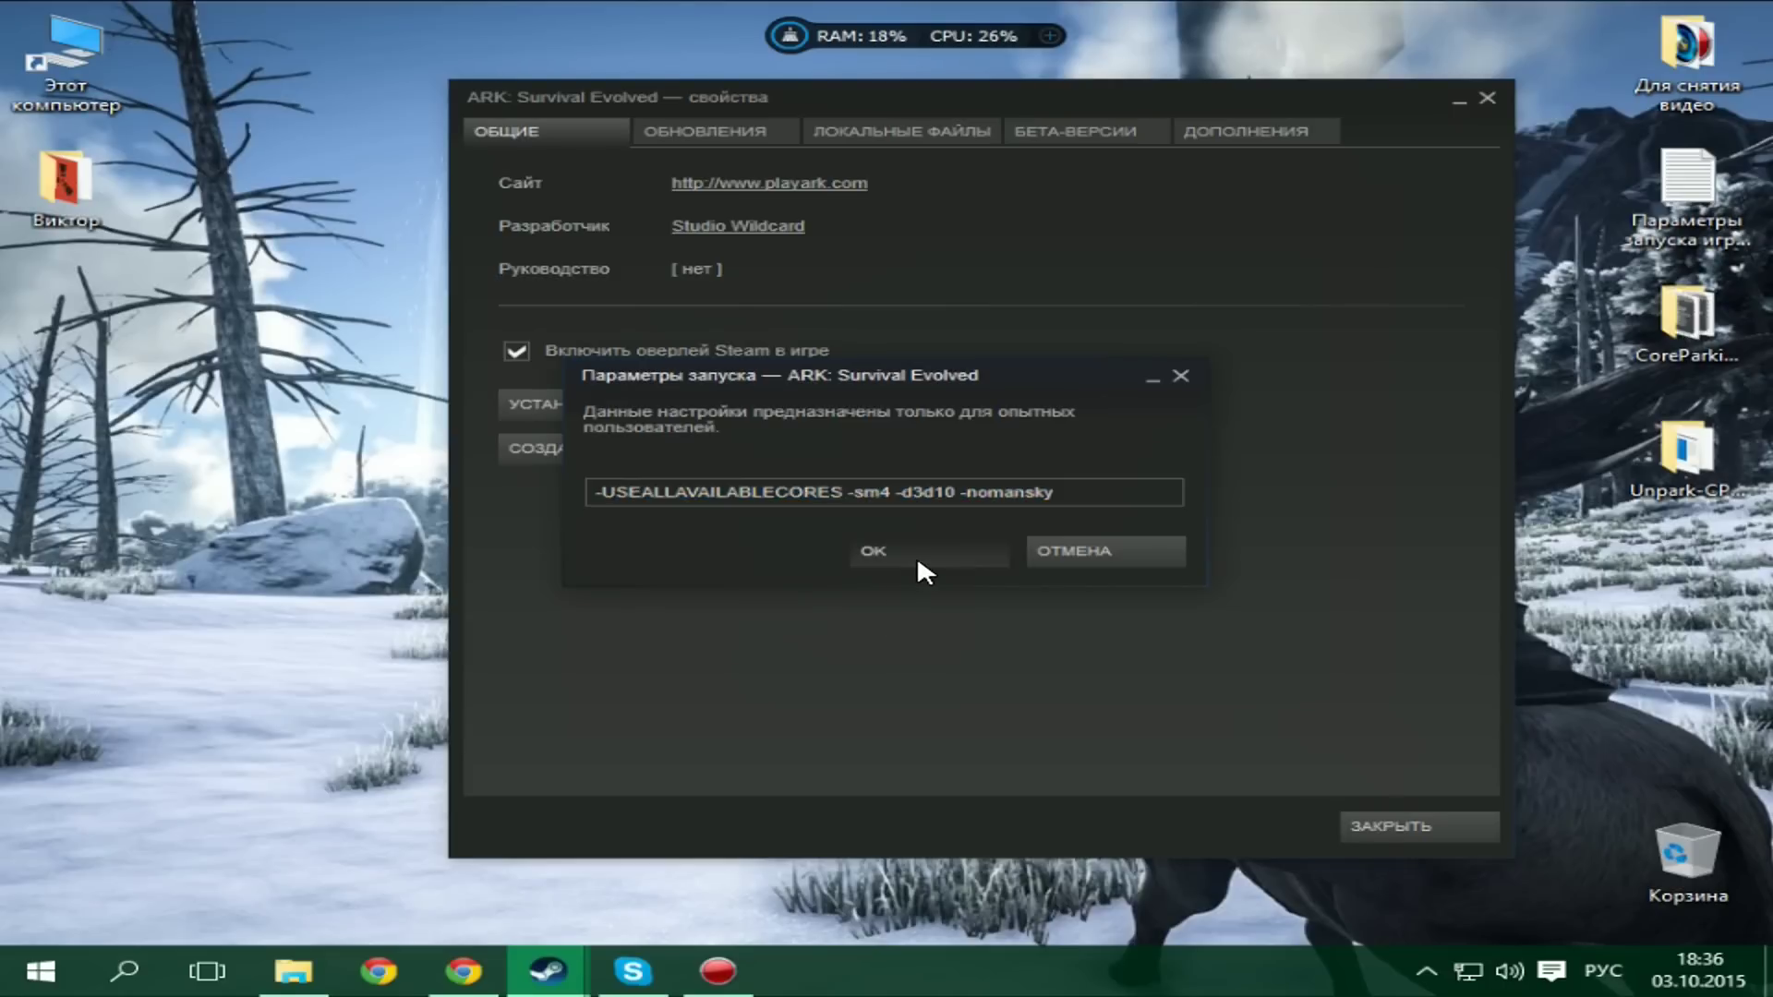
Step: Clear all of ARK's launch options, close its properties window, and refresh the desktop
{"action": "left_click_drag", "start_coordinate": [1053, 491], "coordinate": [344, 516]}
{"action": "key", "text": "BackSpace"}
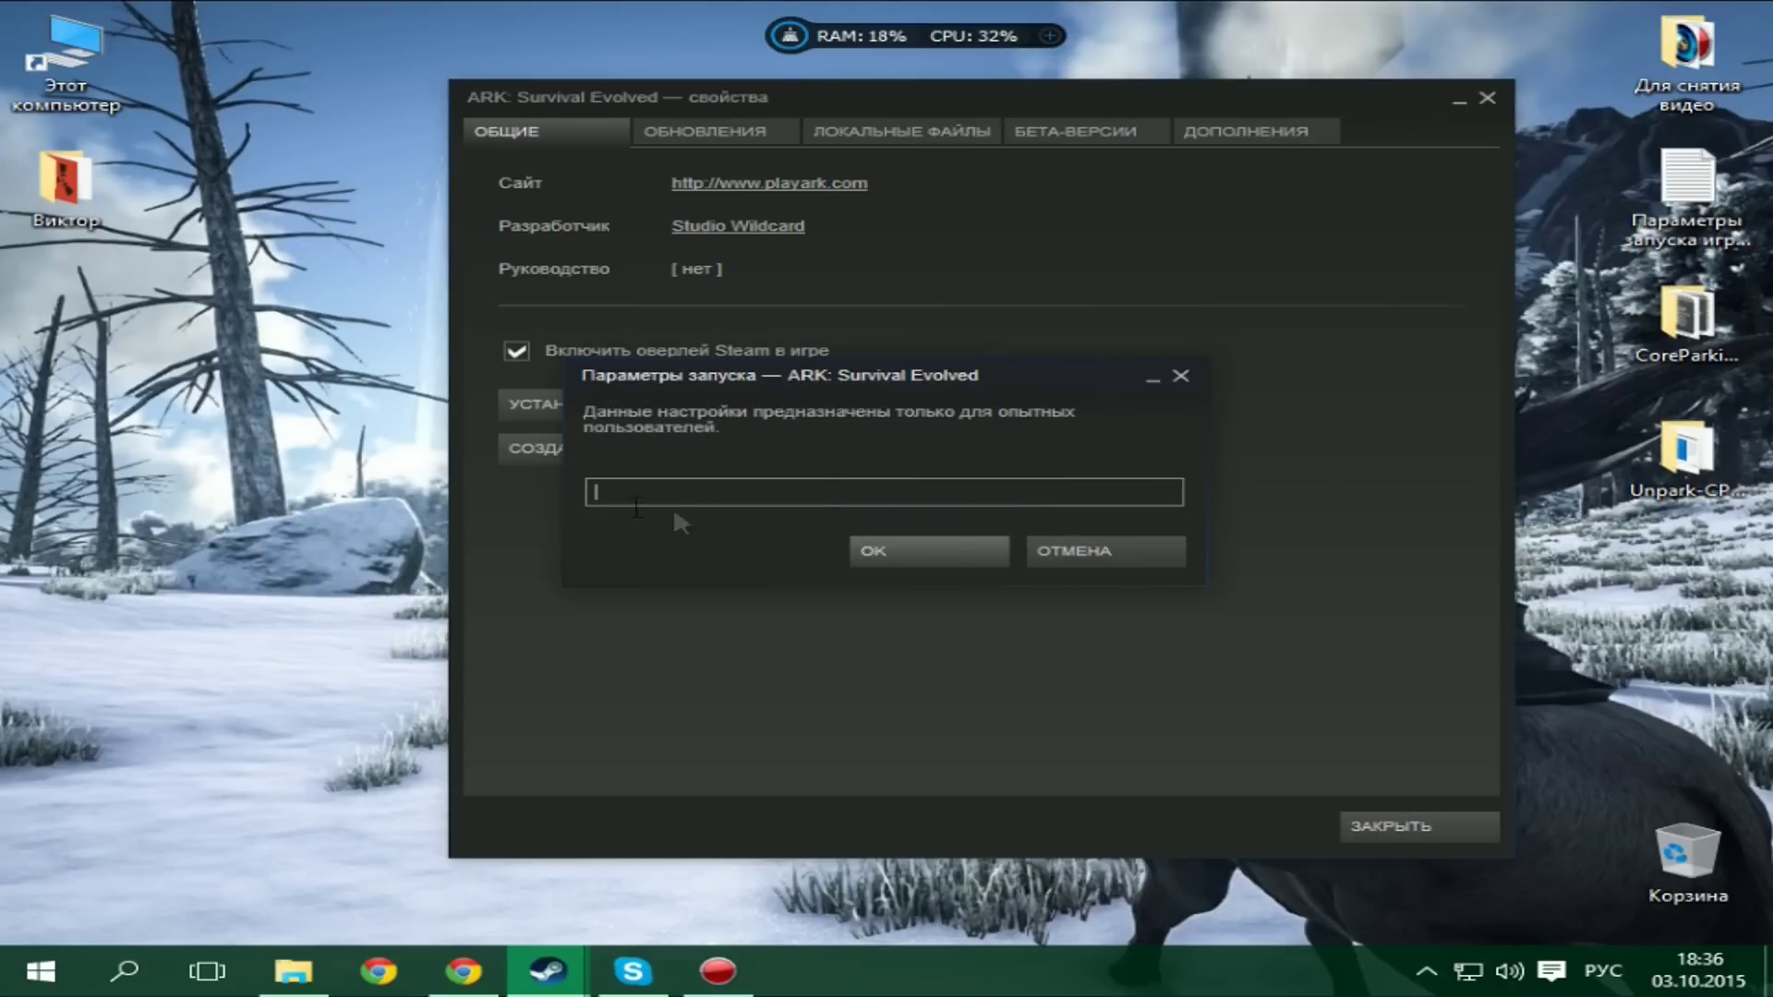
{"action": "left_click", "coordinate": [947, 543]}
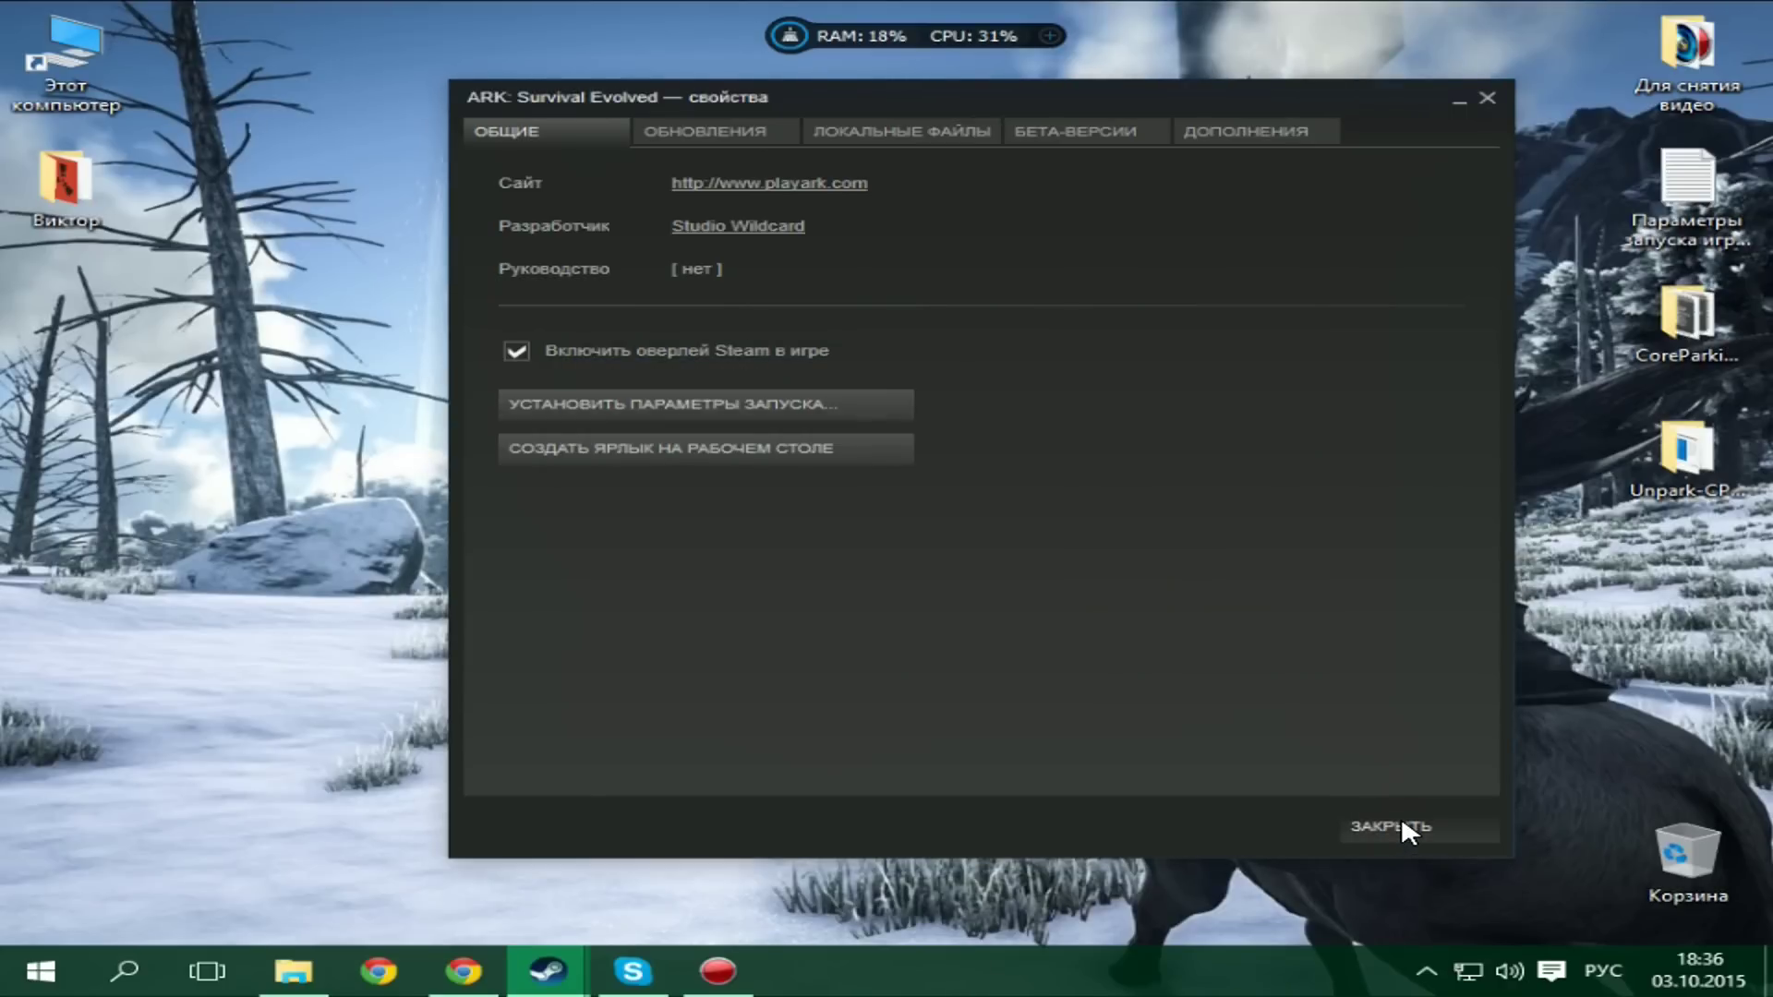
{"action": "left_click", "coordinate": [1400, 817]}
{"action": "right_click", "coordinate": [832, 475]}
{"action": "left_click", "coordinate": [891, 557]}
Step: Start ARK from the Steam library, step through the low-memory and No Sky Effects launch choices, and select Launch ARK (Low Memory 4GB)
{"action": "left_click", "coordinate": [548, 972]}
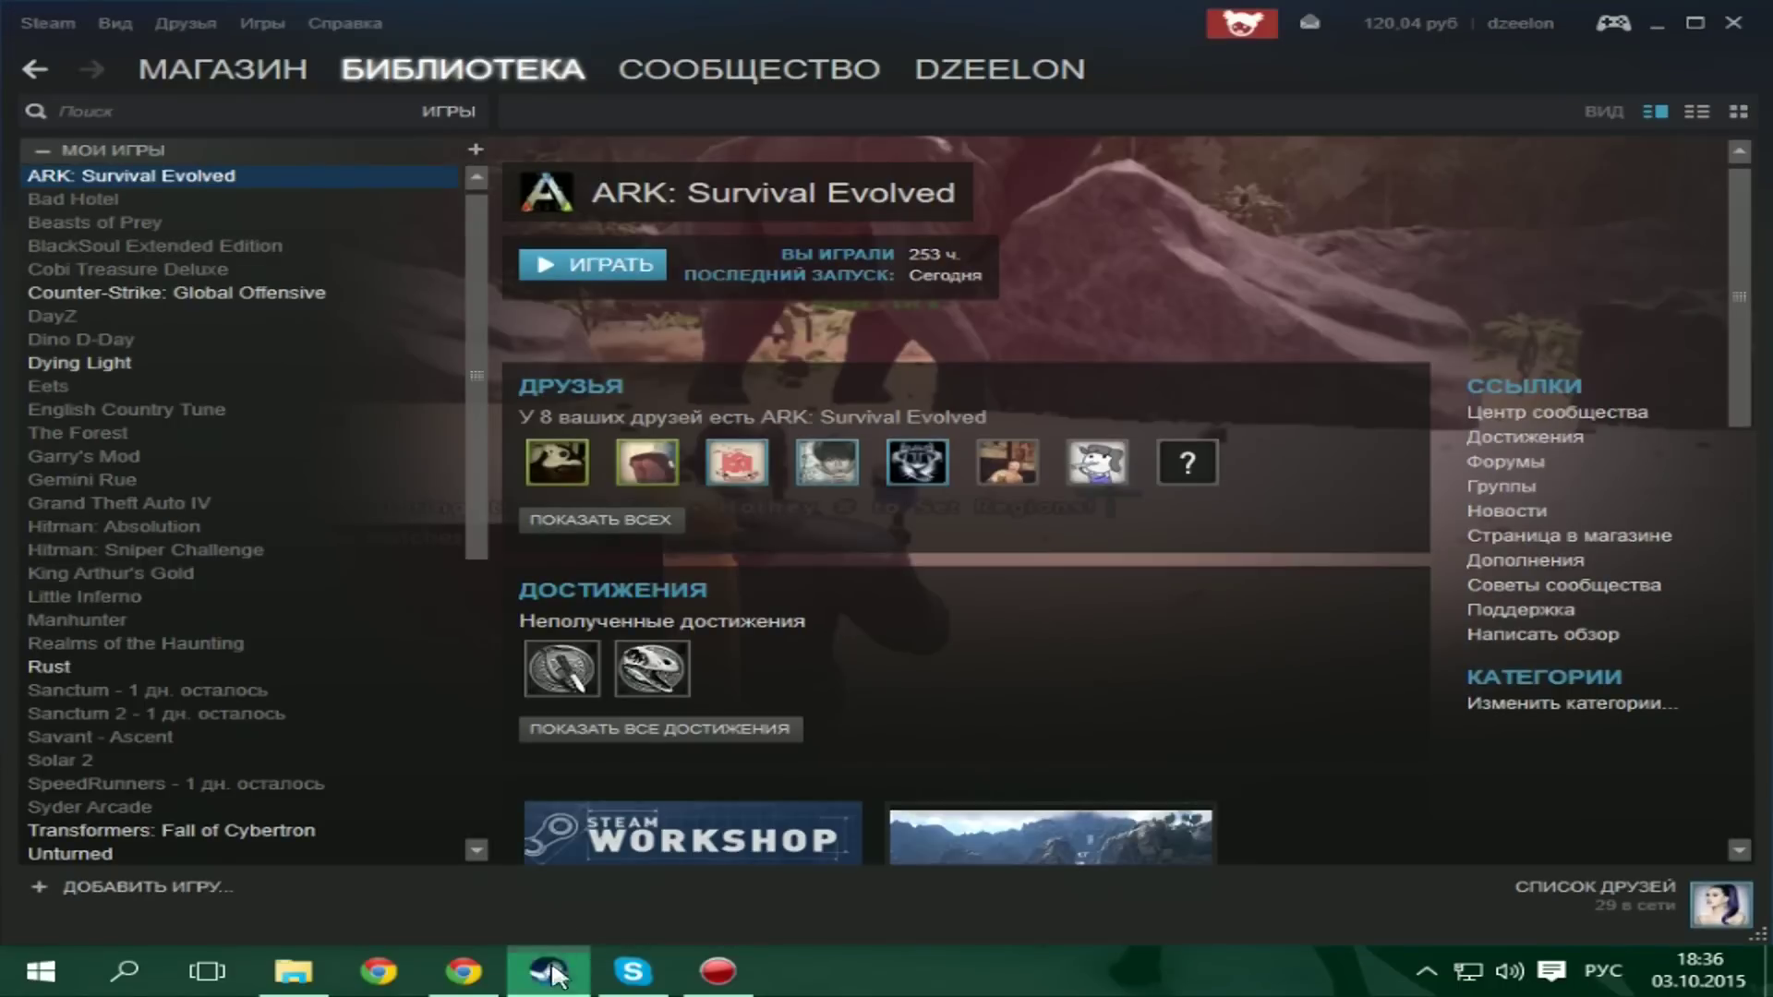
{"action": "left_click", "coordinate": [562, 268]}
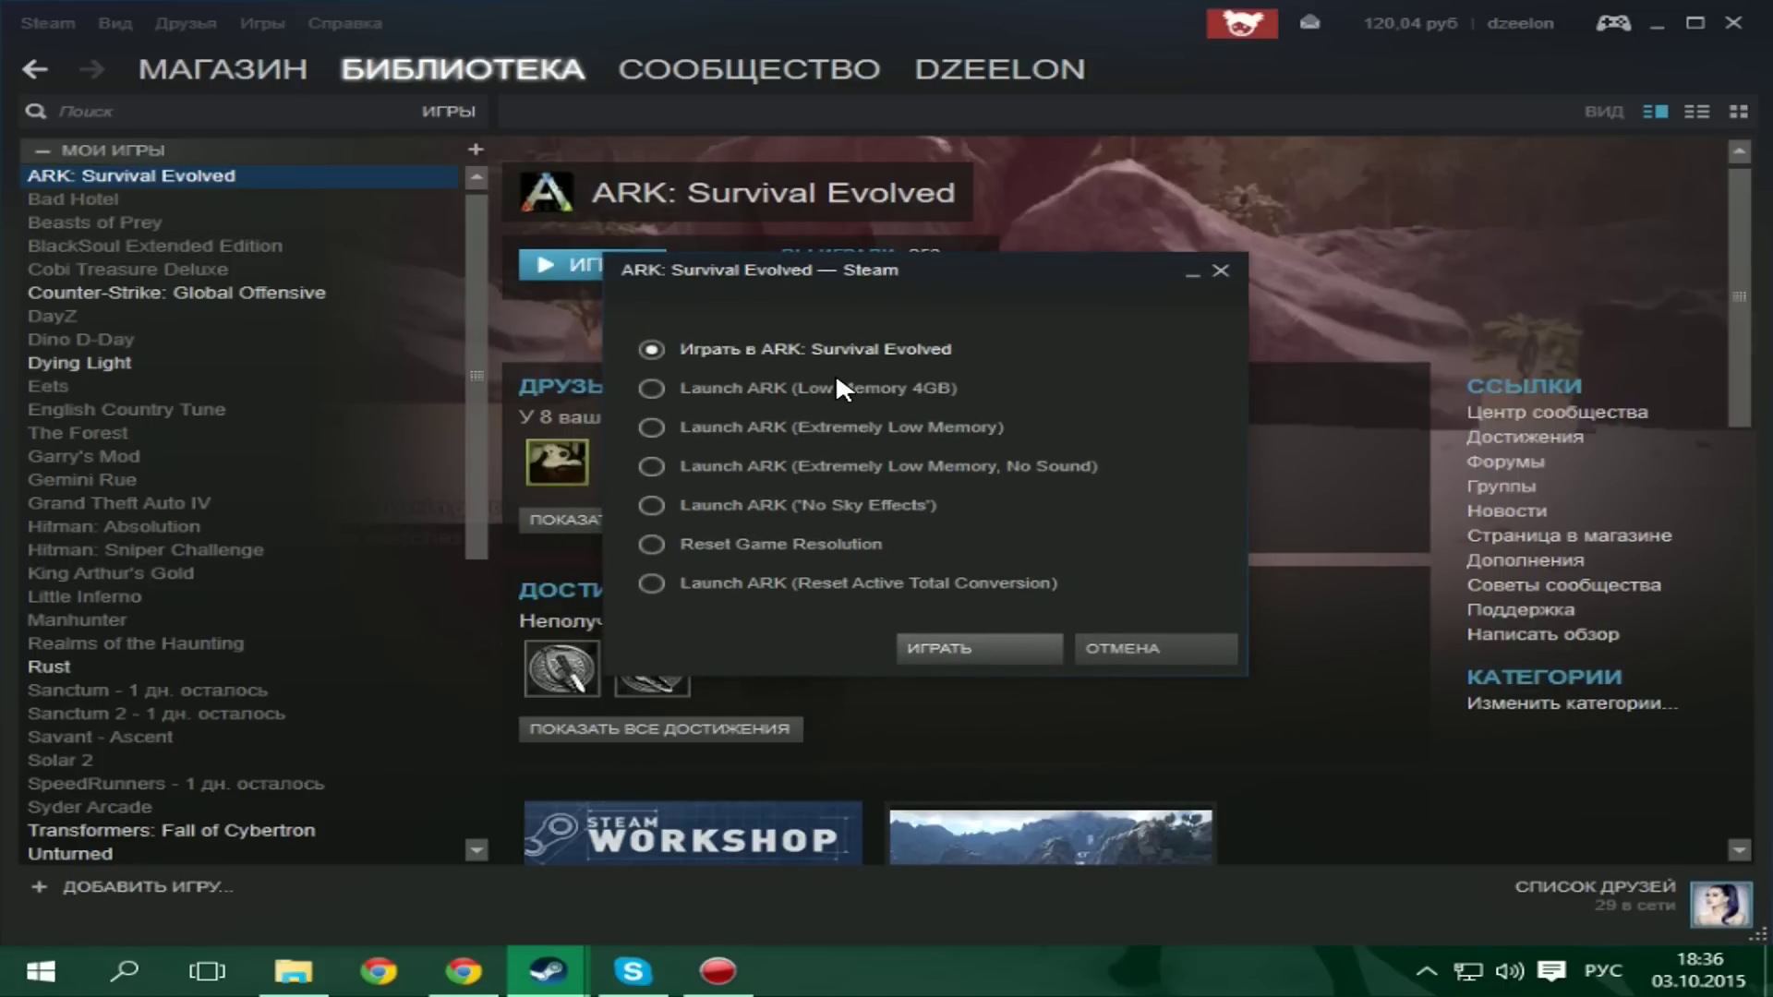
{"action": "left_click_drag", "start_coordinate": [839, 274], "coordinate": [811, 285]}
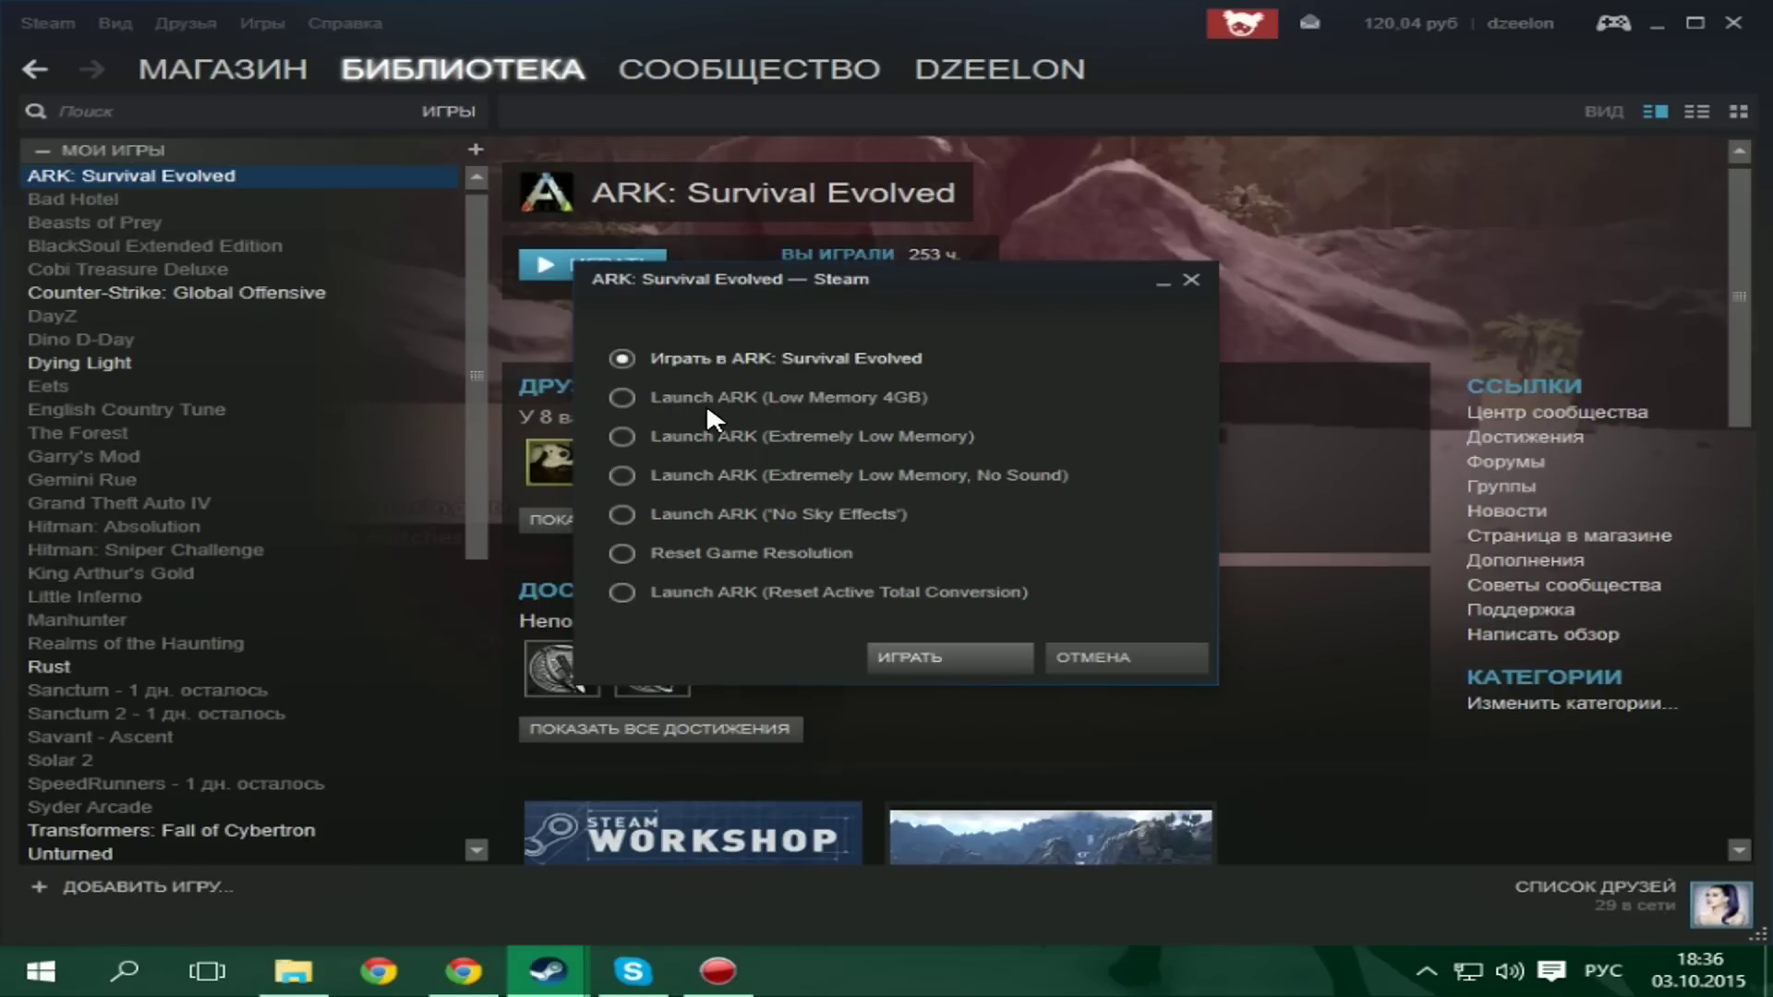
{"action": "left_click", "coordinate": [678, 397]}
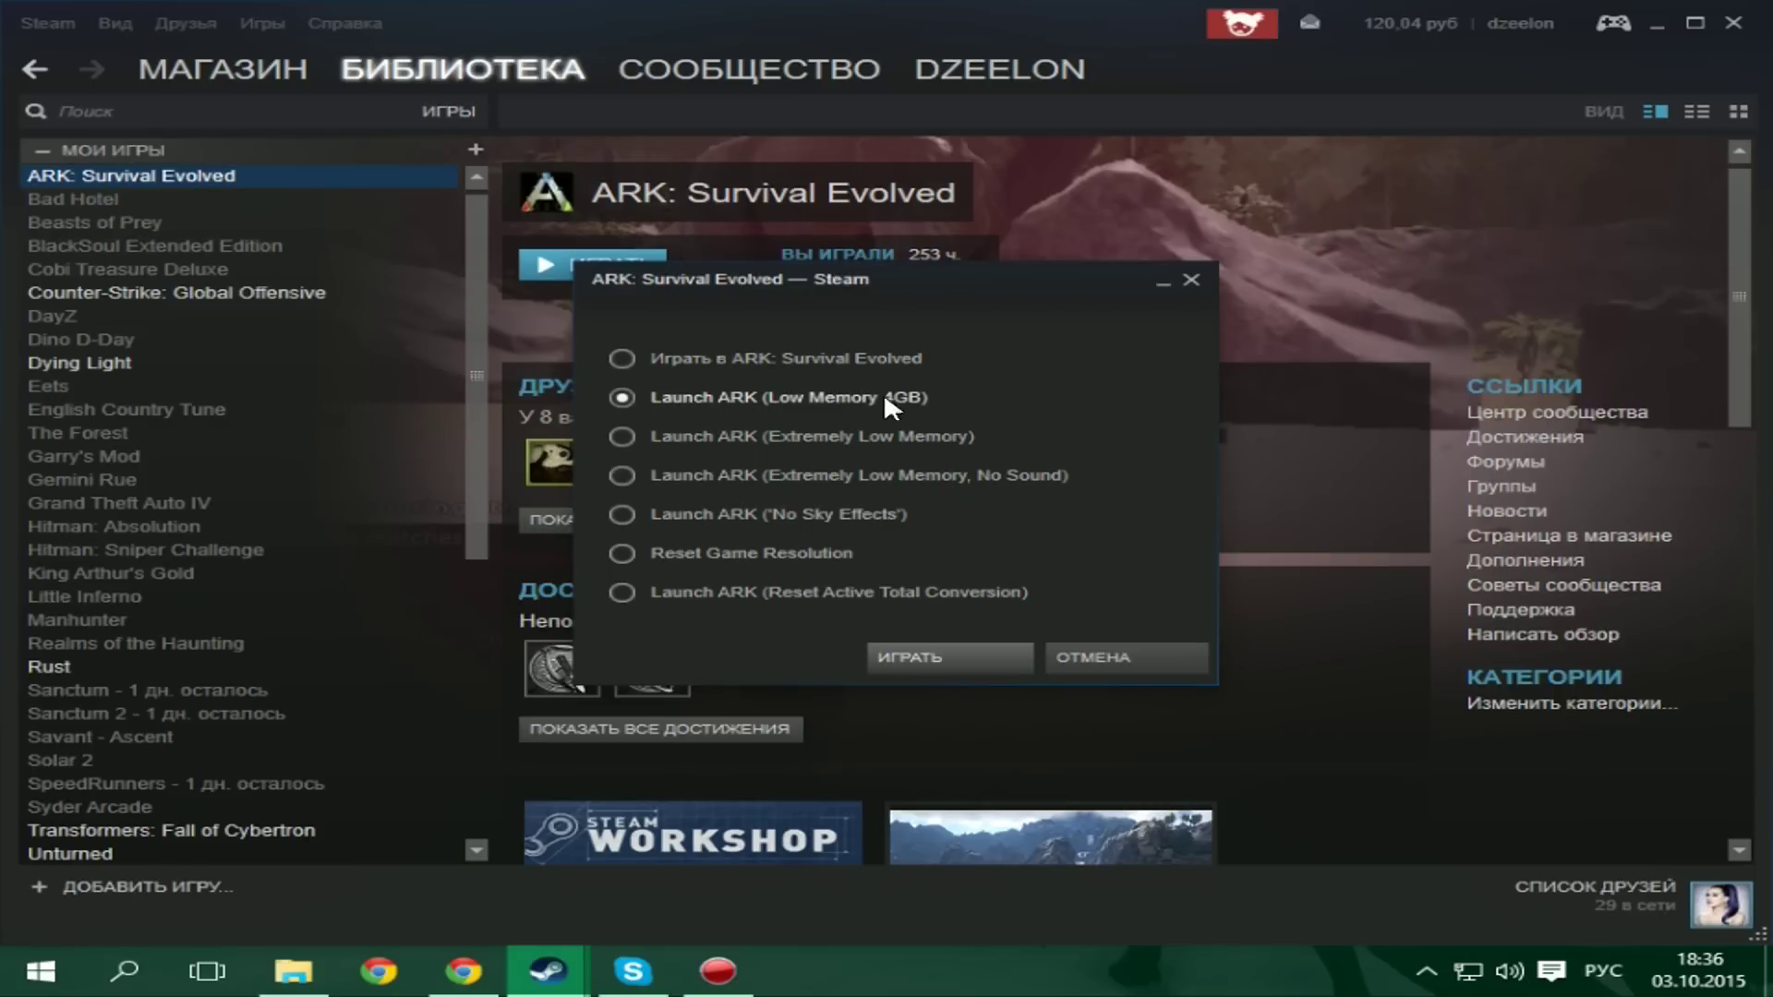
{"action": "left_click_drag", "start_coordinate": [855, 292], "coordinate": [885, 283]}
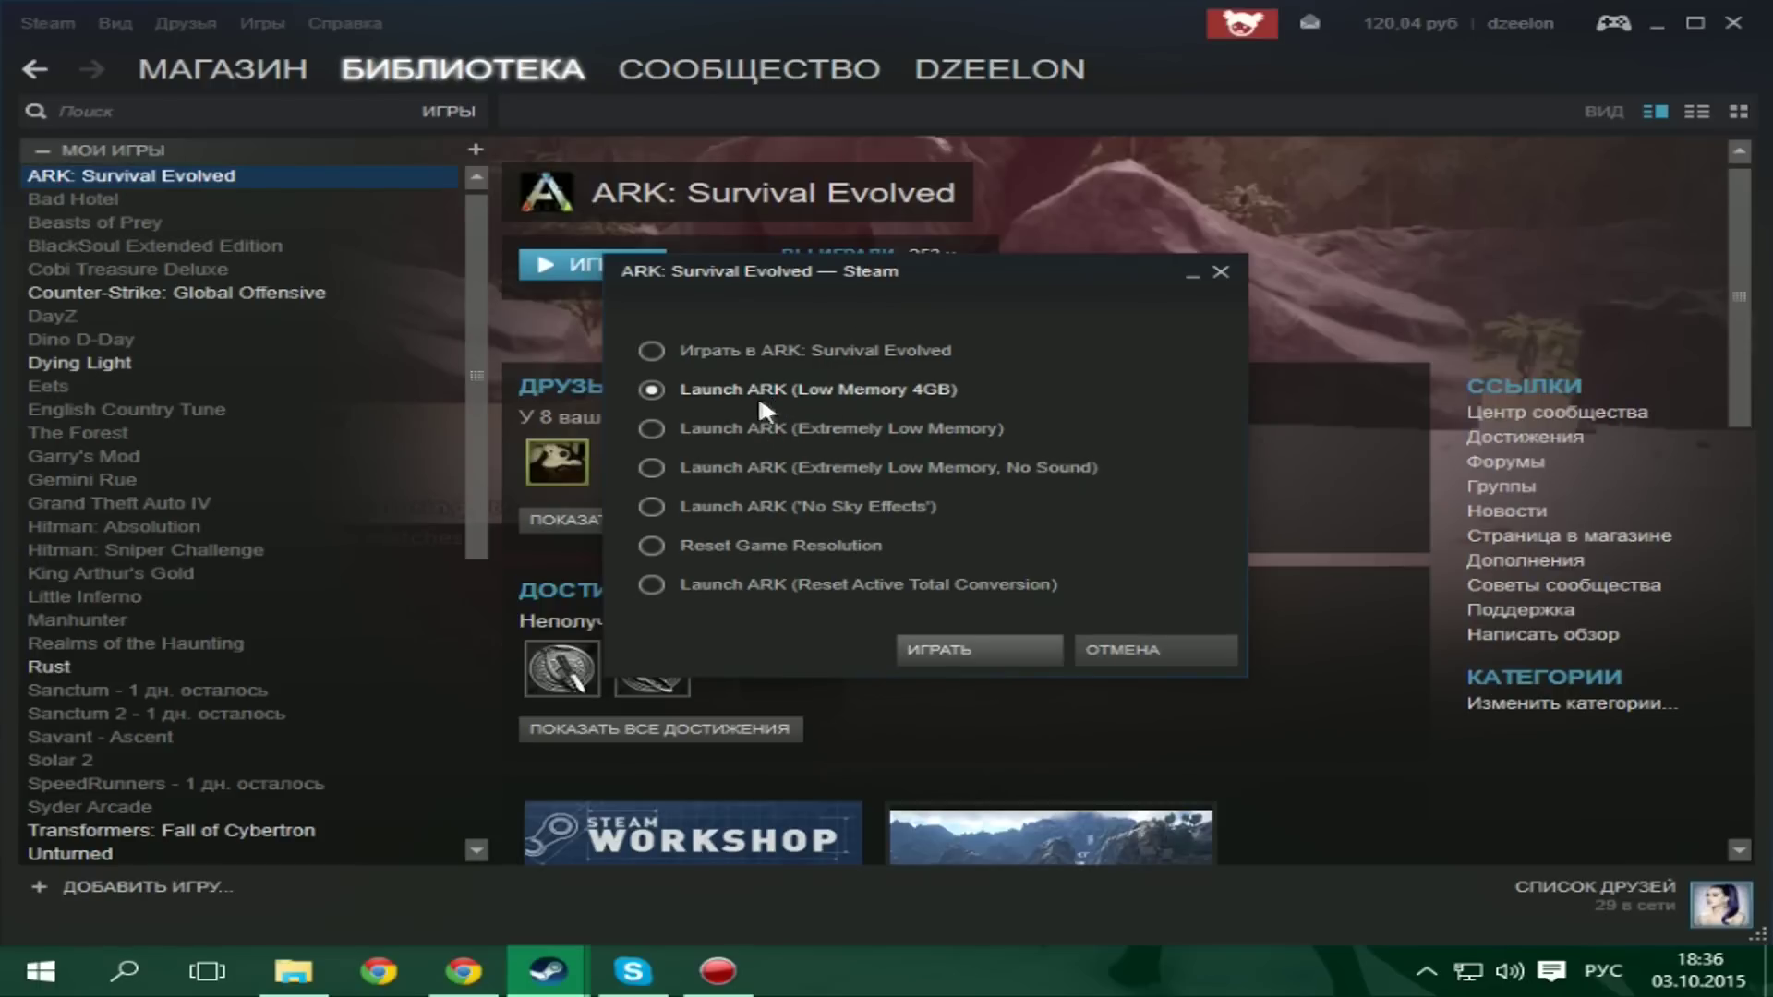
{"action": "left_click", "coordinate": [746, 426]}
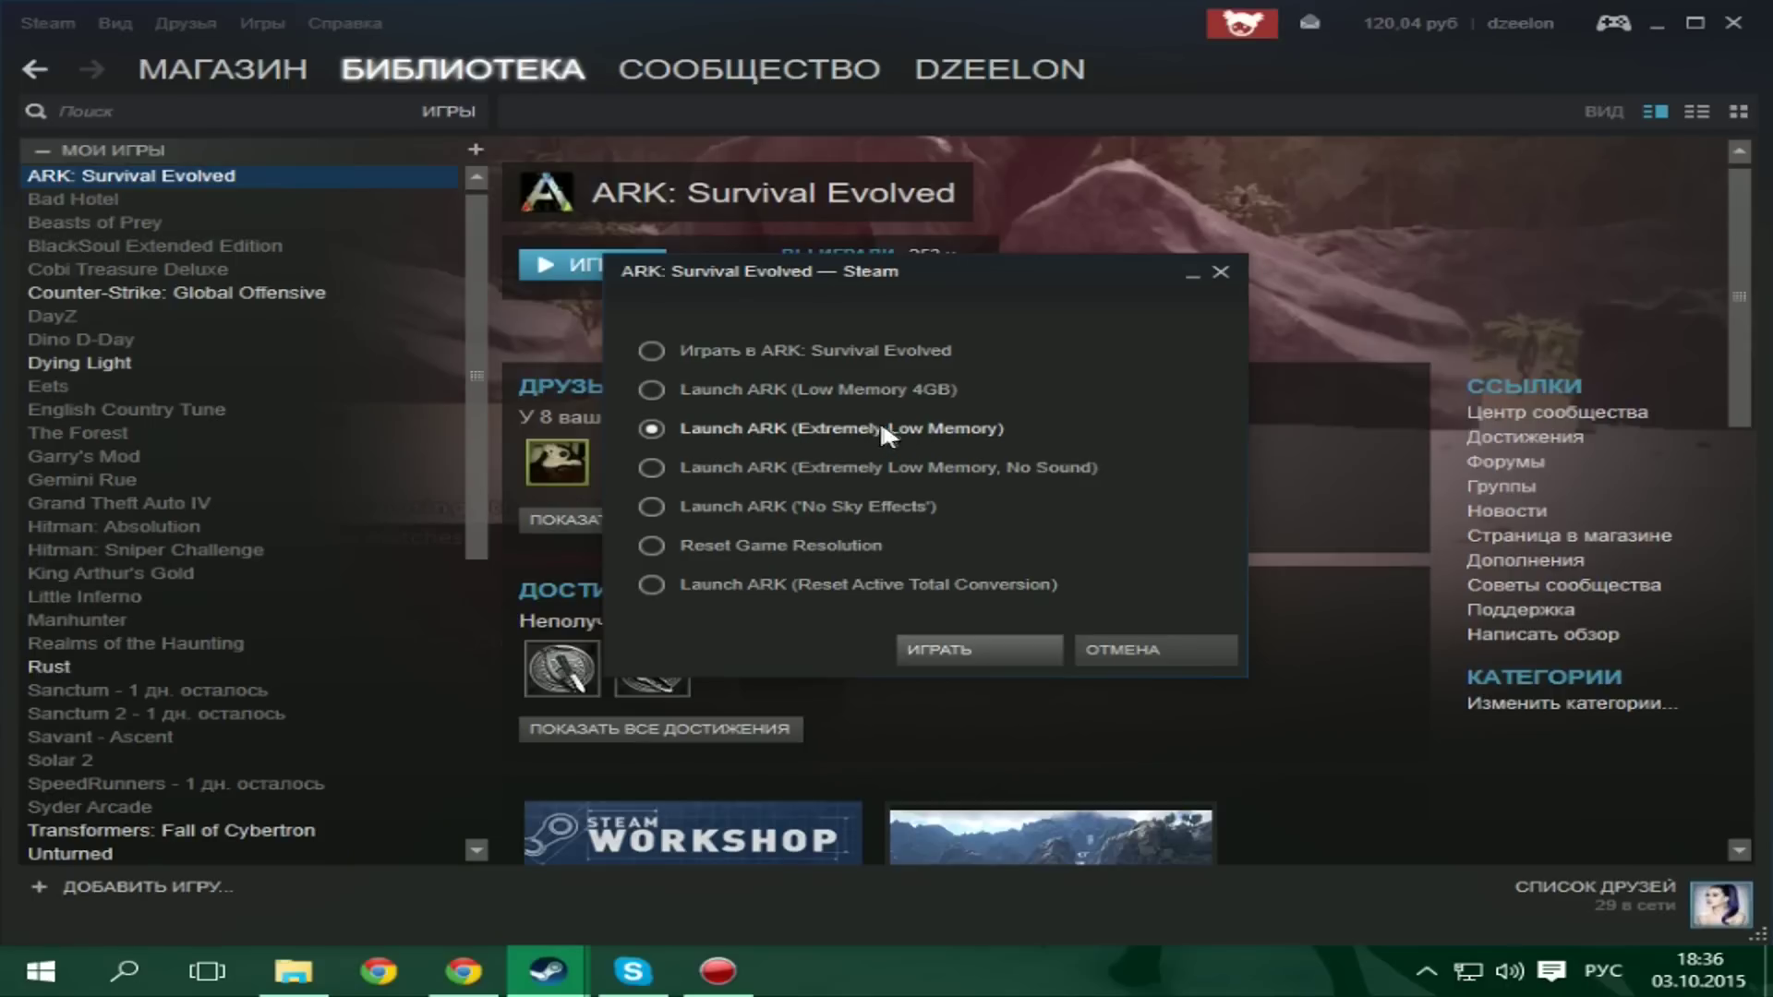
{"action": "left_click", "coordinate": [780, 467]}
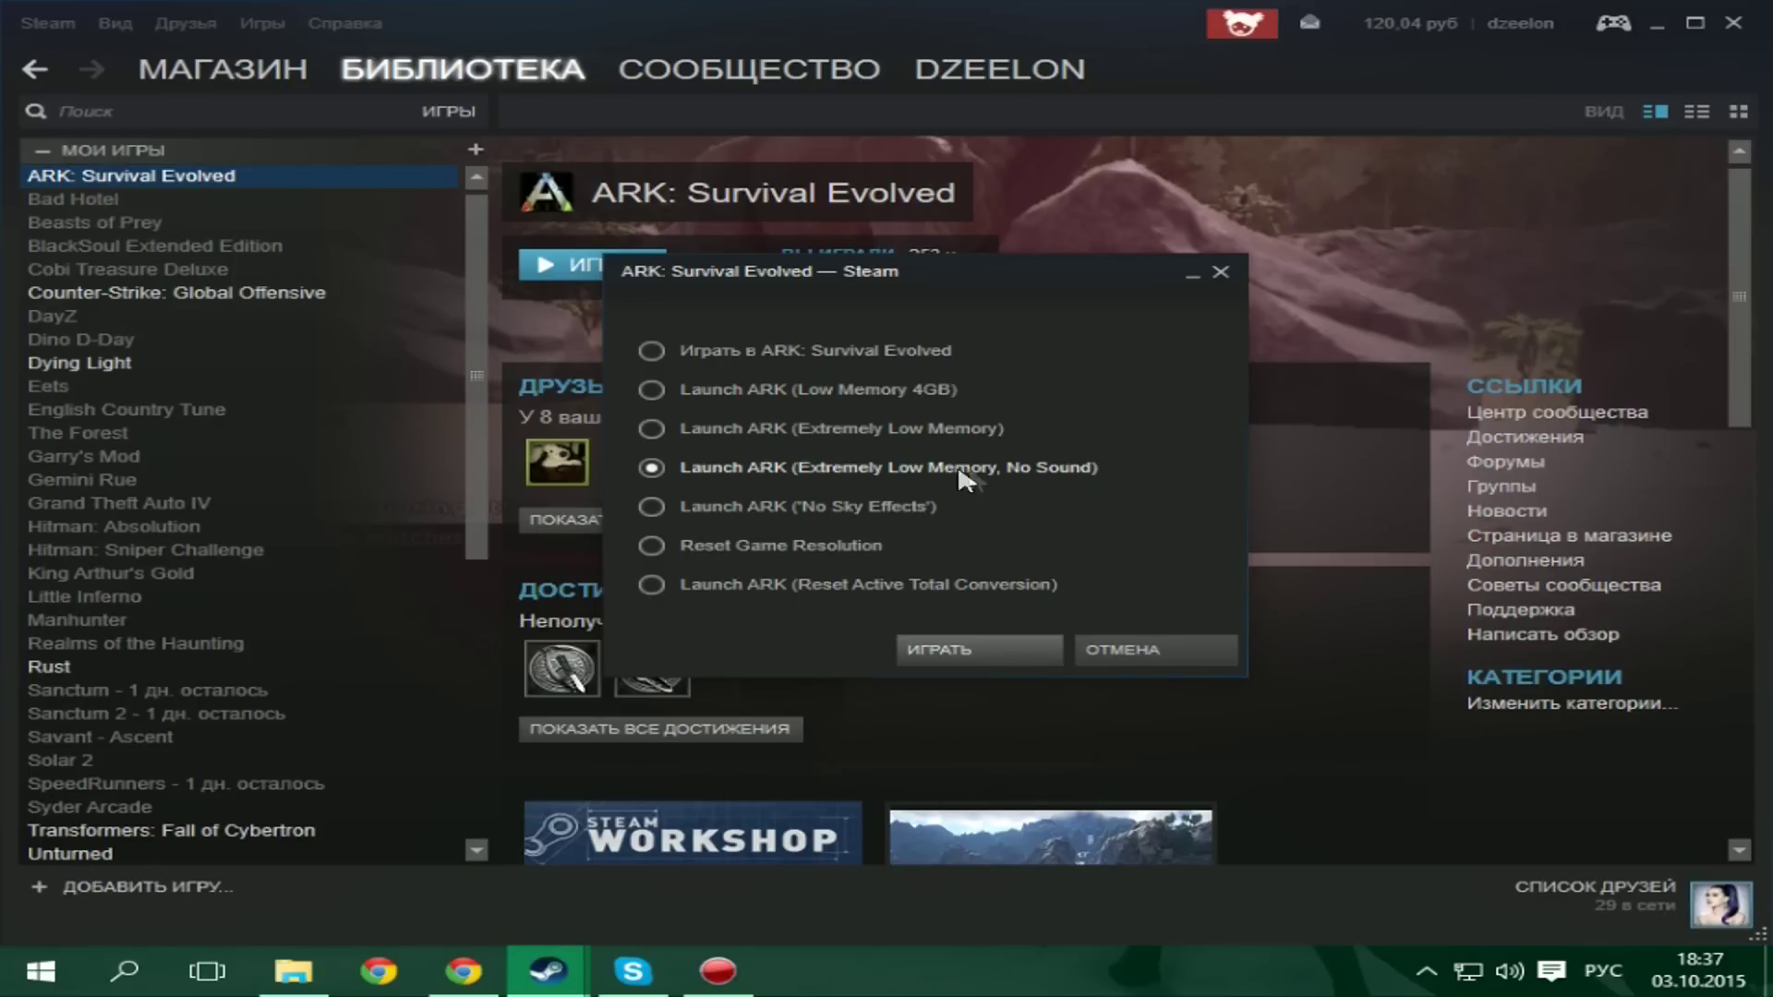
{"action": "left_click", "coordinate": [766, 505]}
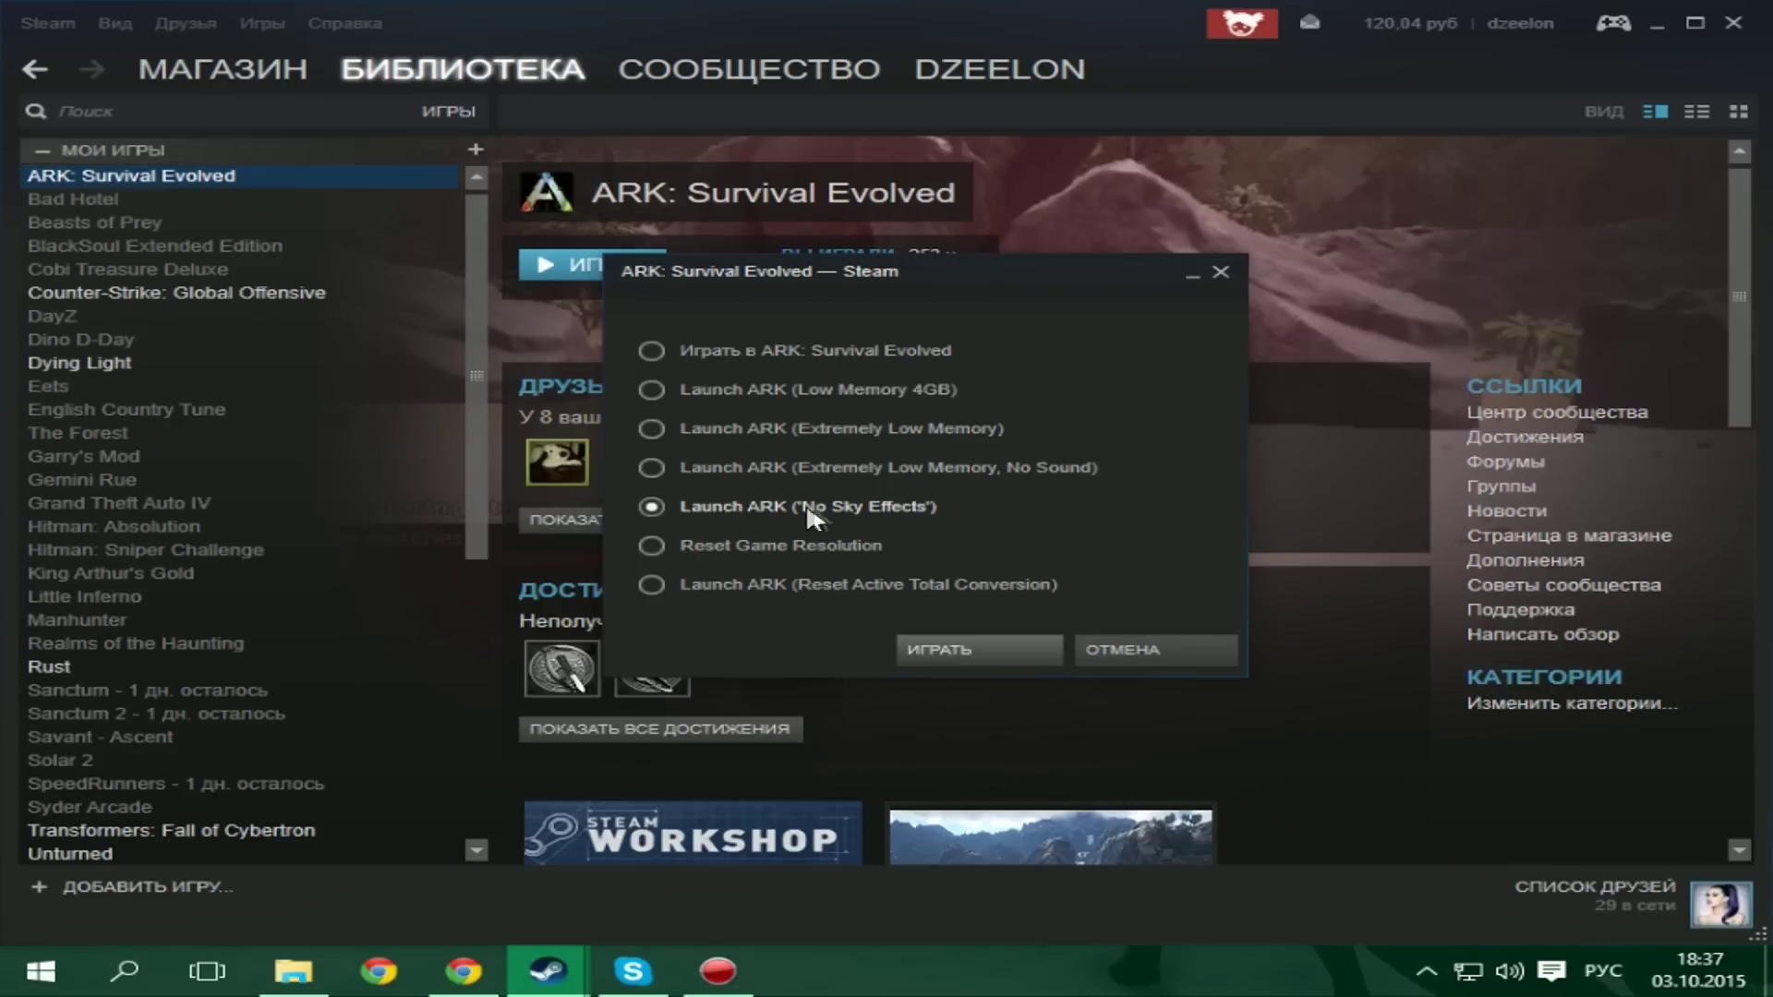
{"action": "left_click", "coordinate": [734, 388]}
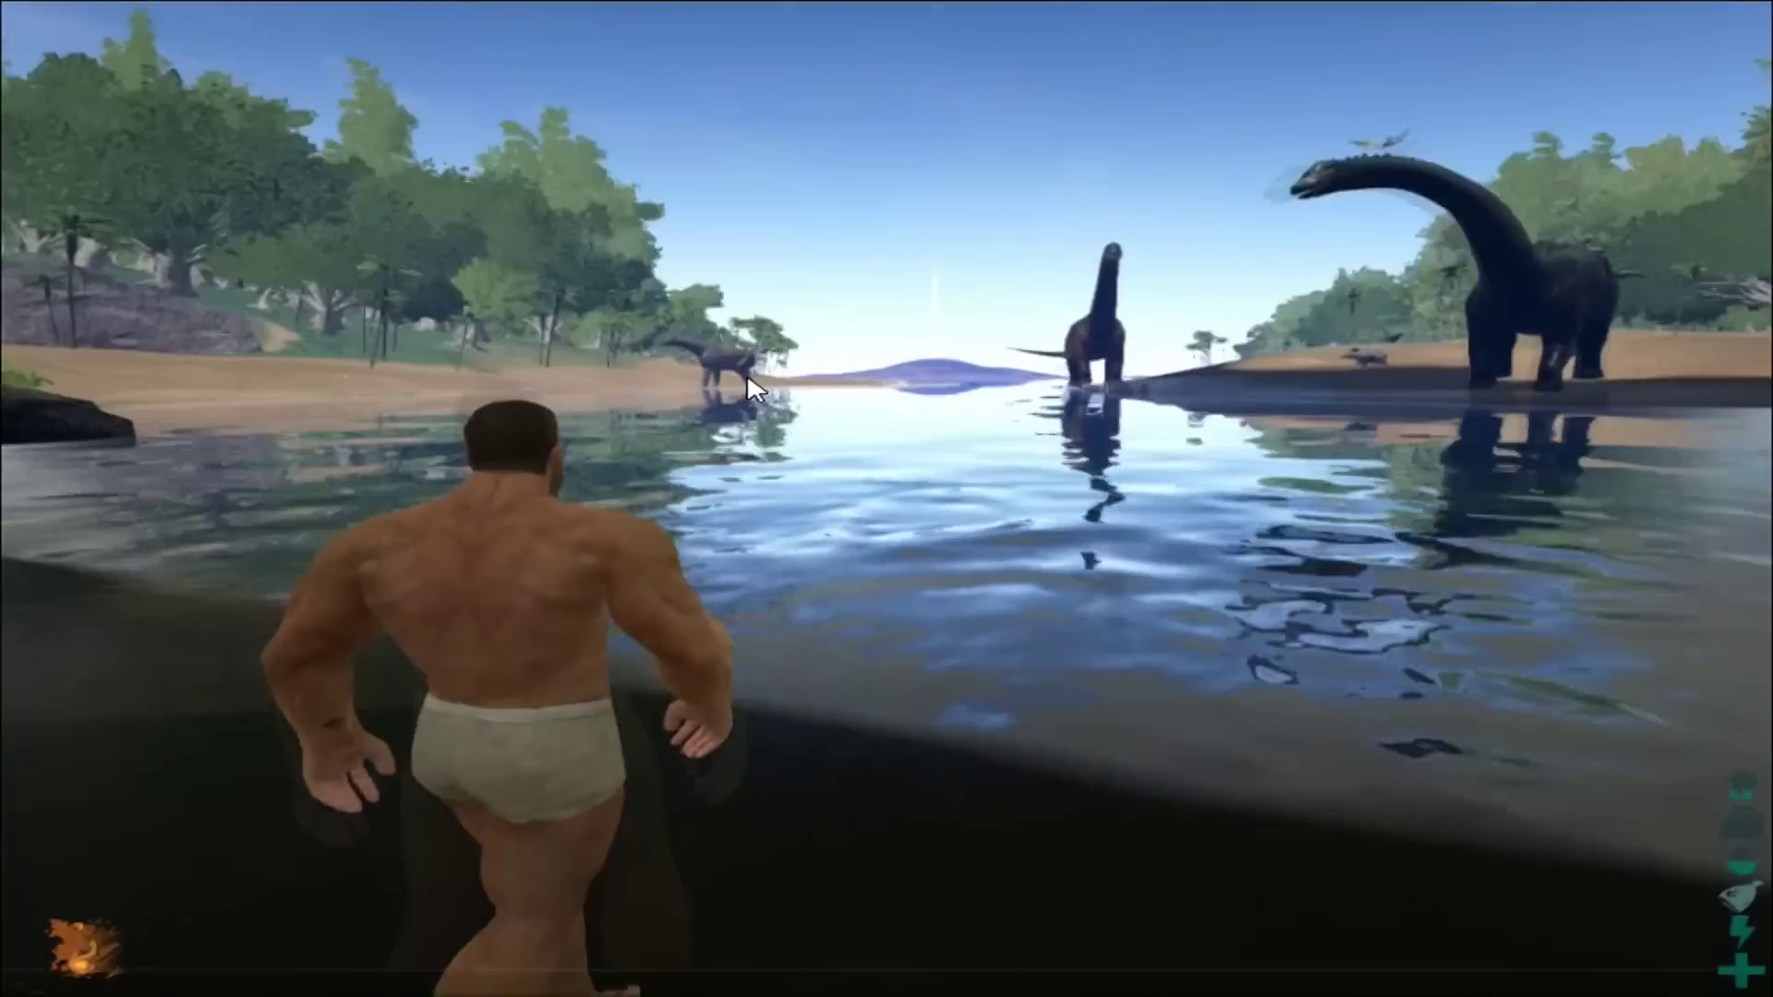
Step: Turn on the in-game frame rate display with the console command "stat fps"
{"action": "key", "text": "Tab"}
{"action": "type", "text": "stat fps"}
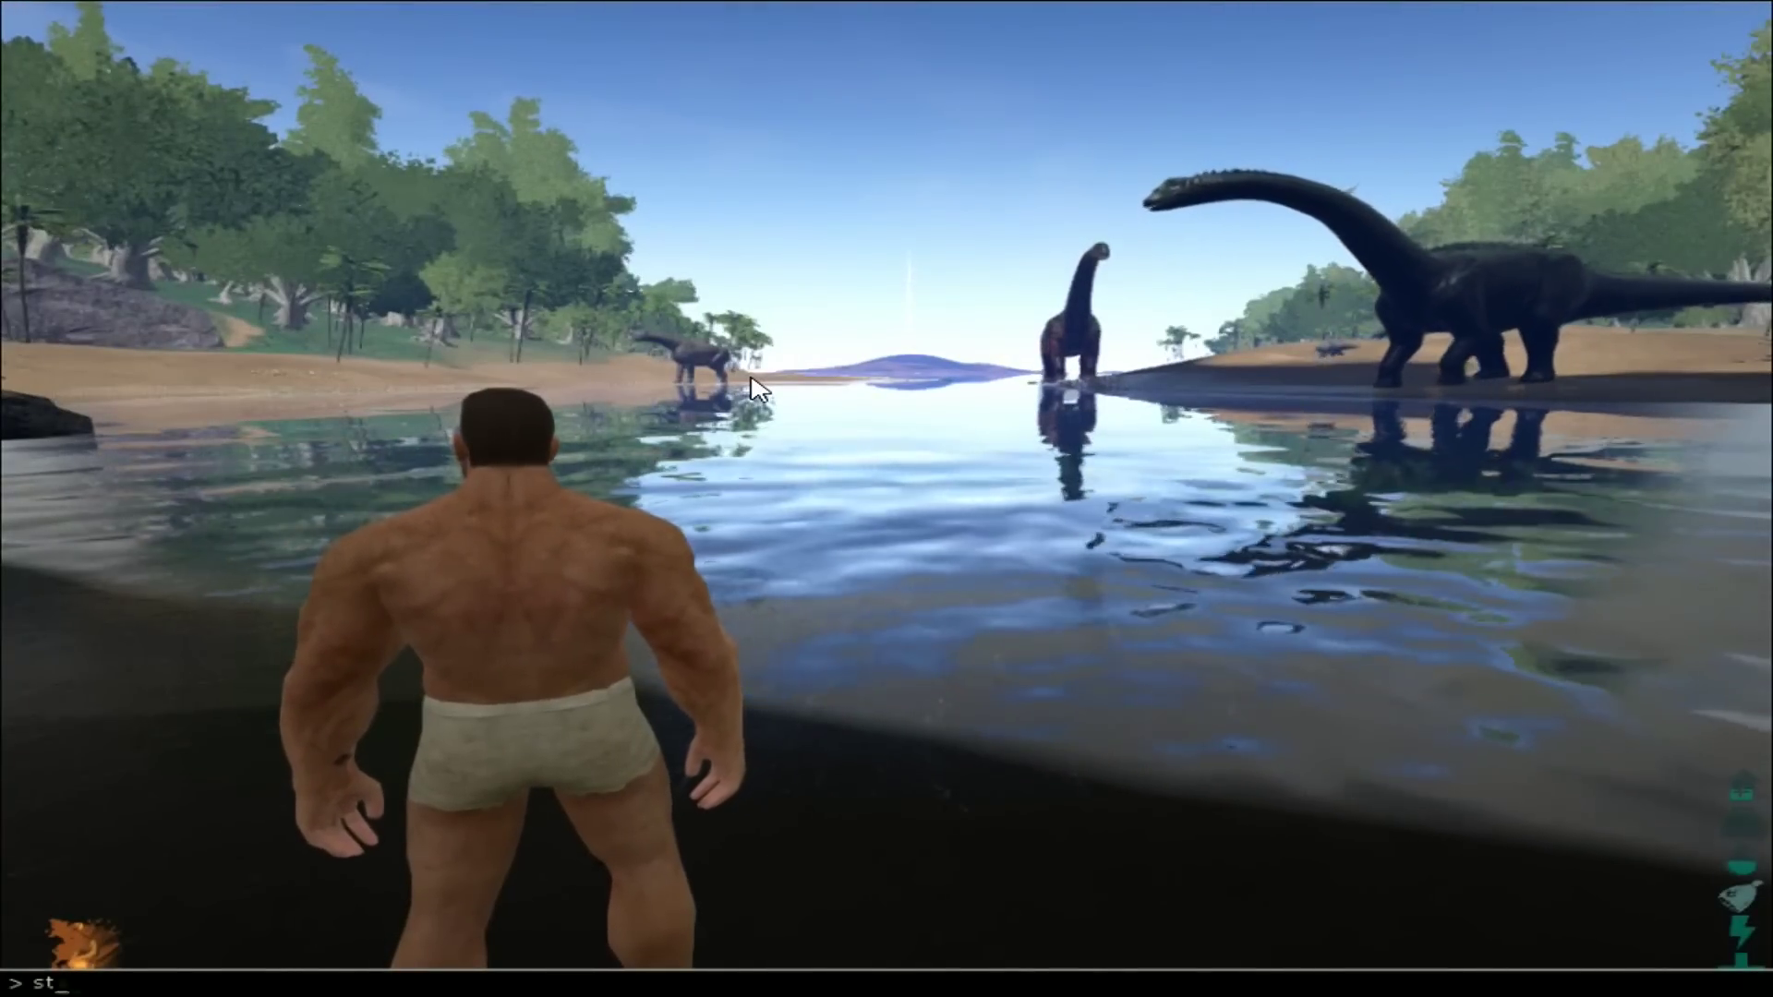
{"action": "key", "text": "Return"}
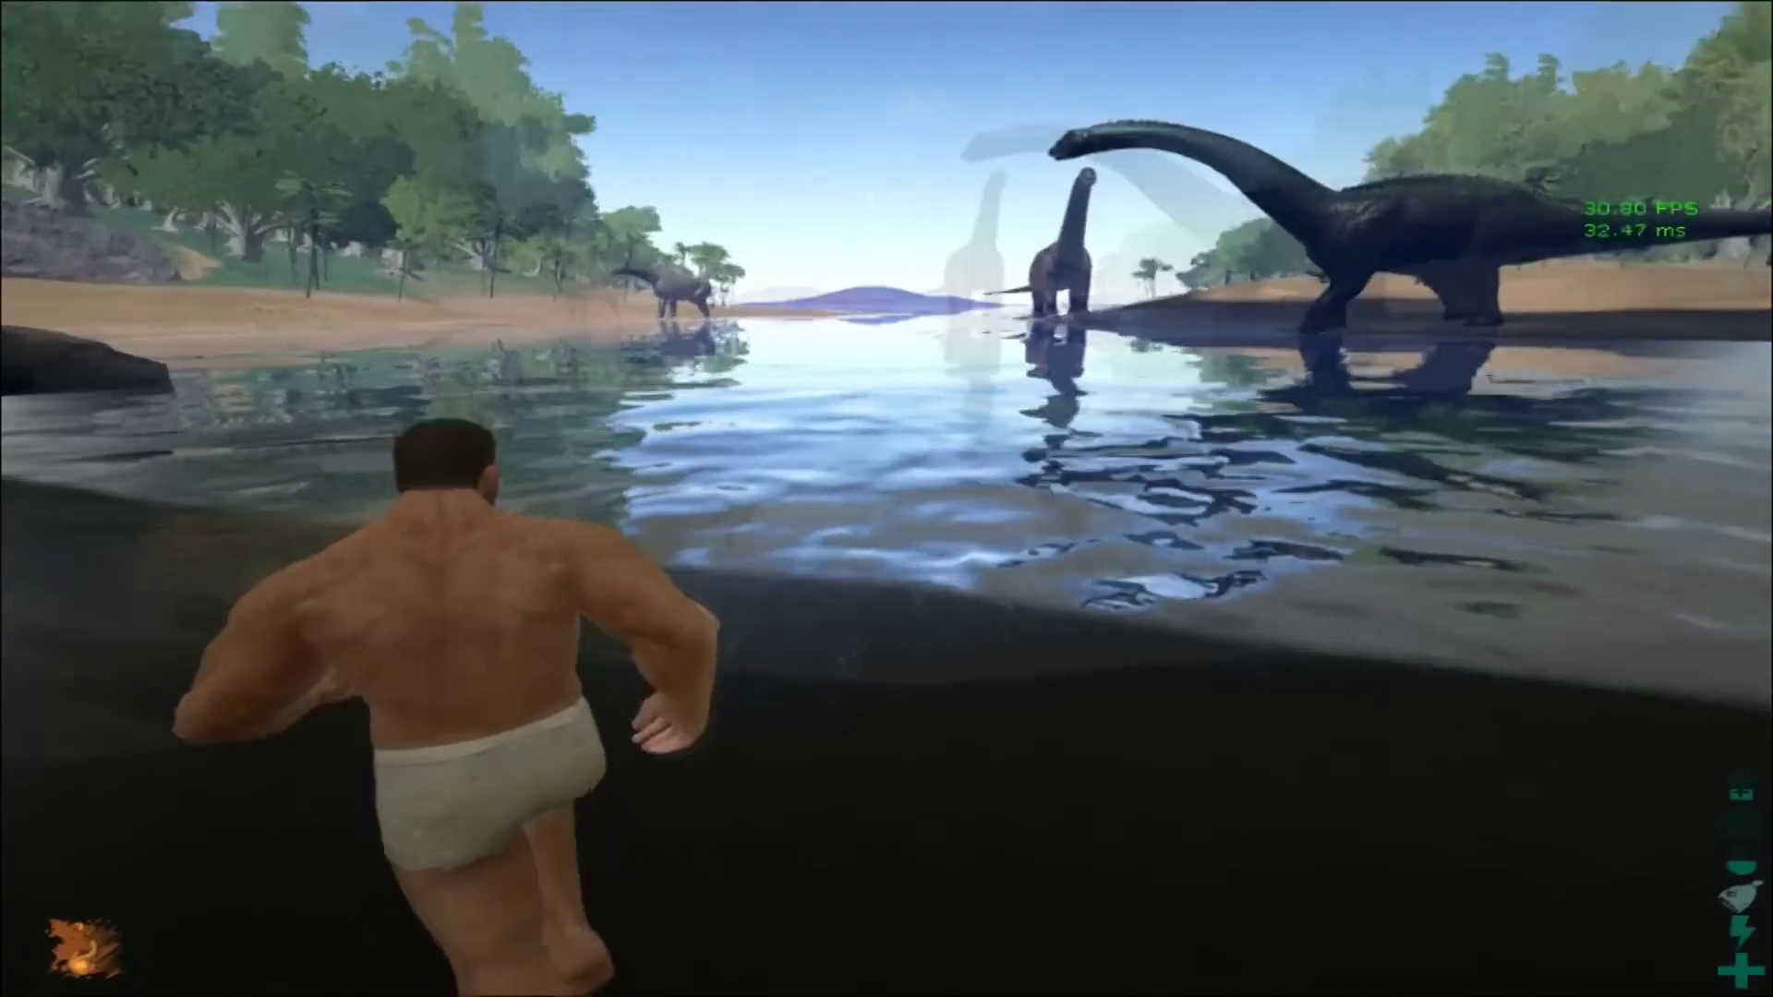
Step: Open ARK's options and set Graphics Quality to Medium
{"action": "key", "text": "Escape"}
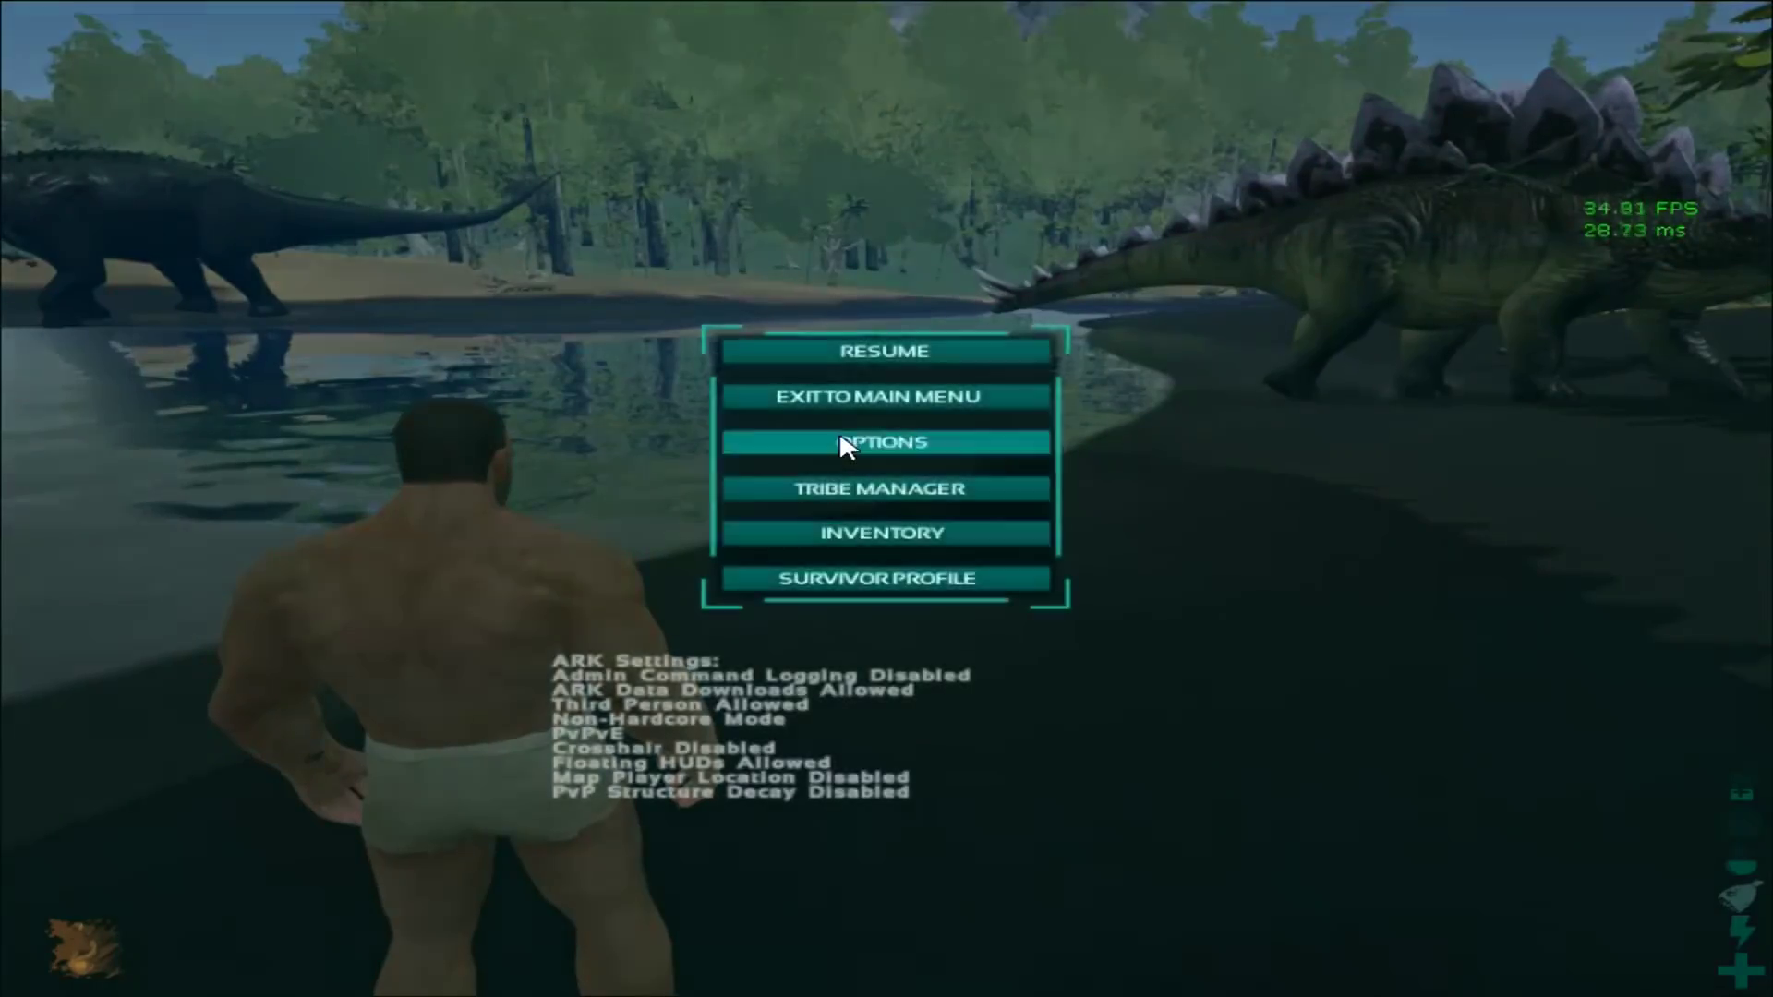
{"action": "left_click", "coordinate": [848, 447]}
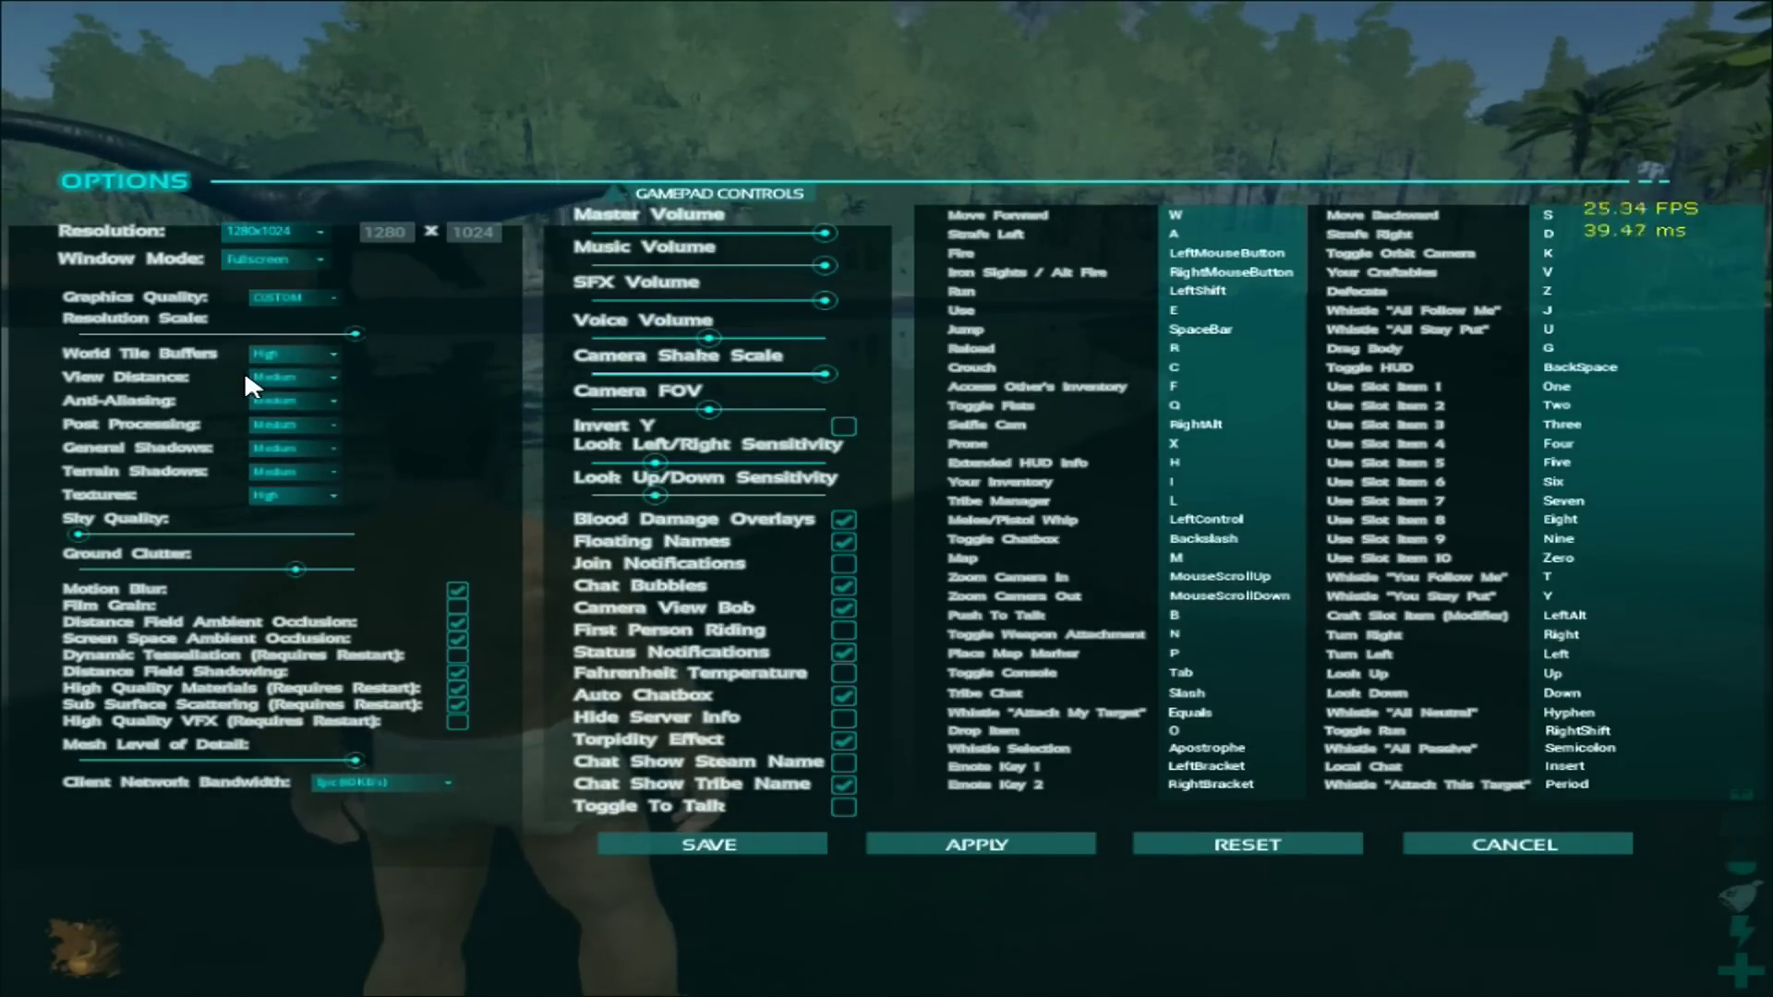
{"action": "left_click", "coordinate": [291, 298]}
{"action": "left_click", "coordinate": [266, 318]}
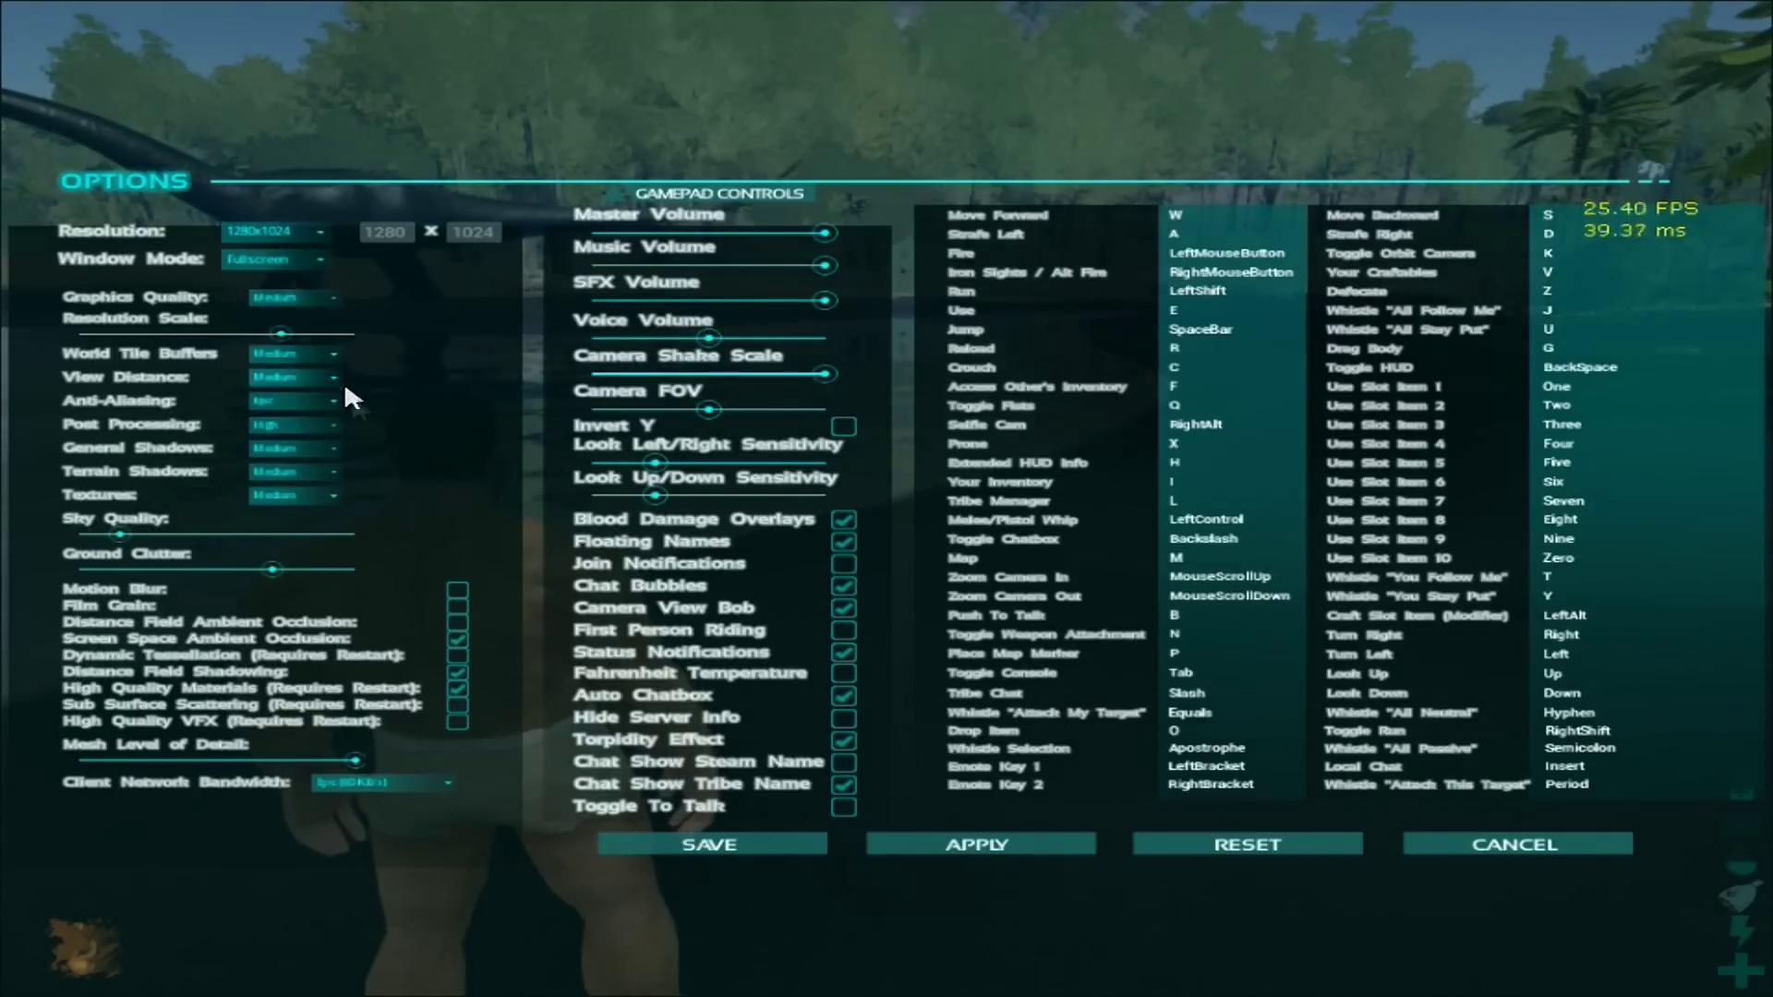